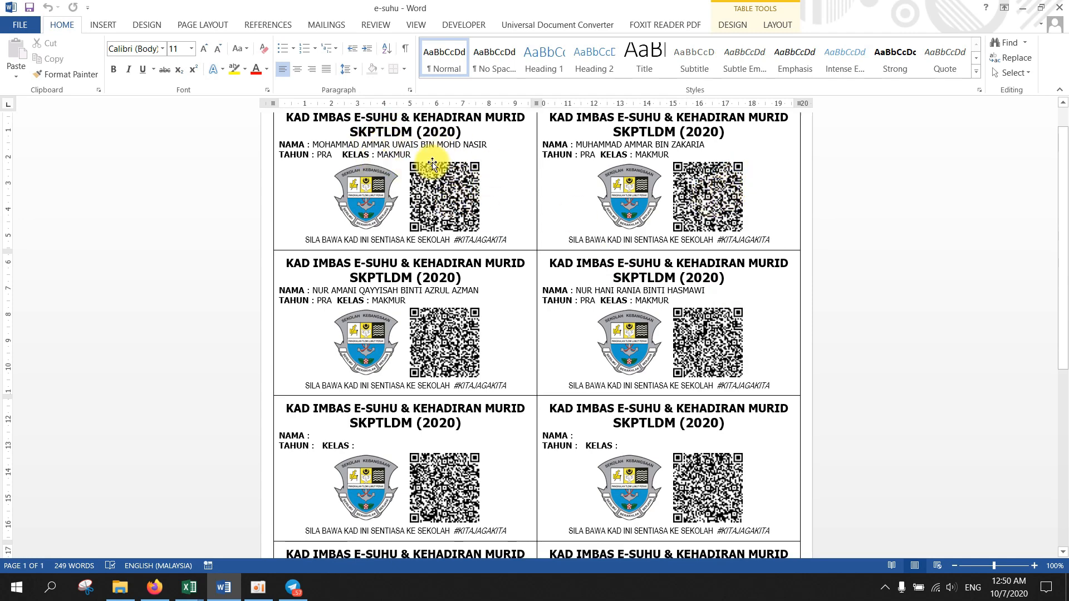
pyautogui.scroll(-1, 474, 257)
pyautogui.scroll(2, 476, 260)
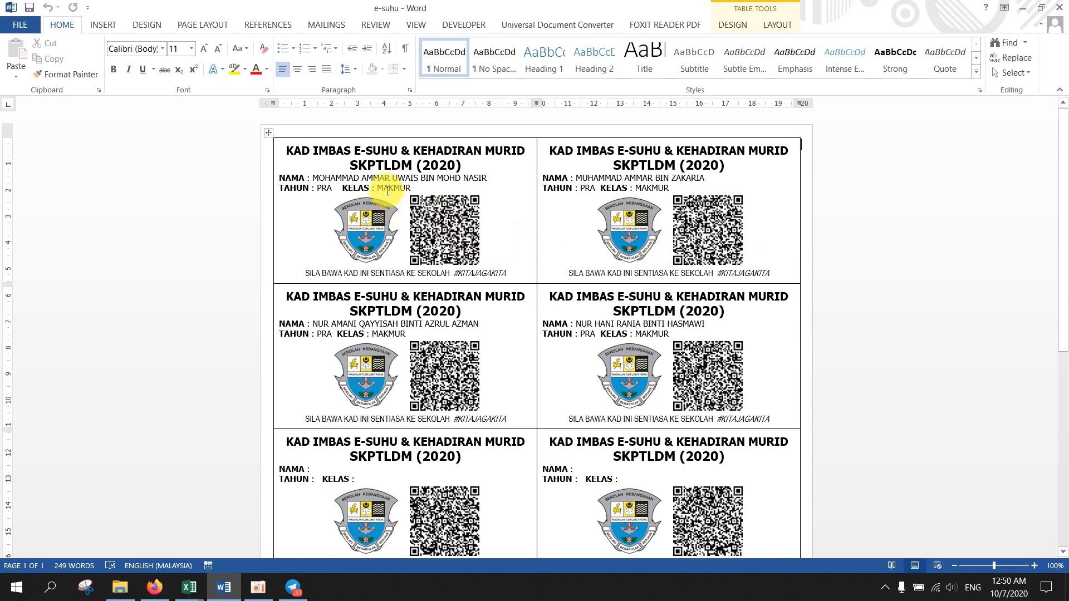
pyautogui.scroll(-10, 641, 267)
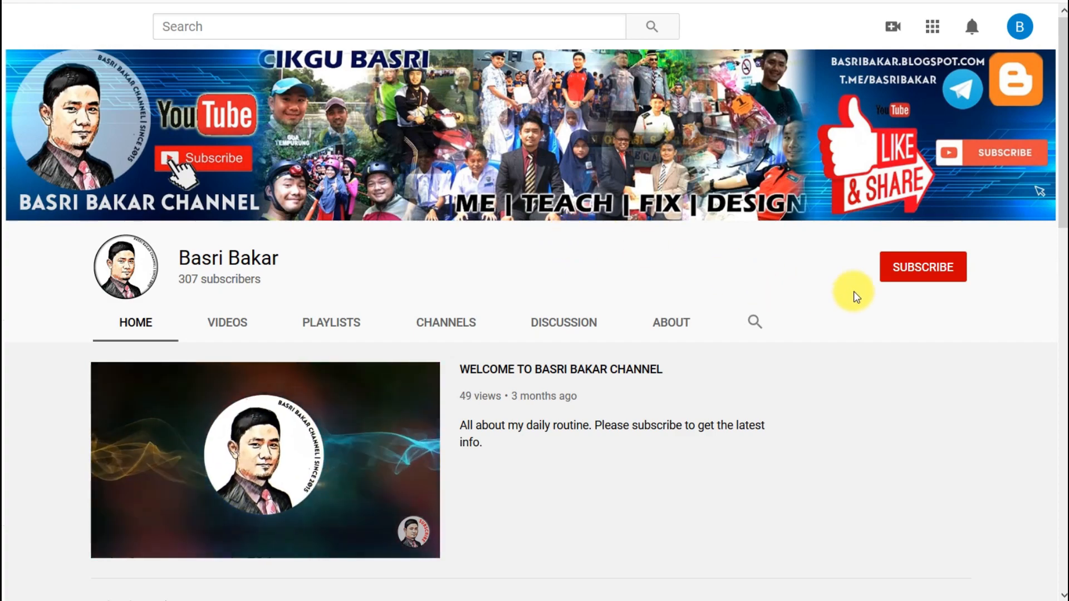
# - Subscribe to the YouTube channel and turn on all of its notifications
pyautogui.click(910, 279)
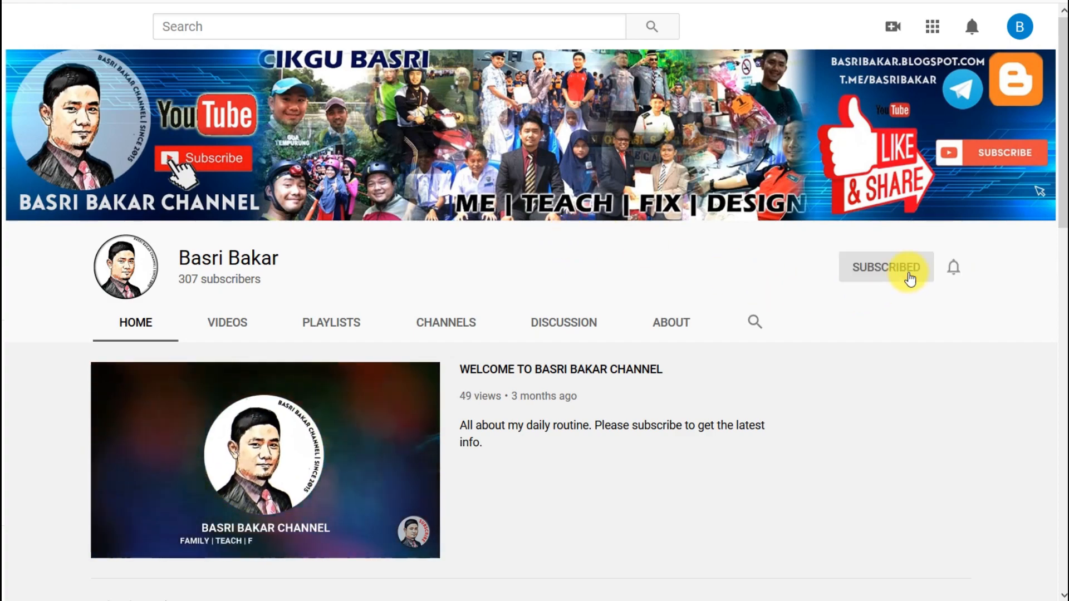
pyautogui.click(955, 278)
pyautogui.click(943, 304)
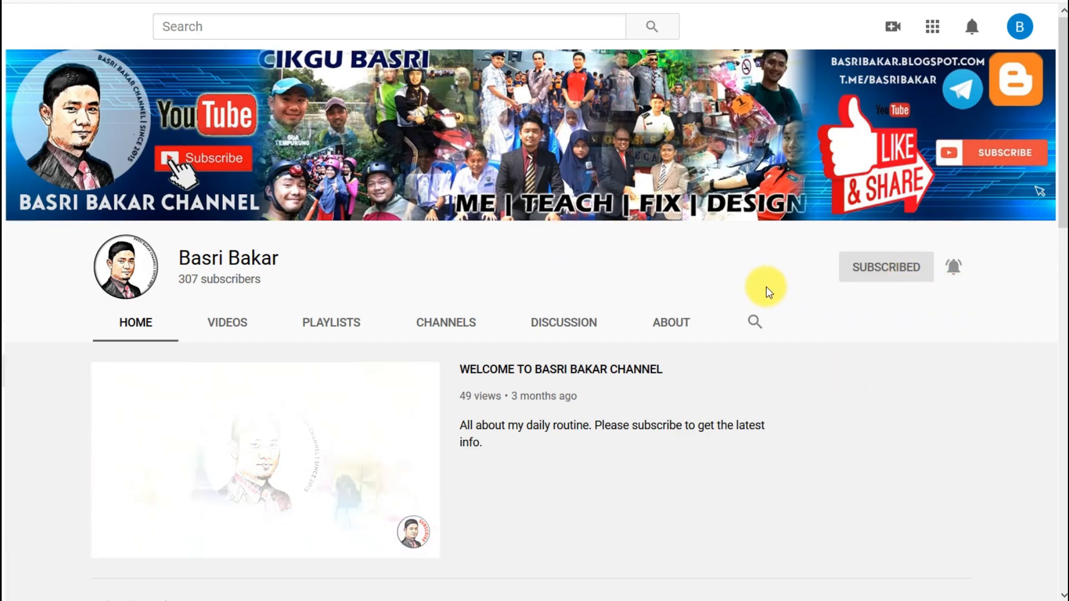
# - Look through the channel's uploads and its tutorial and trending news sections
pyautogui.scroll(-1, 766, 286)
pyautogui.scroll(-3, 766, 286)
pyautogui.scroll(-2, 766, 286)
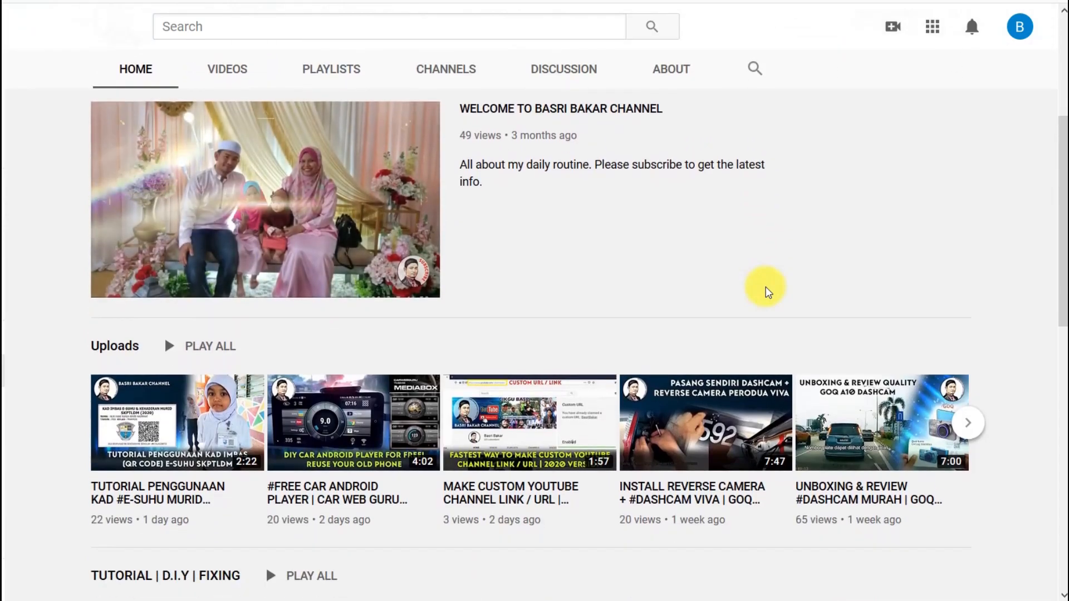
pyautogui.scroll(-3, 767, 286)
pyautogui.scroll(-3, 767, 286)
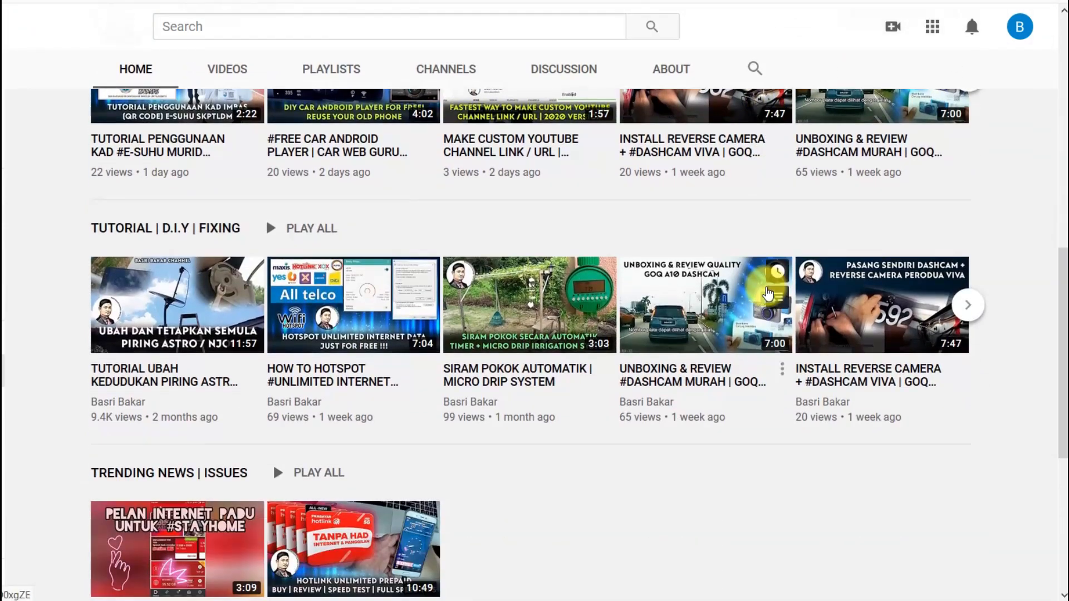
pyautogui.scroll(10, 766, 286)
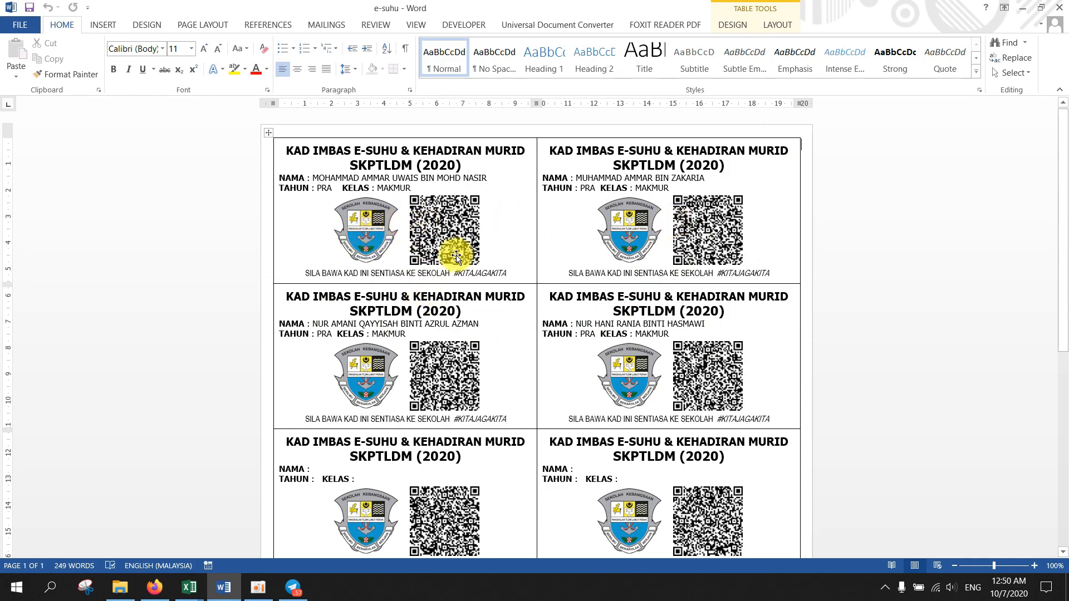
# - Review the sample QR cards down to the end of the page and create a new blank Word document
pyautogui.scroll(-6, 471, 357)
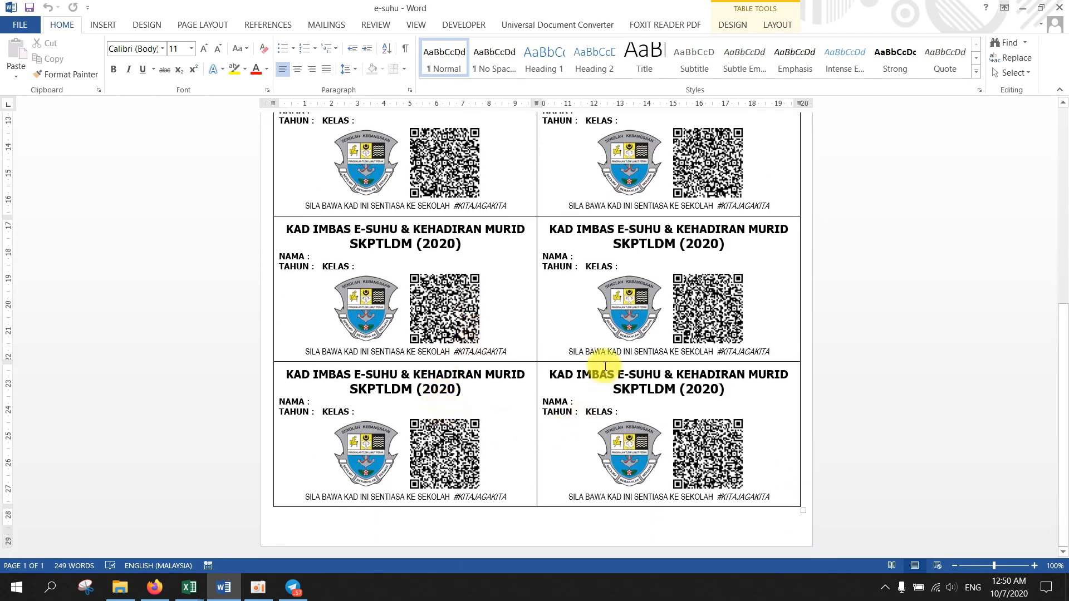
pyautogui.scroll(6, 598, 365)
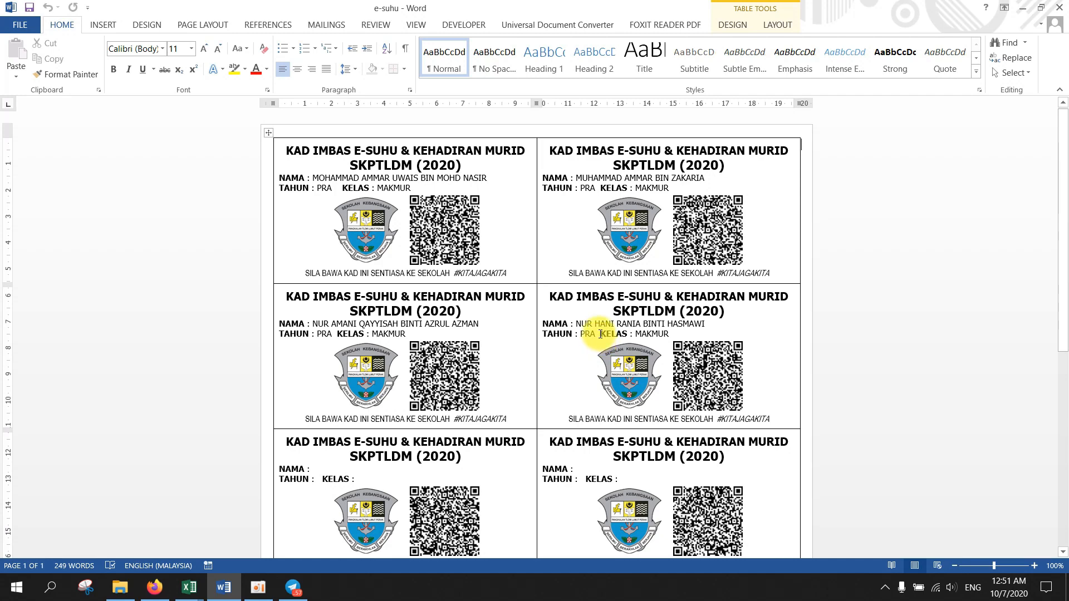
pyautogui.rightClick(228, 589)
pyautogui.click(192, 503)
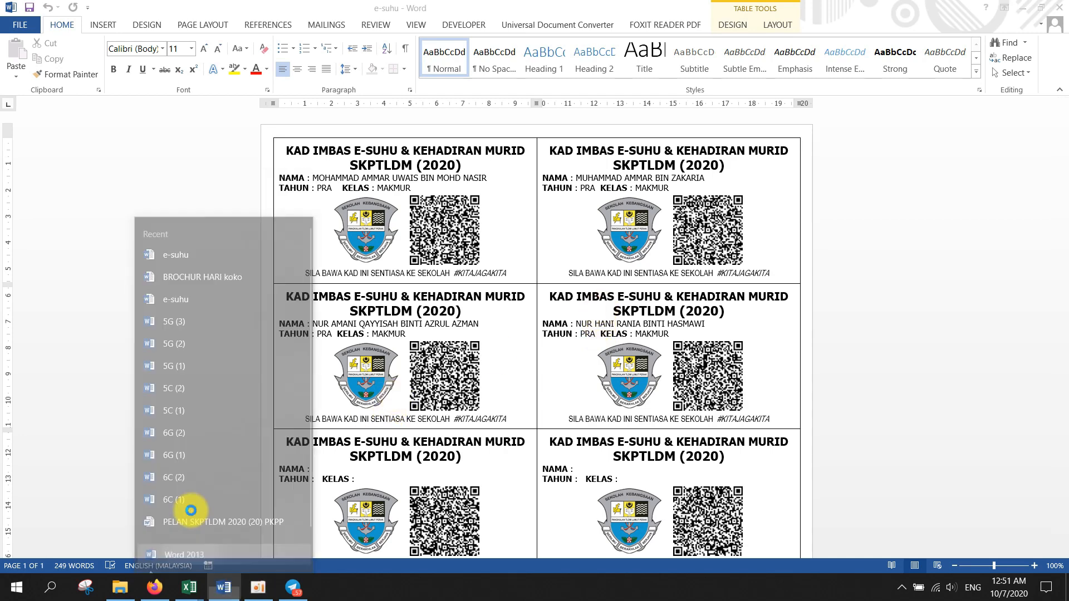
pyautogui.click(318, 147)
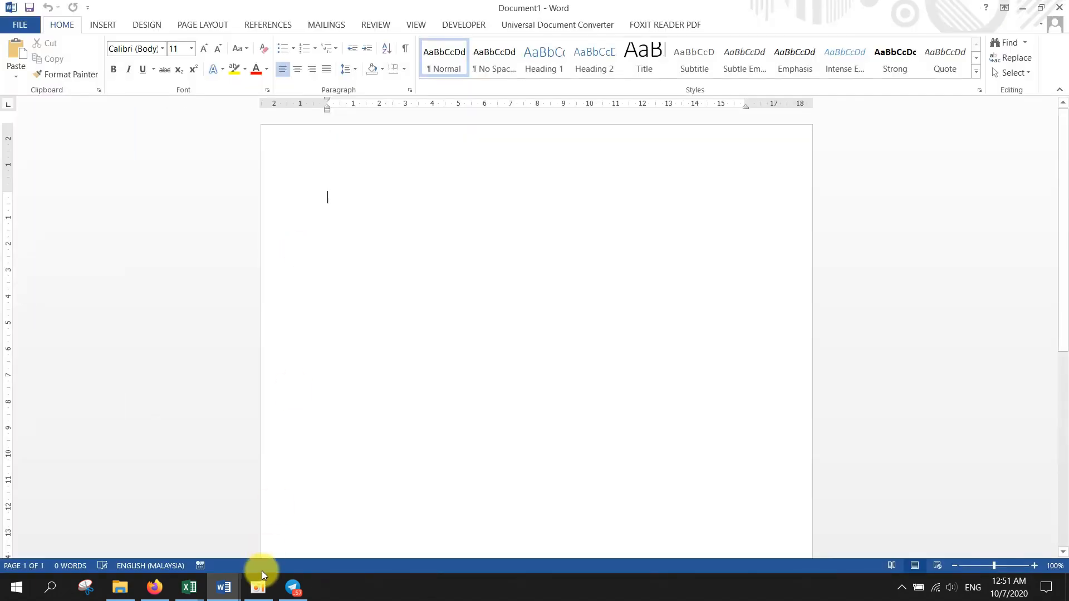
# - Switch to Firefox and examine the first student's name, tahun, kelas and QR image in the DATA MURID sheet
pyautogui.click(155, 586)
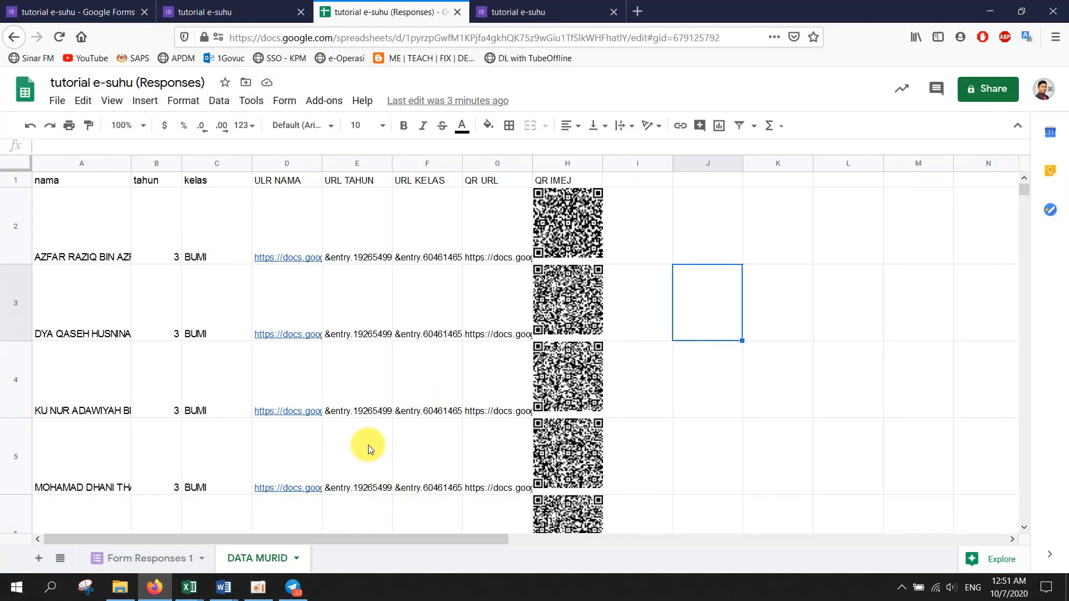
pyautogui.click(634, 233)
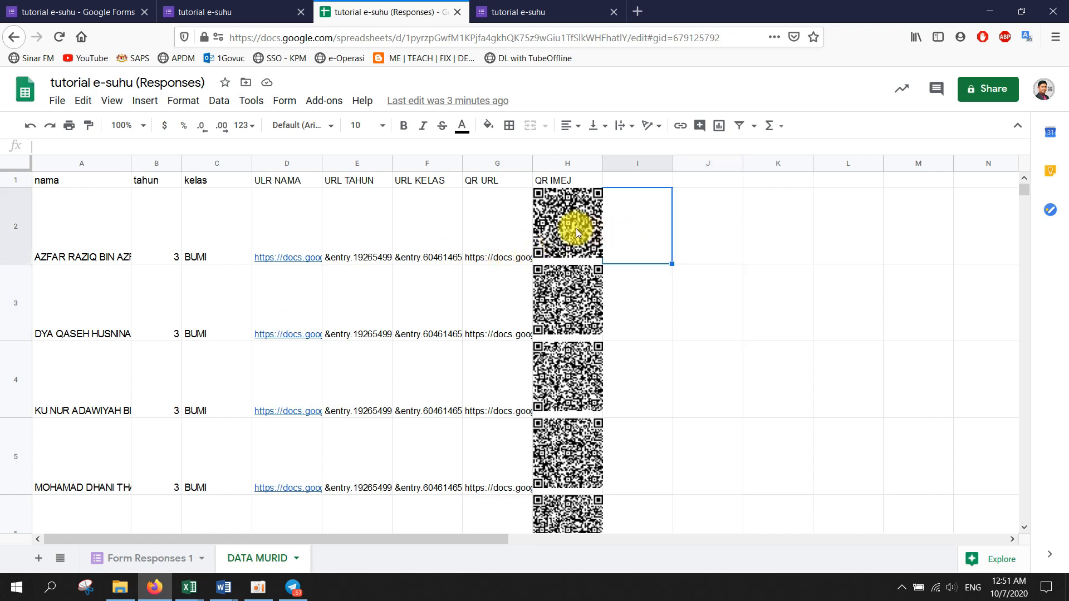
pyautogui.click(568, 225)
pyautogui.click(57, 238)
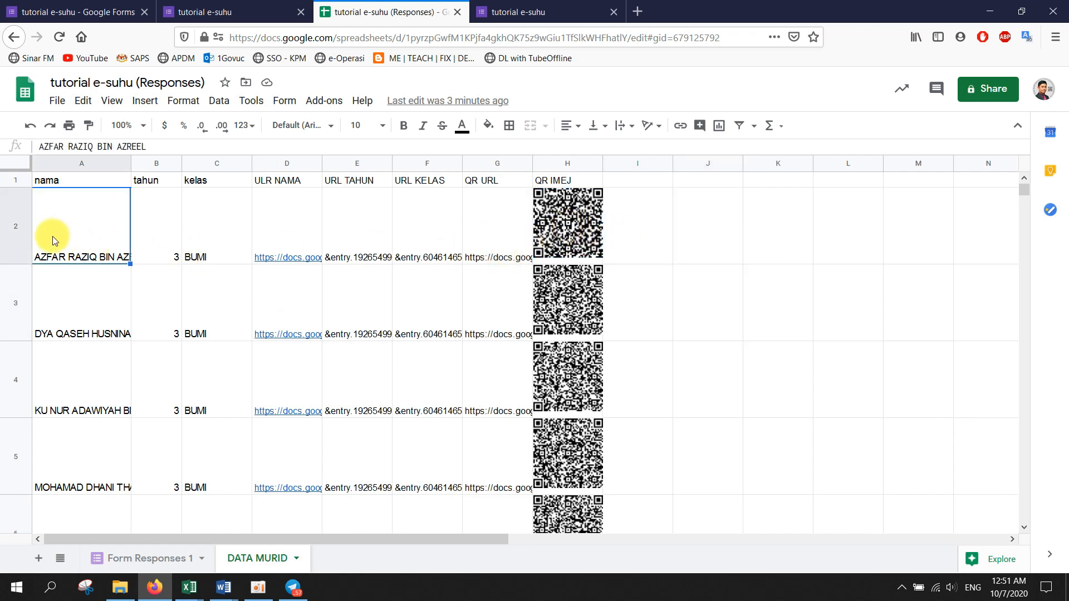
pyautogui.click(167, 224)
pyautogui.click(202, 222)
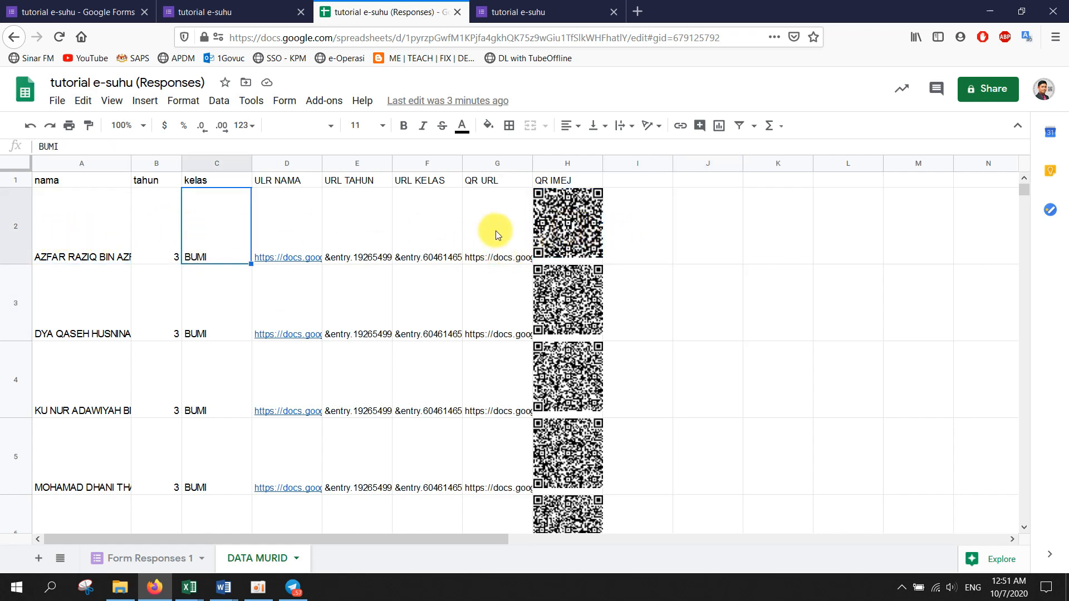
# - Download the tutorial e-suhu (Responses) spreadsheet as a Microsoft Excel (.xlsx) file and save it
pyautogui.click(59, 103)
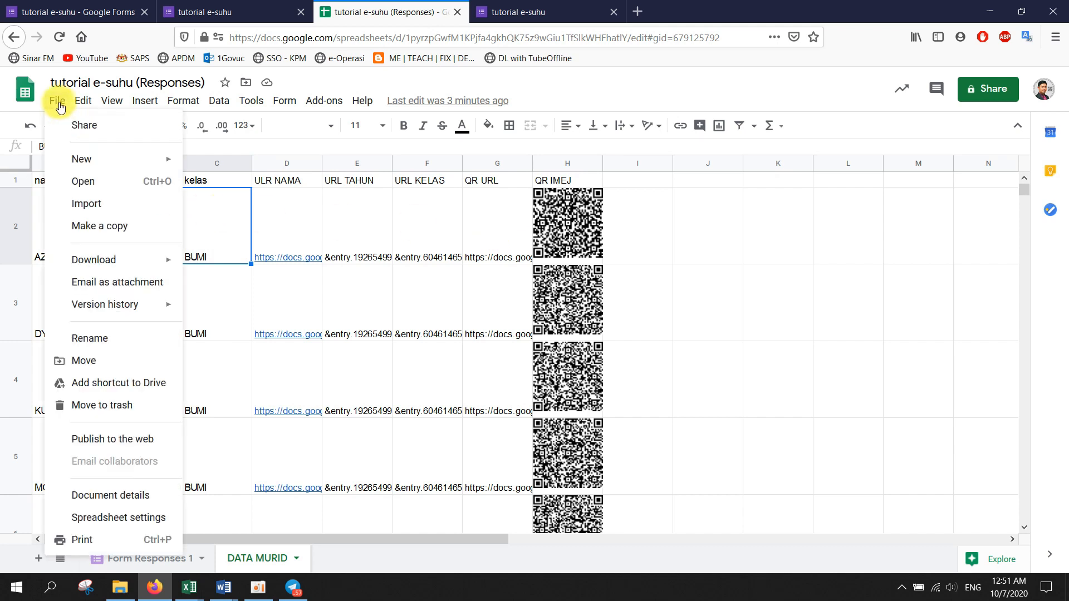
pyautogui.moveTo(132, 268)
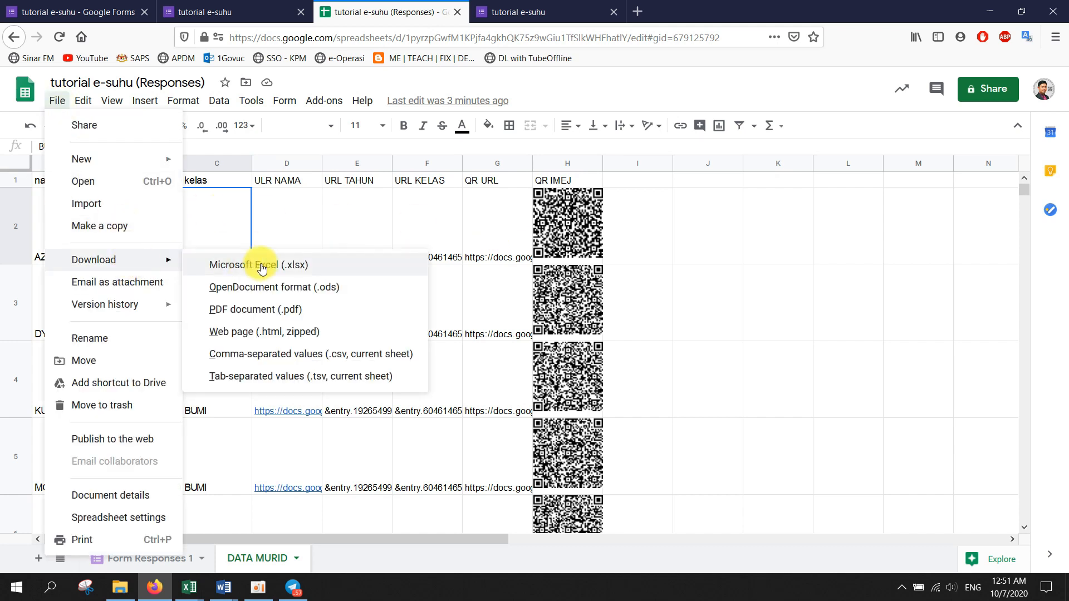
pyautogui.click(295, 265)
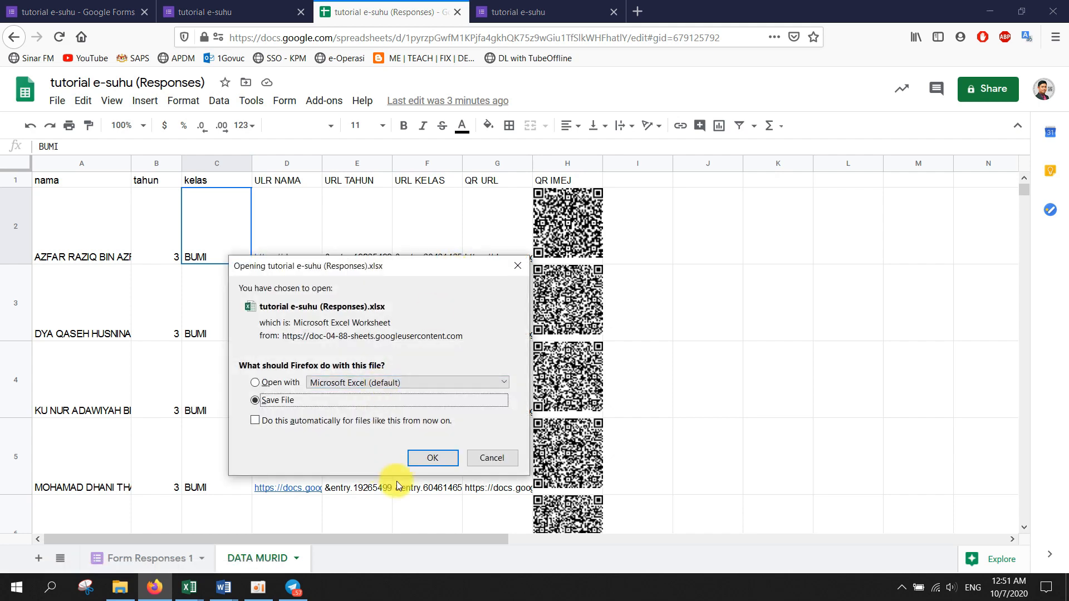
pyautogui.click(430, 462)
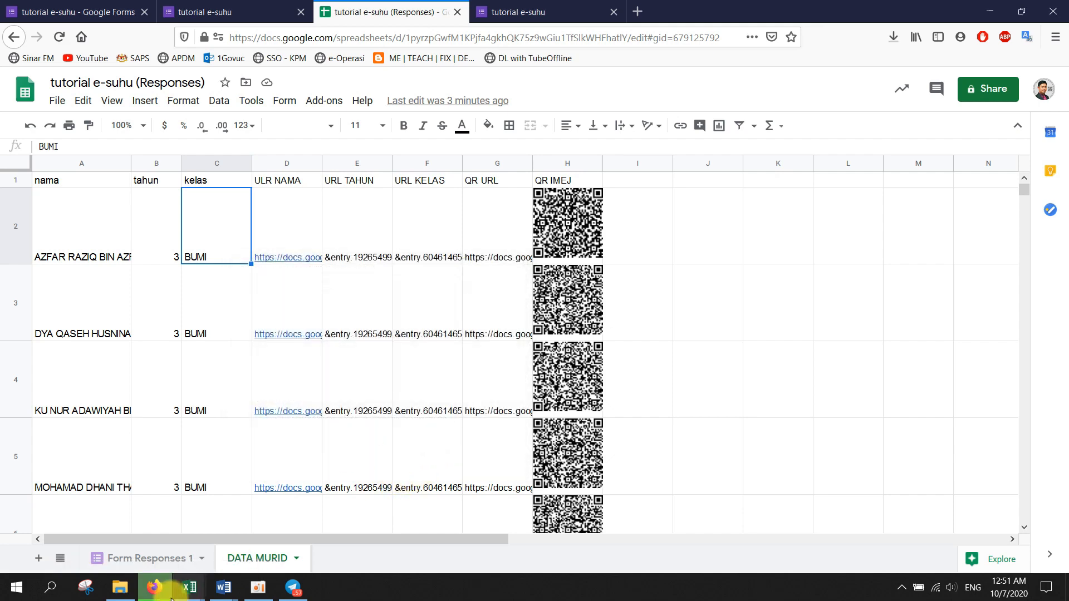
# - Switch to File Explorer and copy the tutorial e-suhu (Responses) workbook from the Downloads folder
pyautogui.moveTo(118, 589)
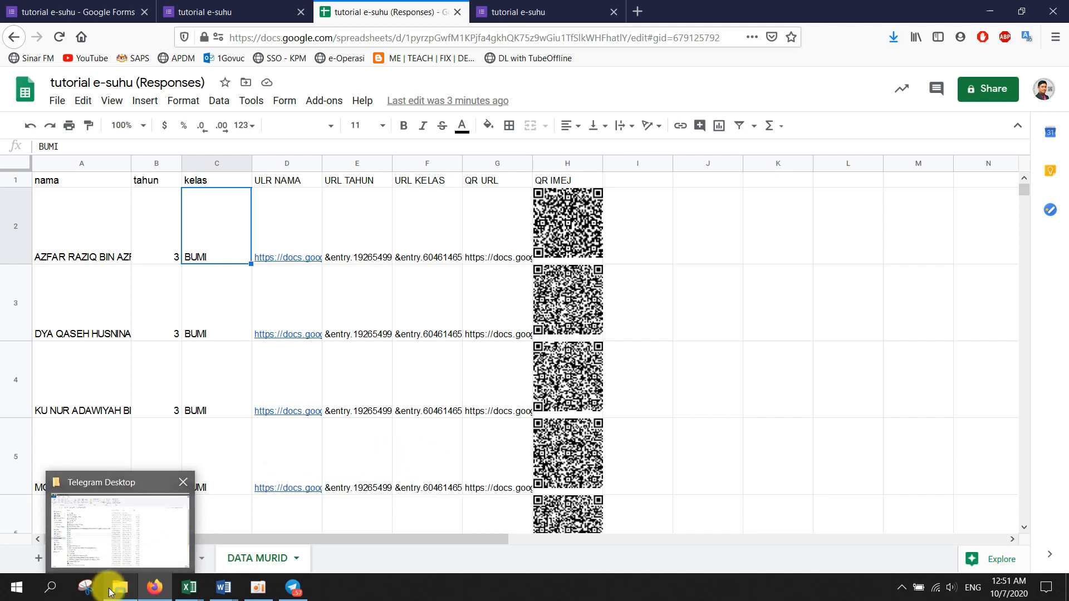
pyautogui.click(119, 589)
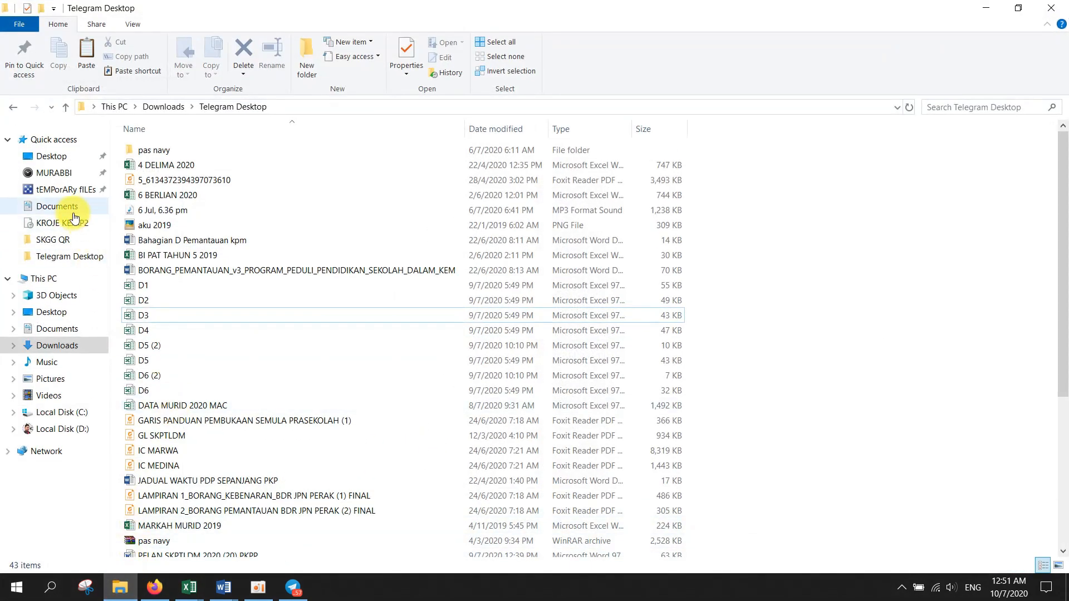
pyautogui.click(61, 345)
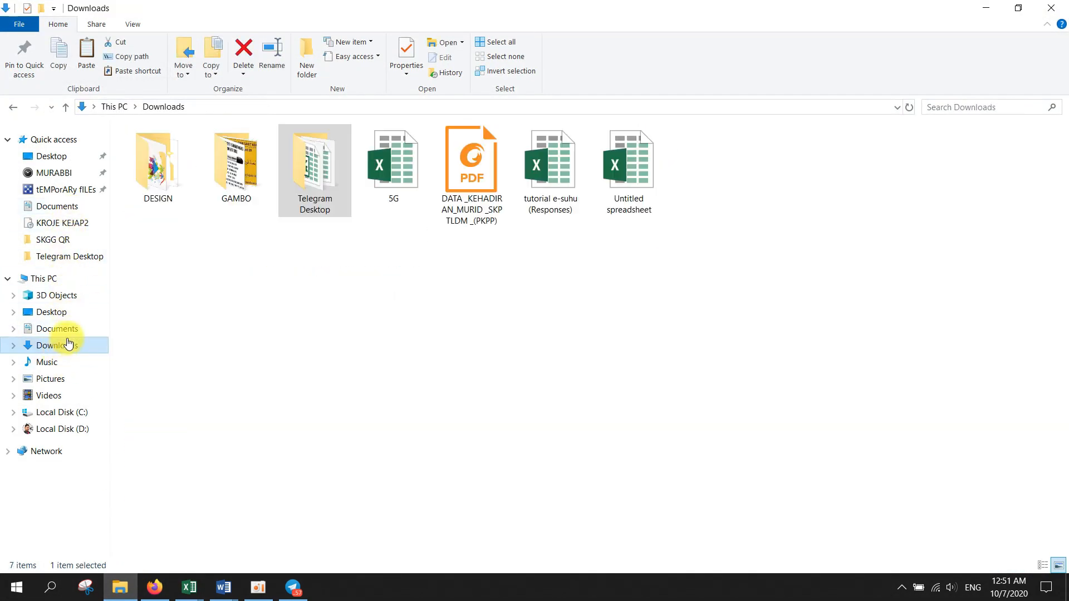
pyautogui.click(563, 210)
pyautogui.rightClick(562, 210)
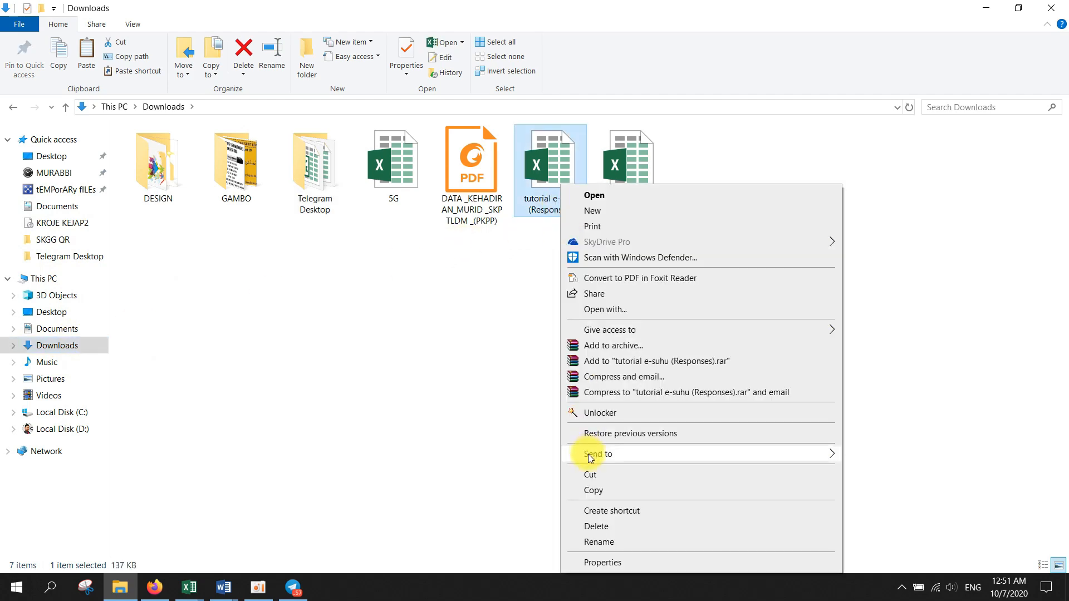
pyautogui.click(597, 491)
# - Paste the copied workbook onto the desktop and place it beside the LOGO file
pyautogui.click(985, 7)
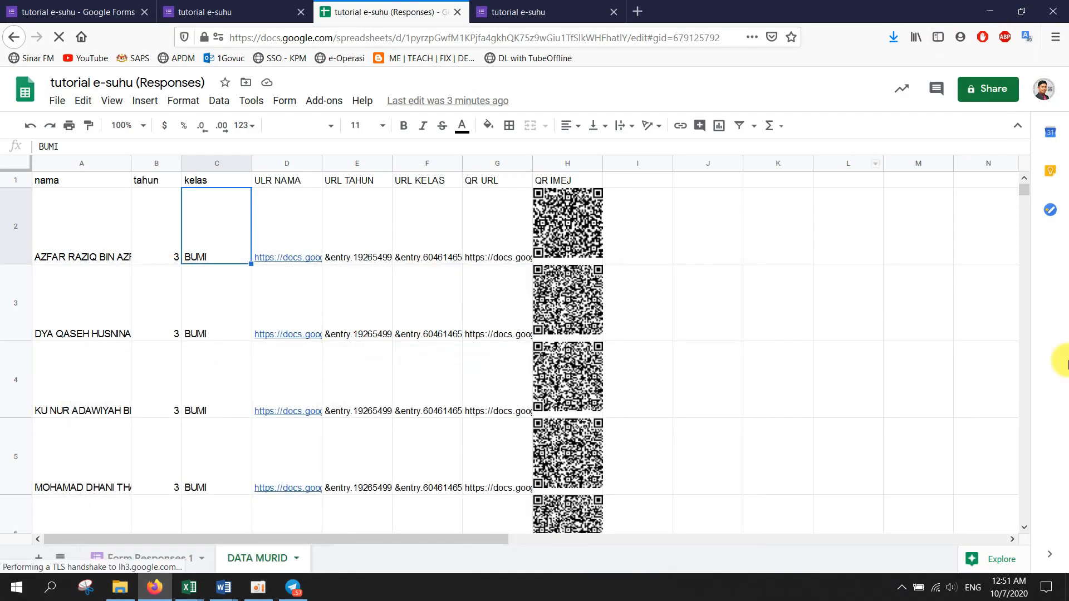
pyautogui.click(1068, 588)
pyautogui.rightClick(222, 313)
pyautogui.click(260, 371)
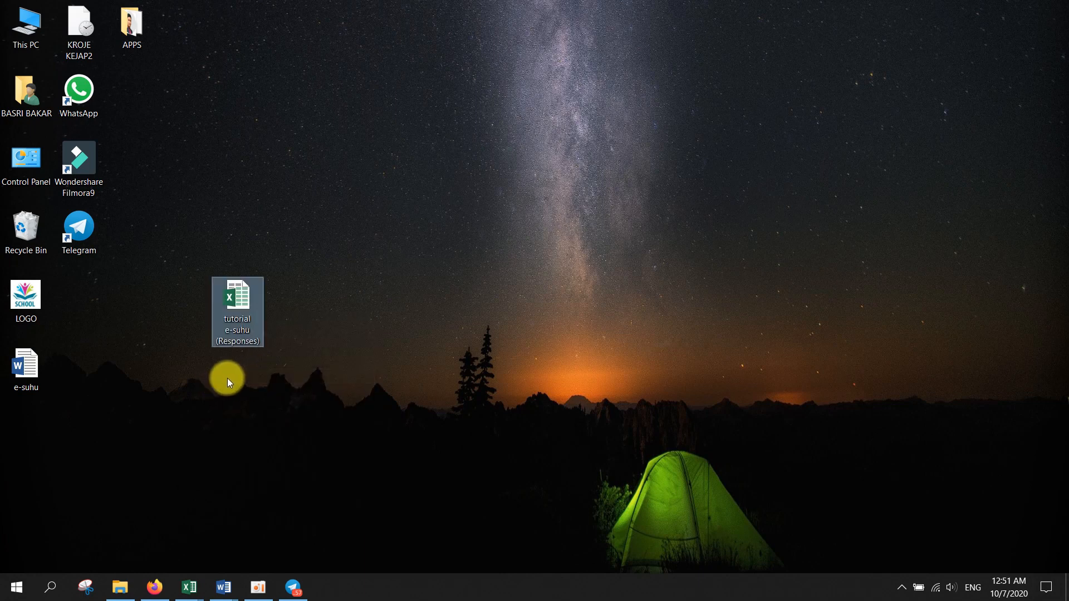
pyautogui.moveTo(238, 329); pyautogui.dragTo(71, 322)
pyautogui.click(132, 398)
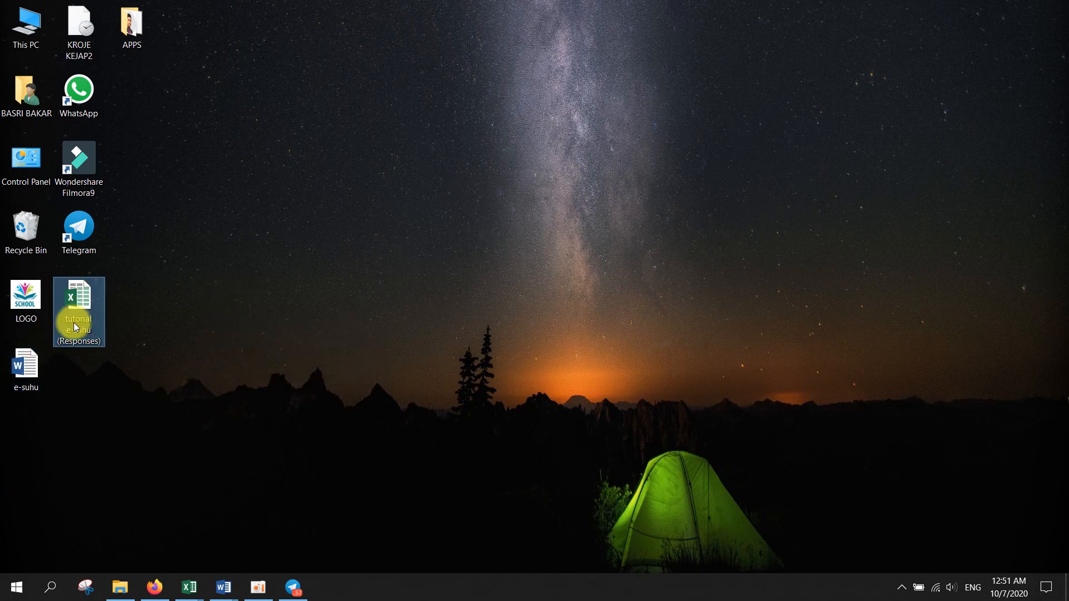
pyautogui.click(177, 328)
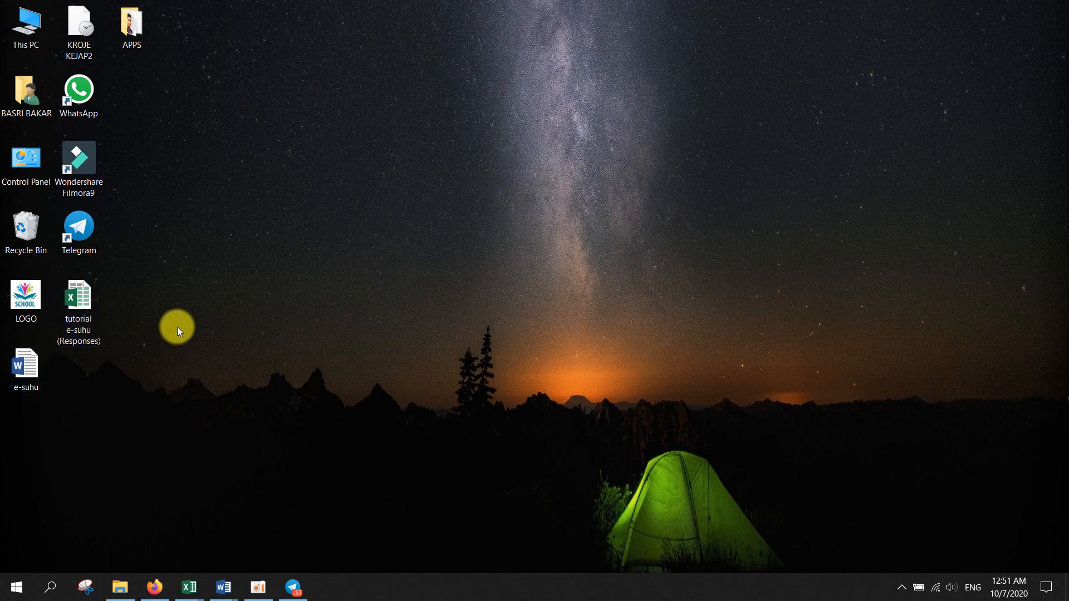
# - Switch to the blank Word document, Document1, and set its page margins to Narrow
pyautogui.click(222, 585)
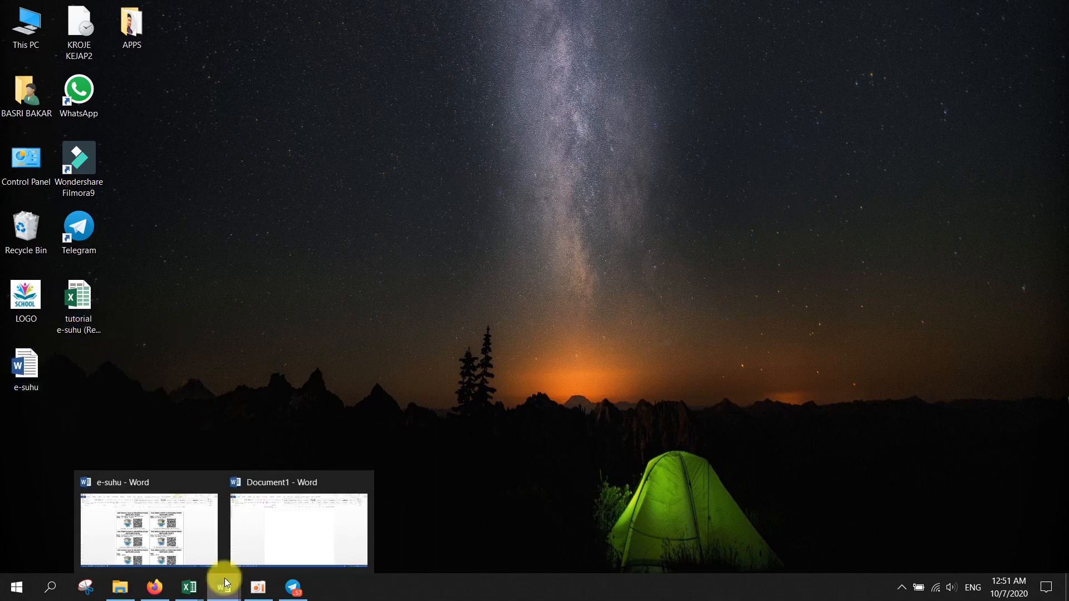
pyautogui.click(252, 523)
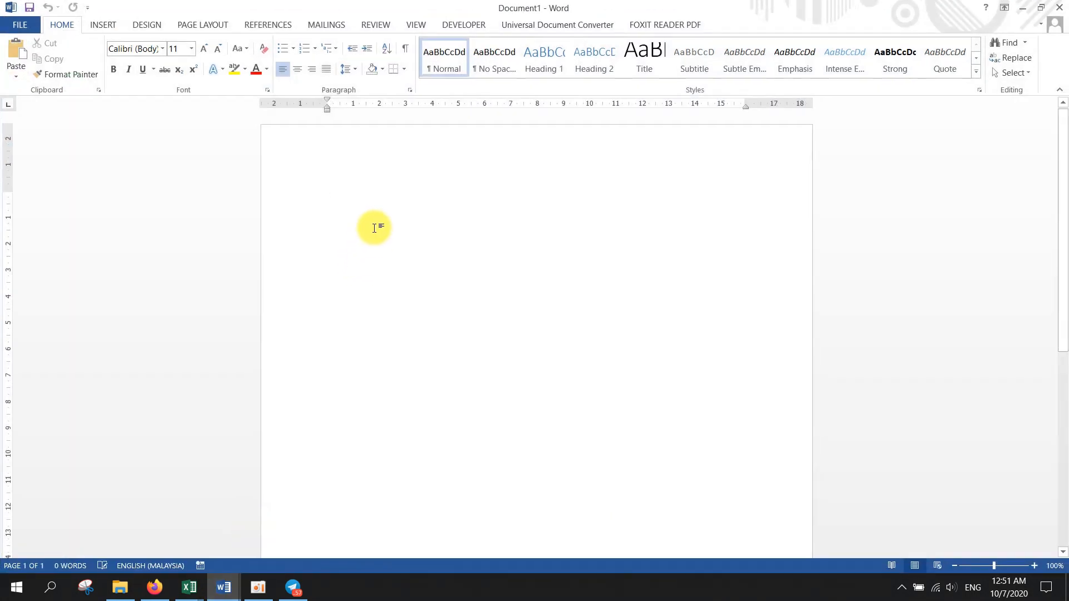
pyautogui.click(203, 25)
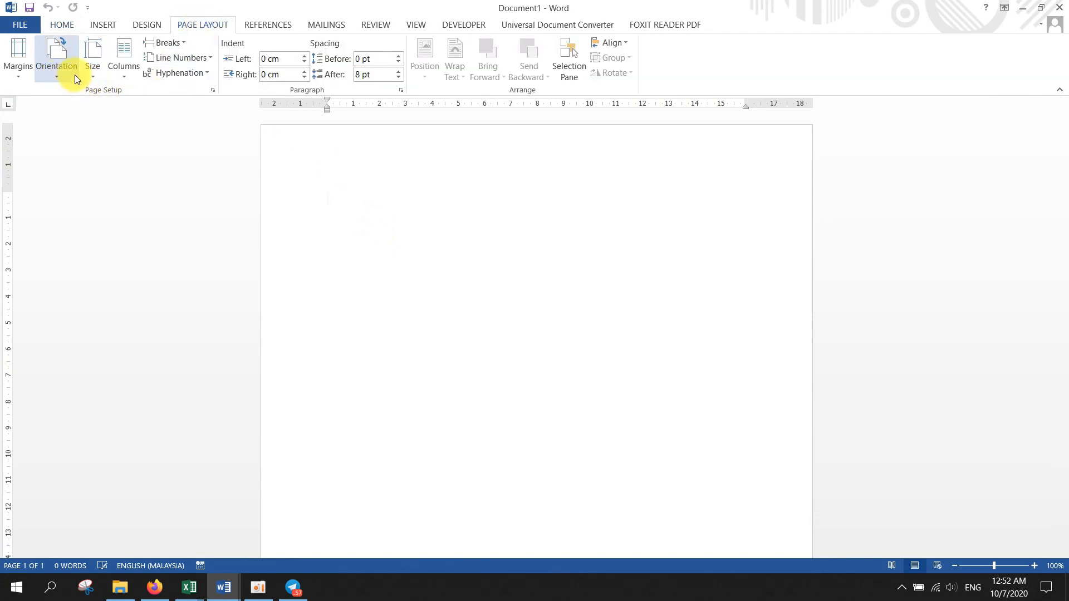
pyautogui.click(27, 72)
pyautogui.click(72, 196)
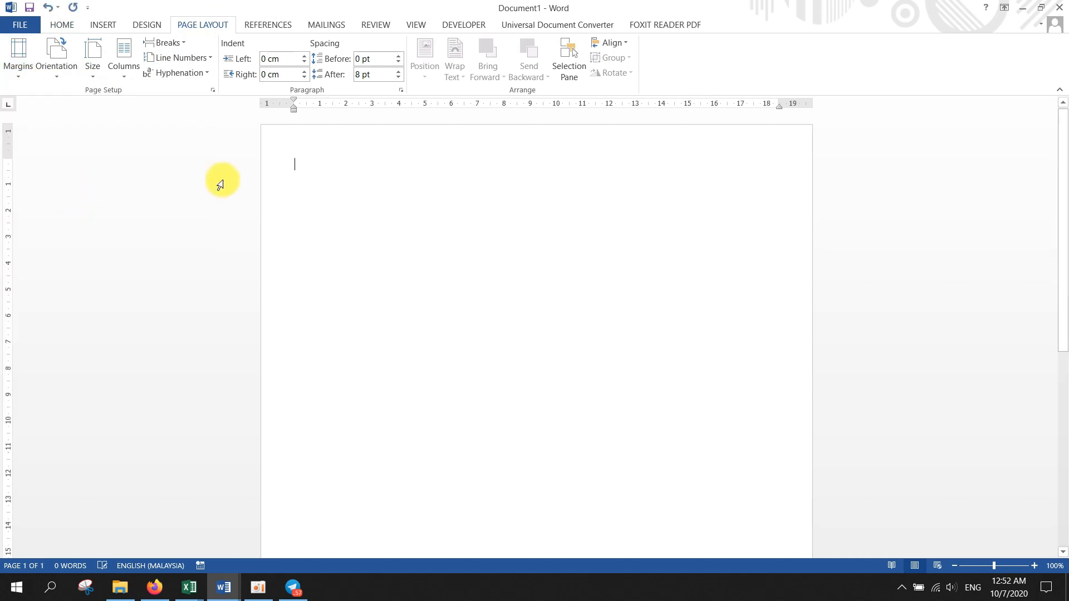
# - Insert a table with two columns and one row at the start of the blank document
pyautogui.click(62, 24)
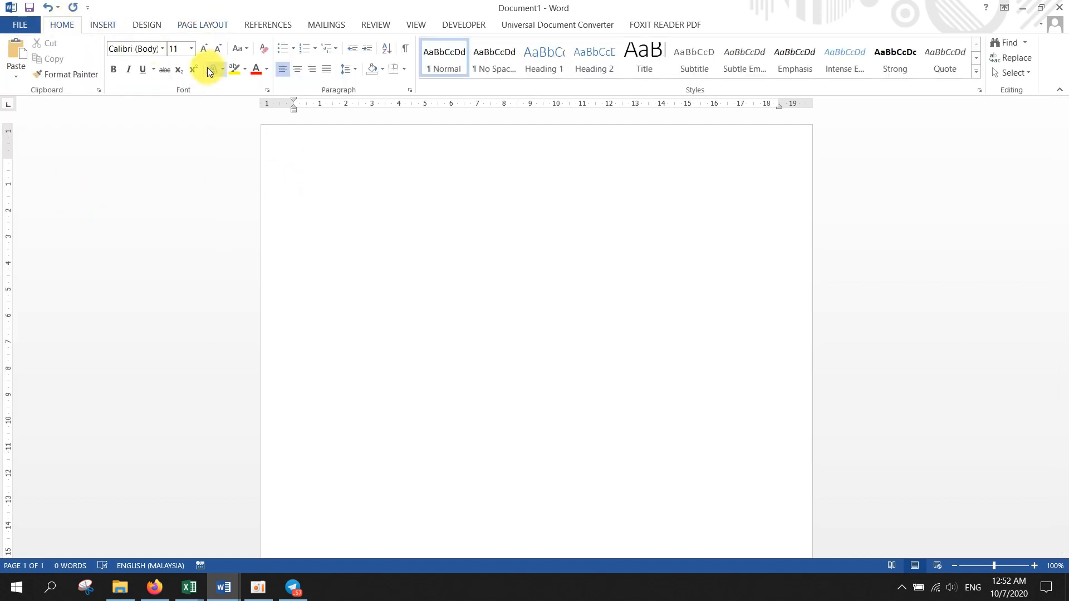
pyautogui.click(103, 25)
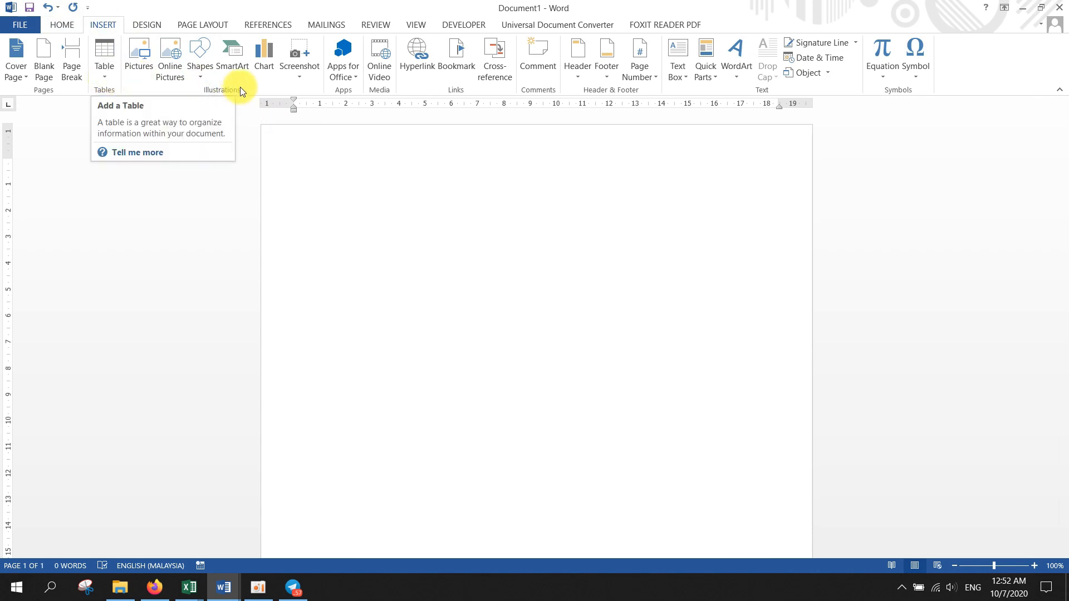
pyautogui.click(204, 78)
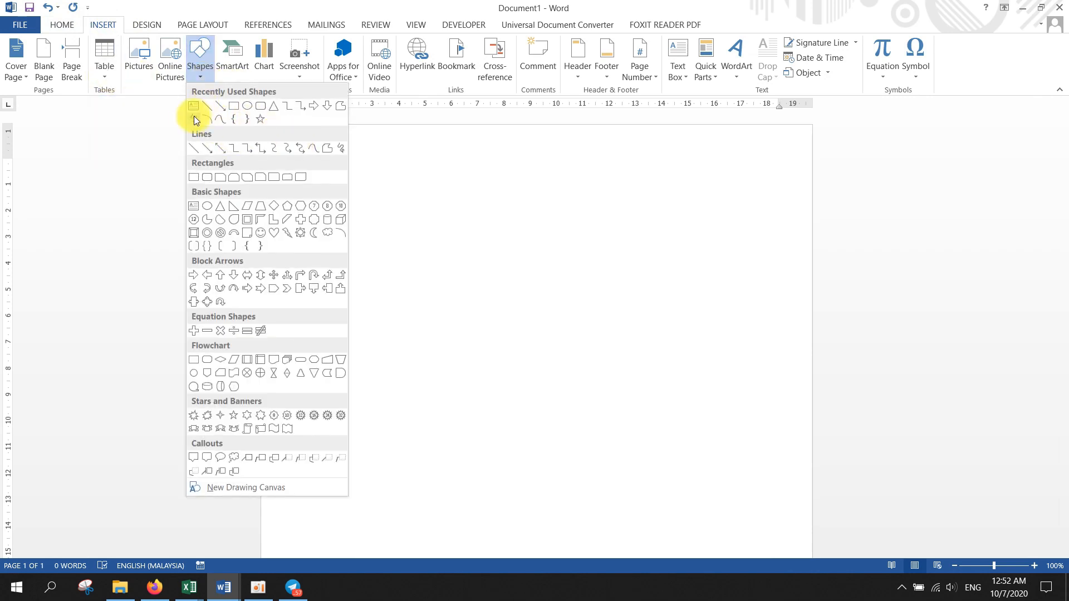
pyautogui.click(103, 75)
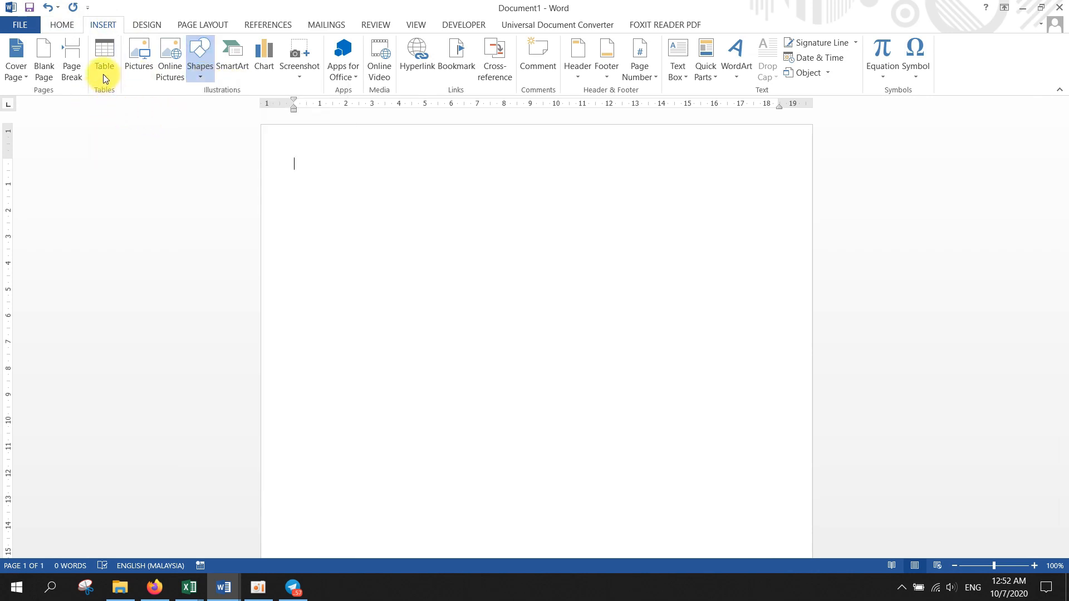
pyautogui.click(103, 75)
pyautogui.click(112, 106)
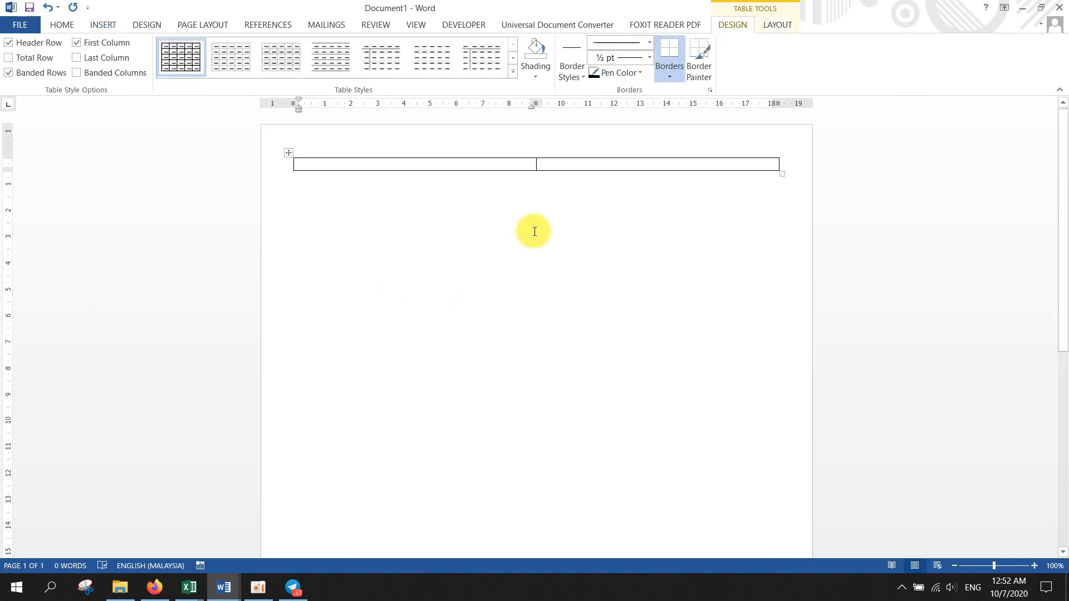
# - Add four more rows to the table so it has five rows
pyautogui.moveTo(289, 175)
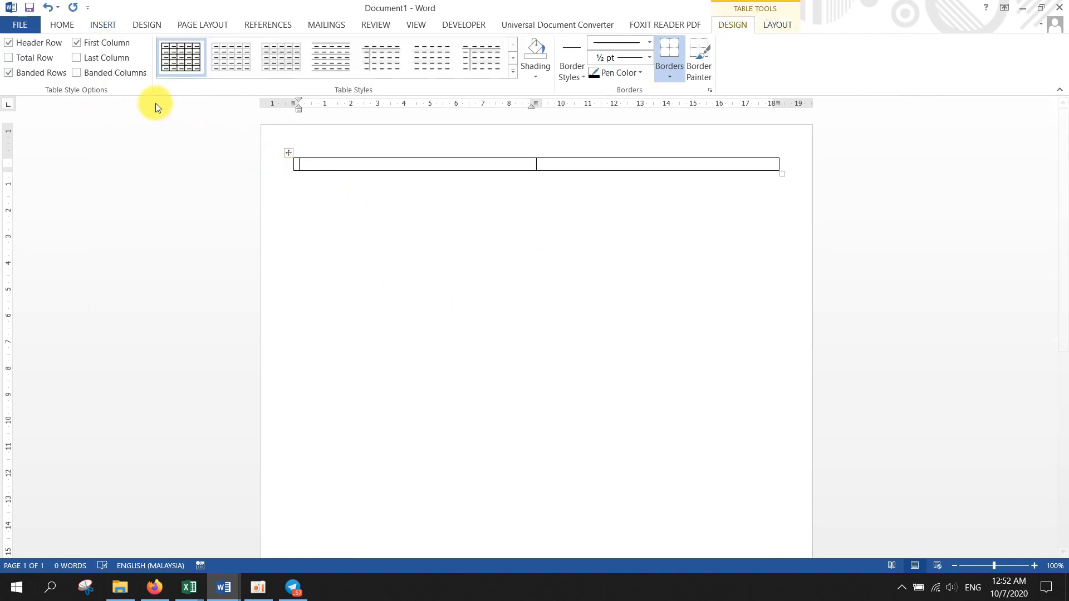
pyautogui.click(287, 173)
pyautogui.click(286, 175)
pyautogui.click(286, 176)
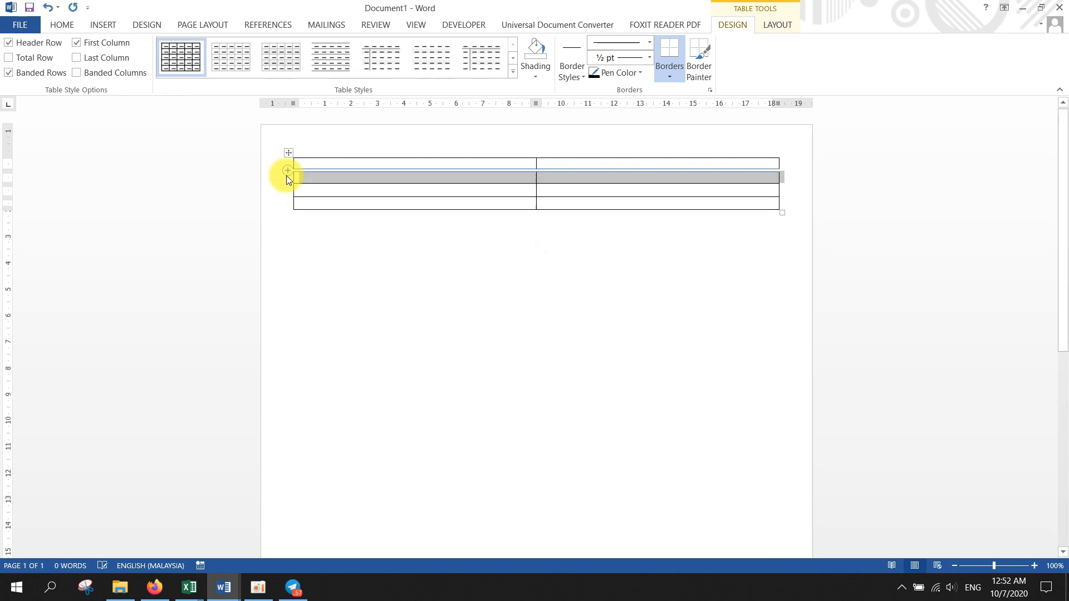
pyautogui.click(286, 176)
pyautogui.click(471, 291)
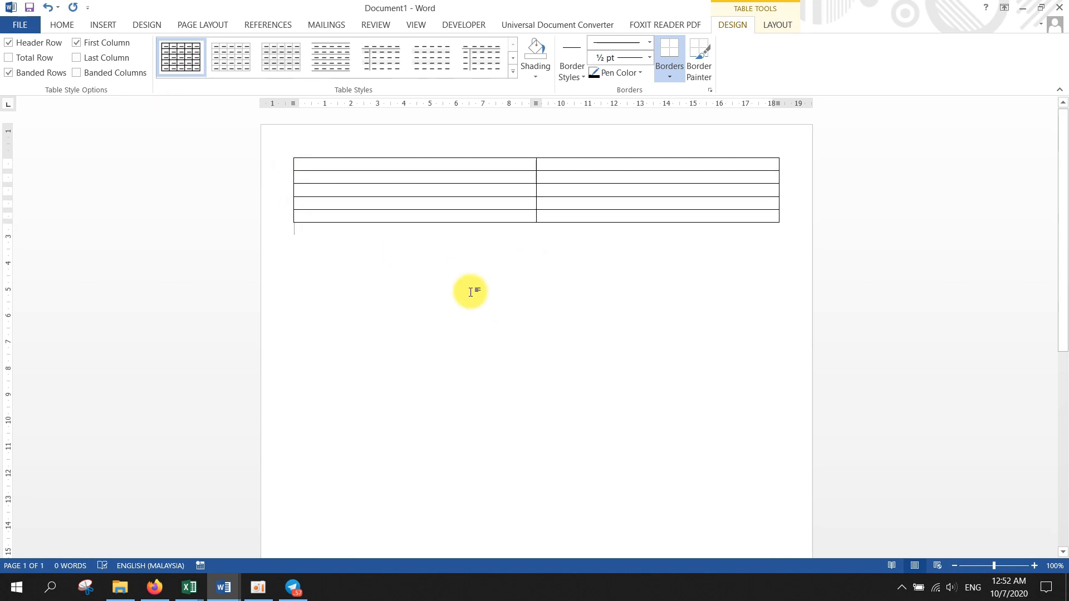
# - Fill the first table cell with three lines: "TUTORIAL E-SUHU", "NAMA :" and "TAHUN : KELAS :"
pyautogui.click(471, 163)
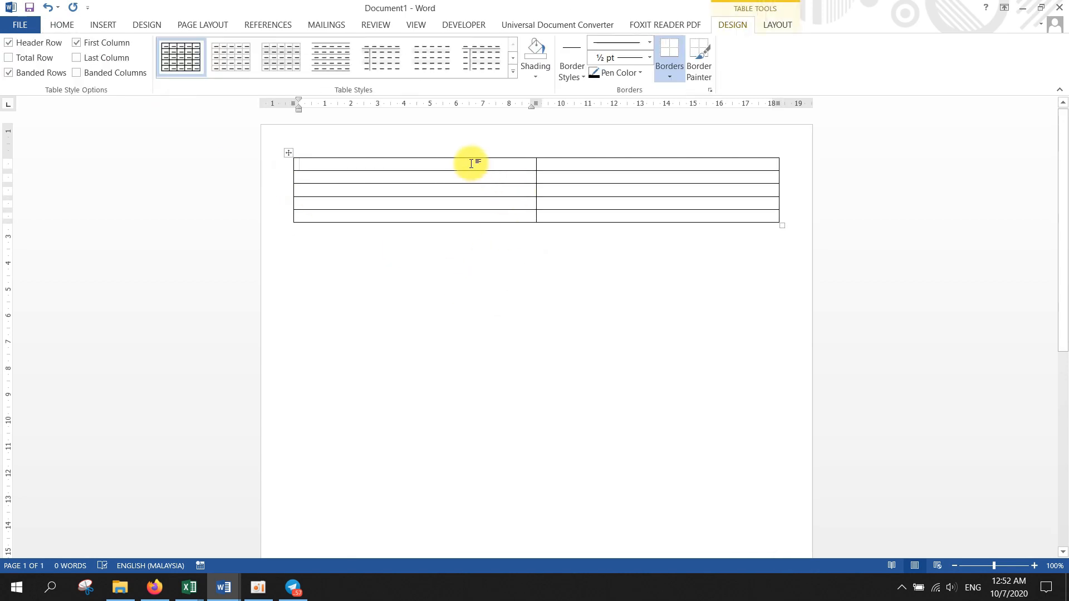
pyautogui.write('tu')
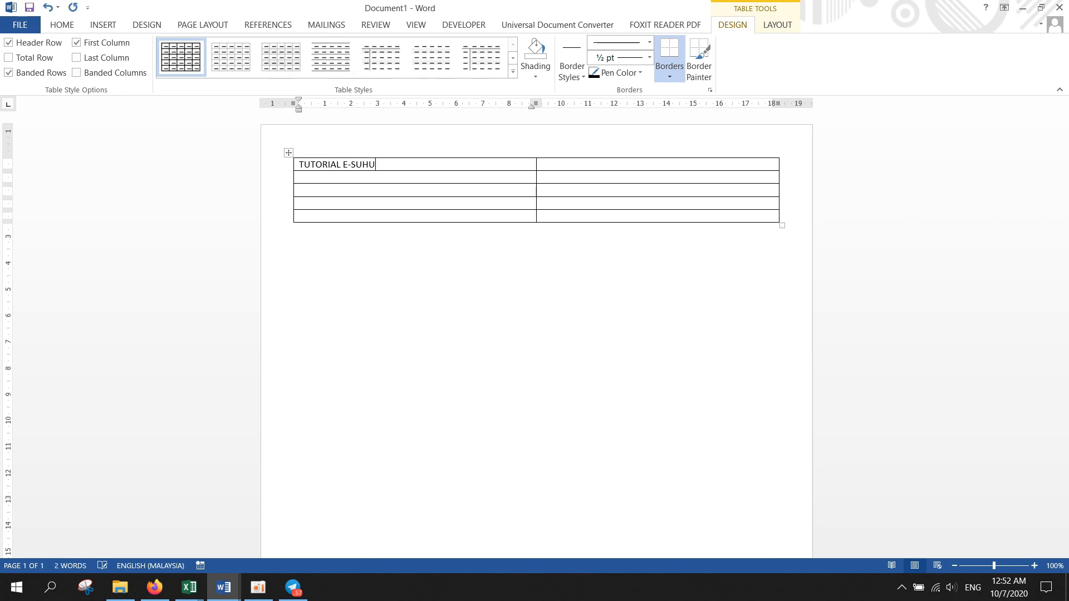
pyautogui.press('Return')
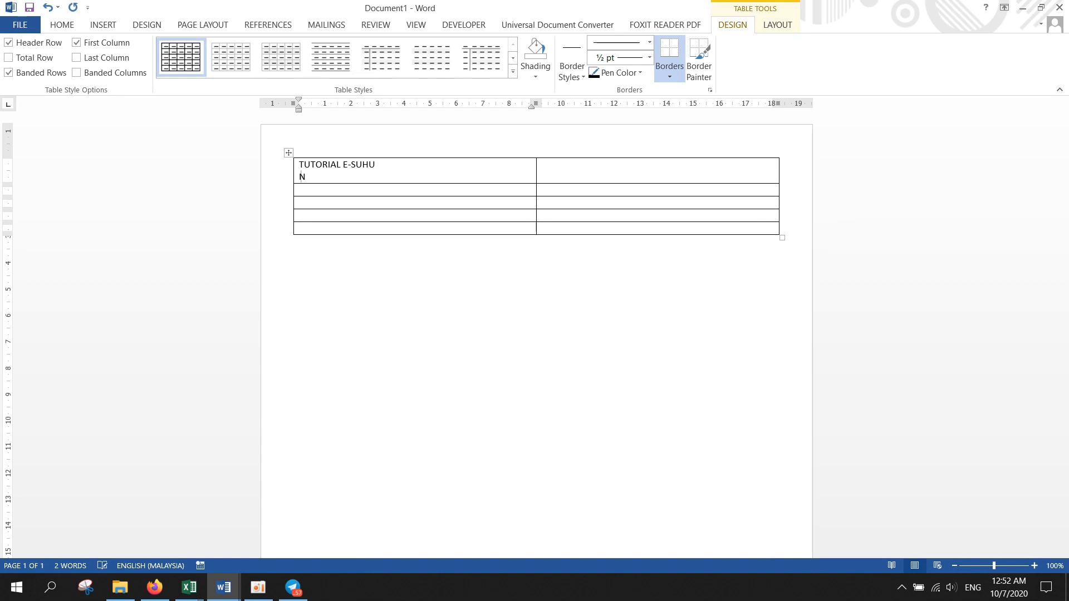
pyautogui.press('Return')
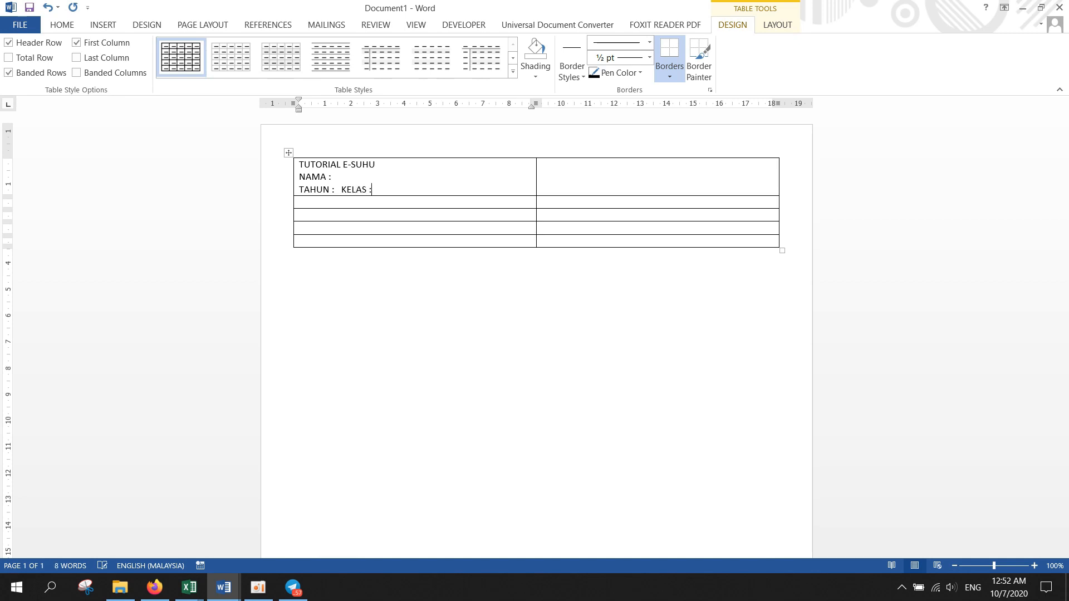
# - Format the TUTORIAL E-SUHU title line as 16 pt, bold and centred in its cell
pyautogui.tripleClick(393, 166)
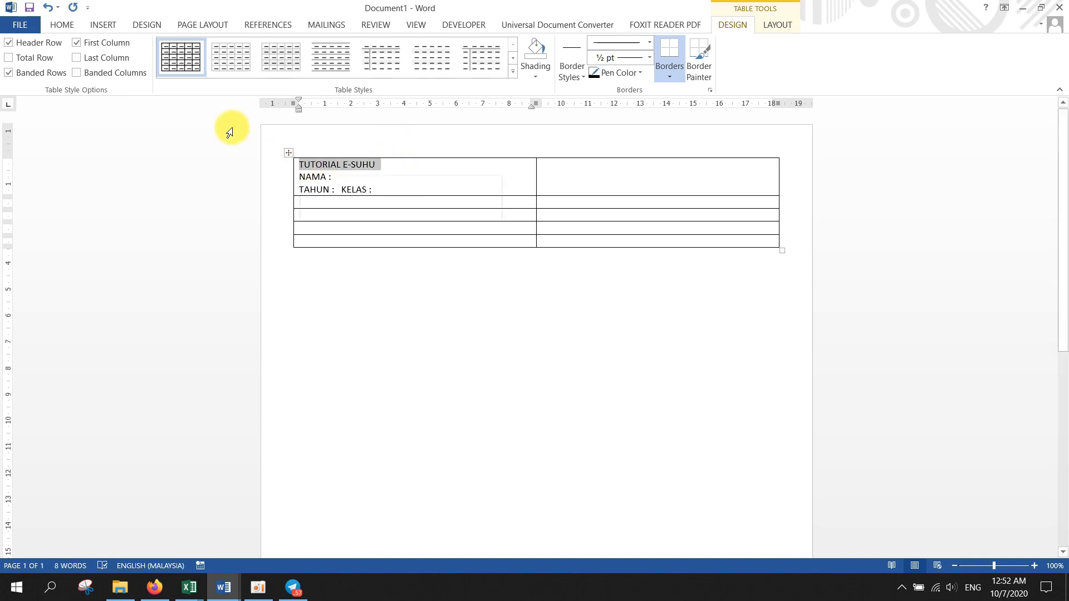
pyautogui.click(73, 25)
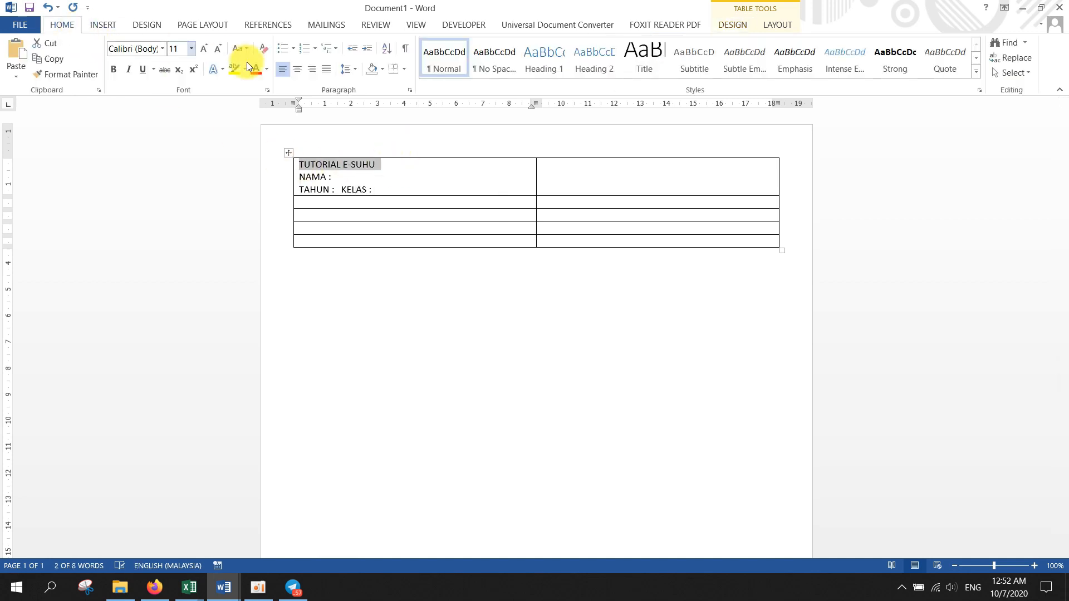
pyautogui.click(205, 49)
pyautogui.click(205, 49)
pyautogui.click(205, 49)
pyautogui.click(113, 69)
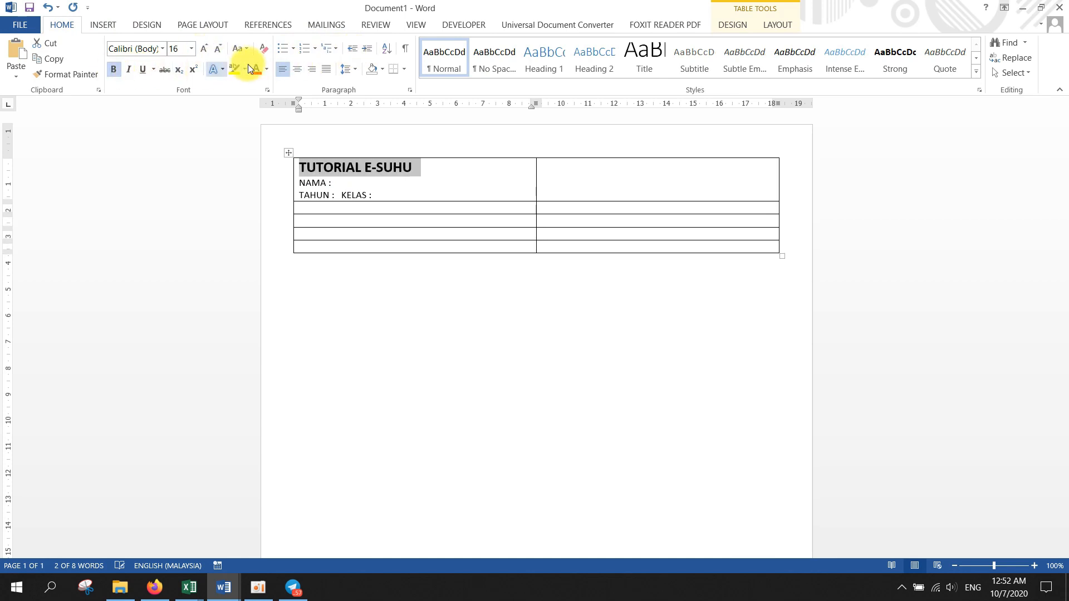
pyautogui.click(297, 69)
pyautogui.click(382, 196)
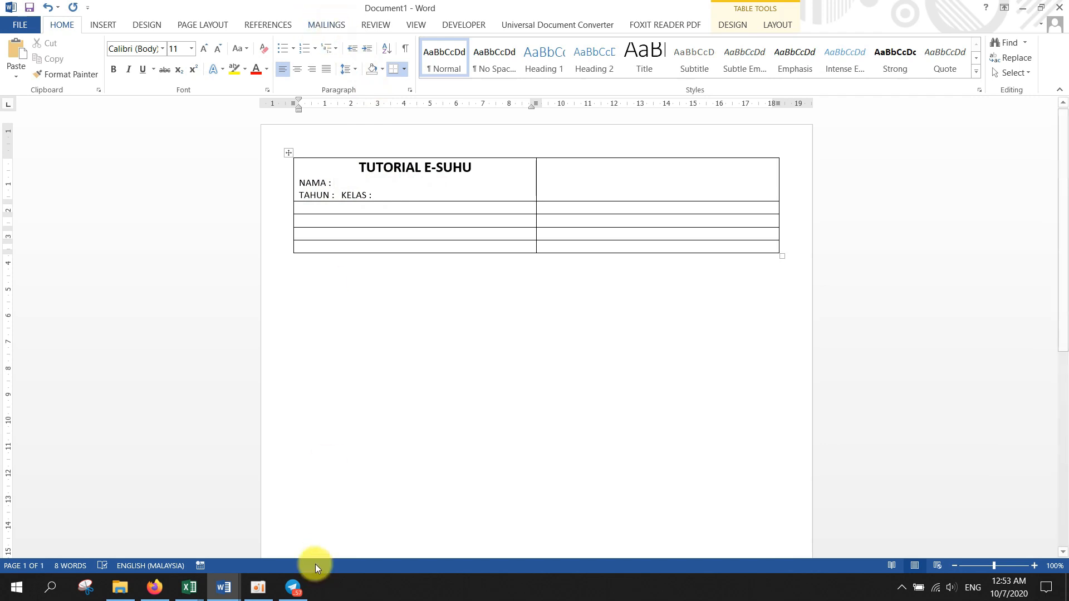
pyautogui.click(259, 589)
pyautogui.click(259, 591)
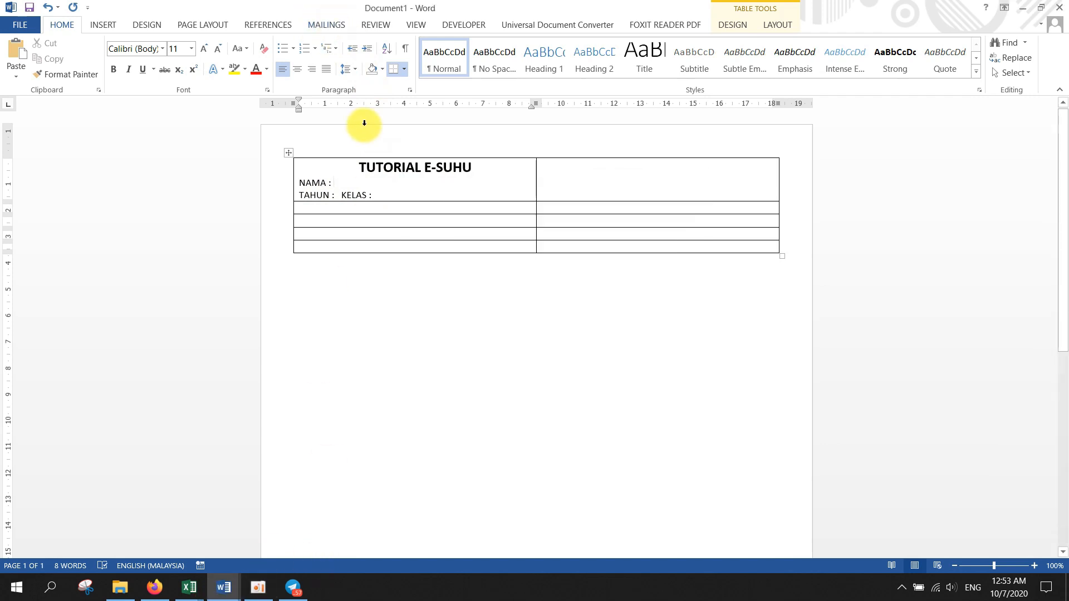
# - Start a mail merge of the Letters type for the card document
pyautogui.click(330, 25)
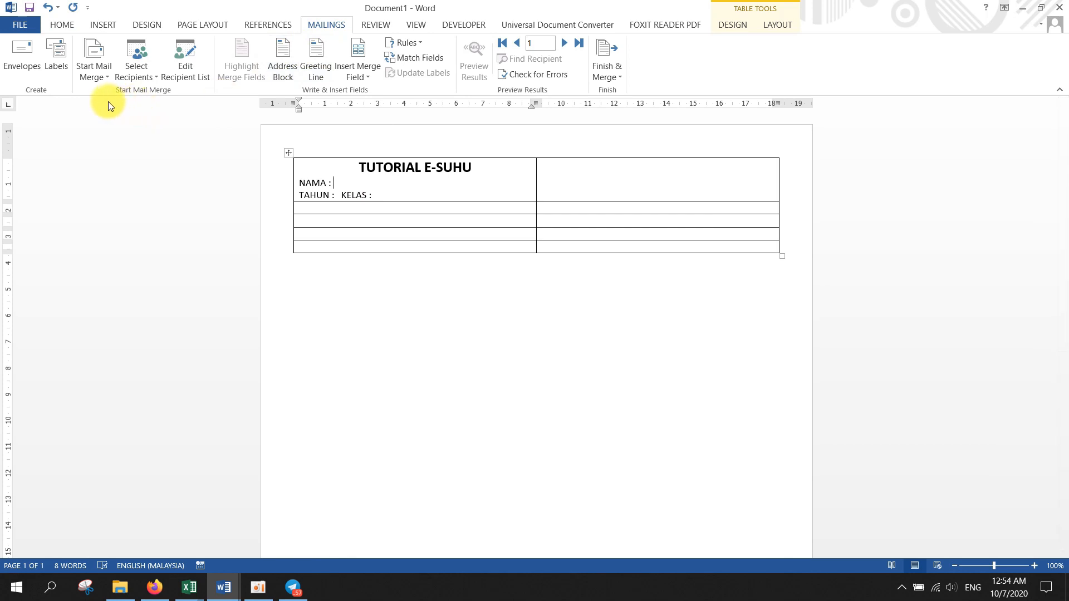
pyautogui.click(102, 79)
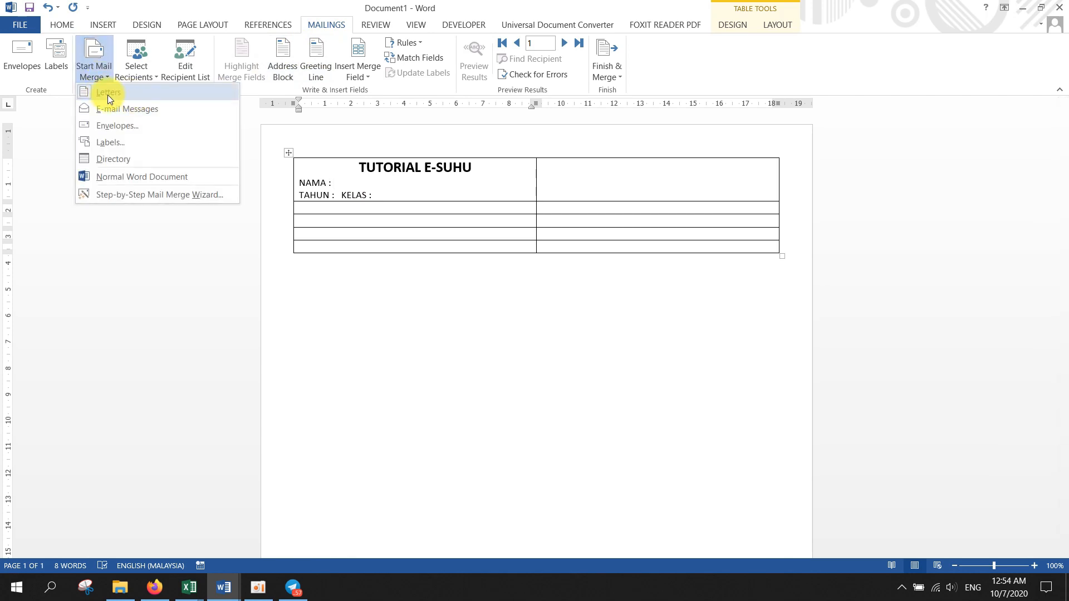
pyautogui.click(108, 96)
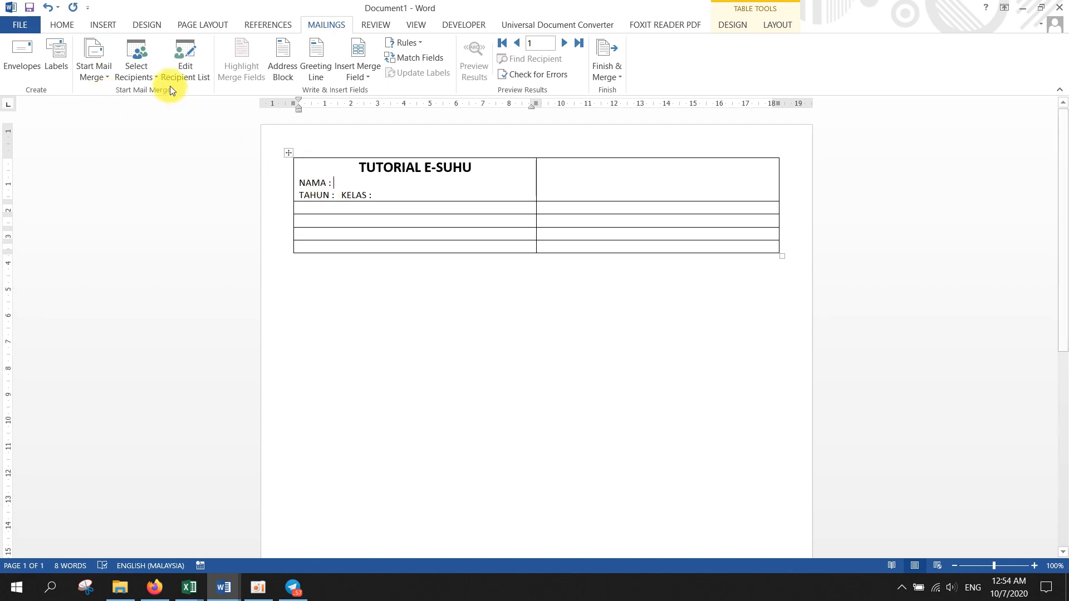
# - Use the desktop workbook tutorial e-suhu (Responses) as the existing recipient list, choosing its DATA MURID sheet with column headers in the first row
pyautogui.click(147, 80)
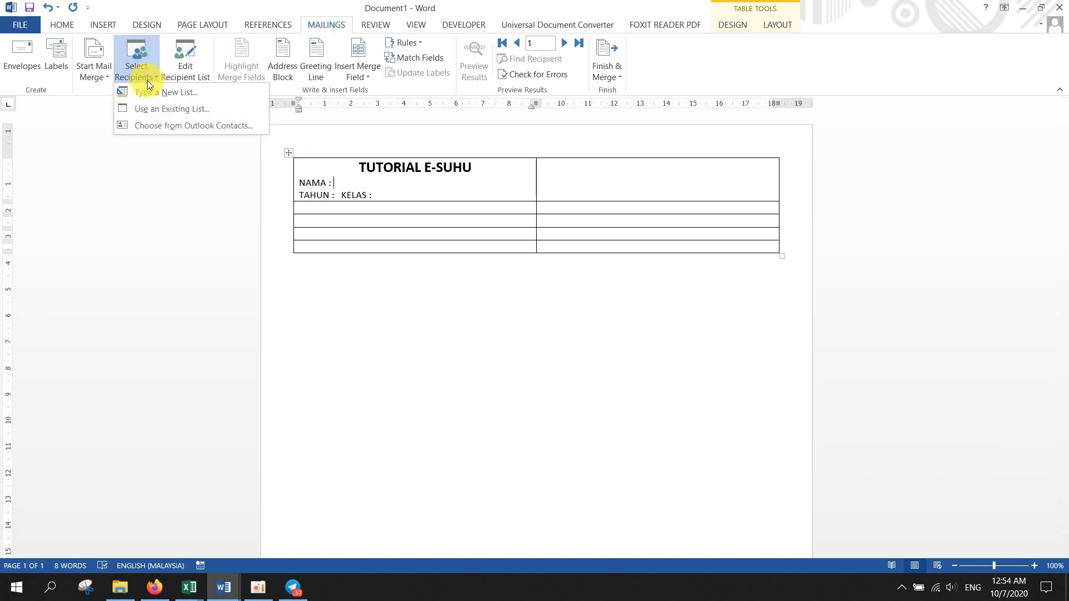
pyautogui.click(158, 110)
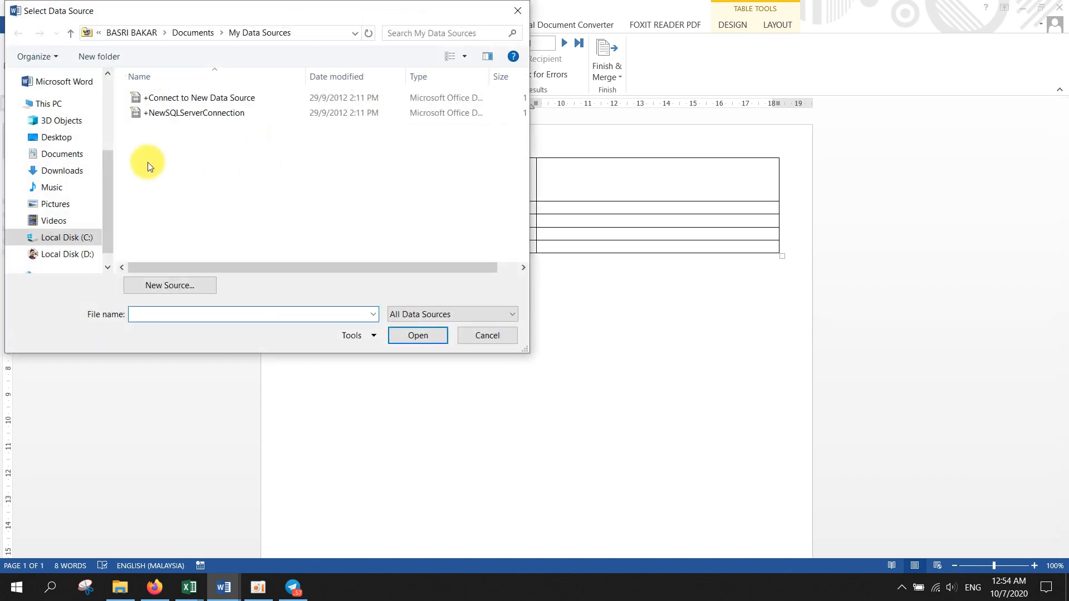
pyautogui.click(71, 139)
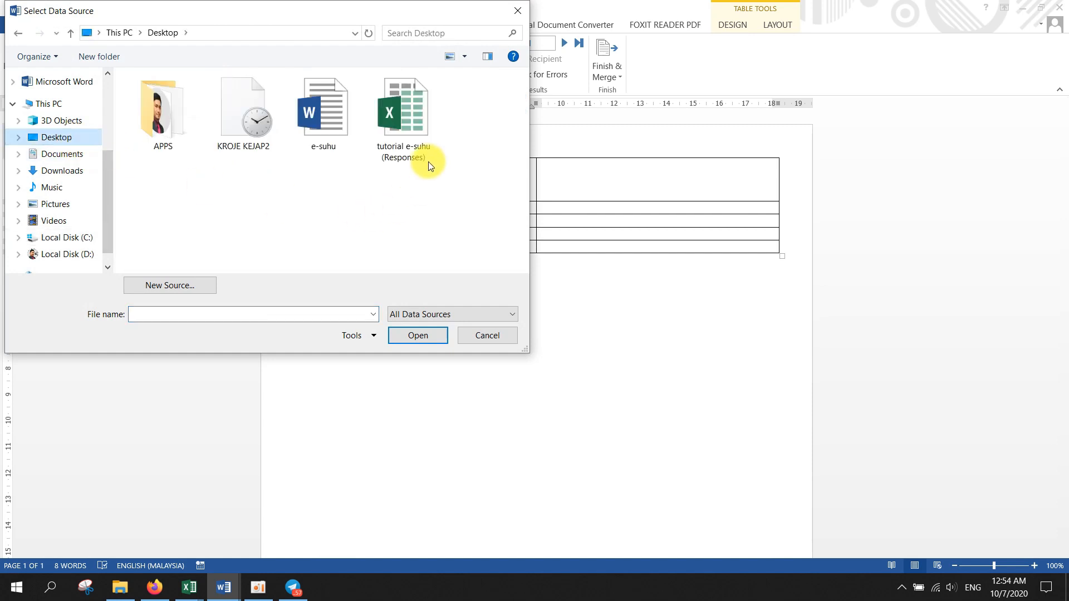
pyautogui.click(428, 162)
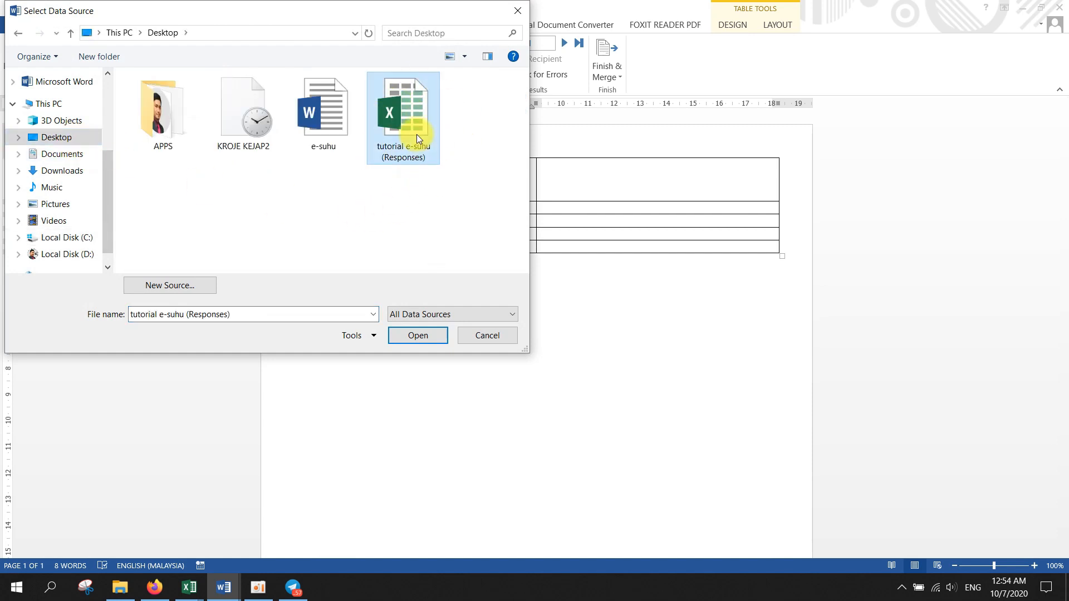
pyautogui.doubleClick(417, 135)
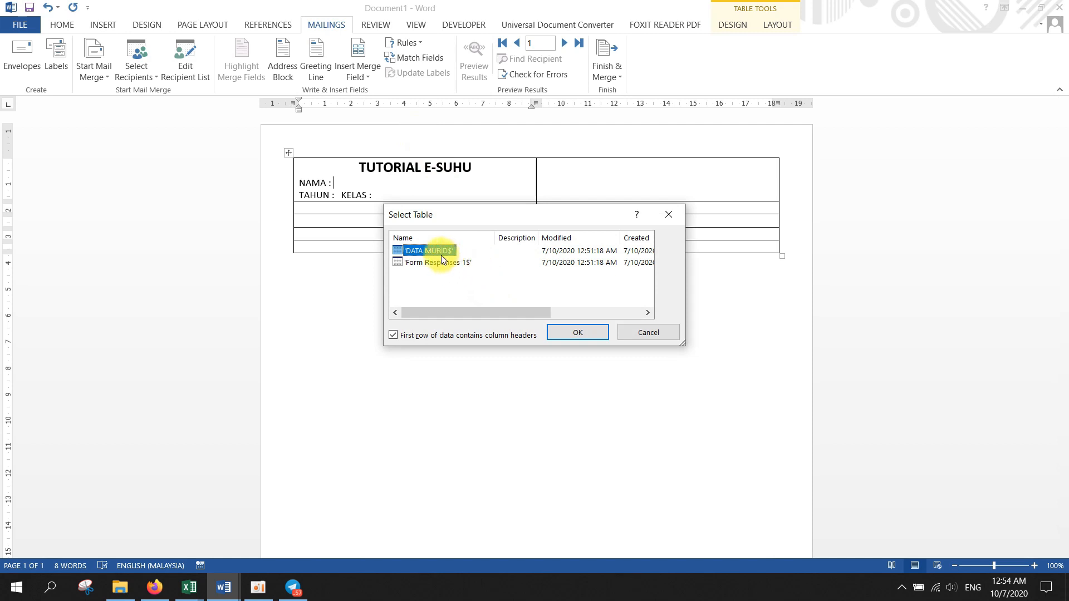
pyautogui.click(565, 333)
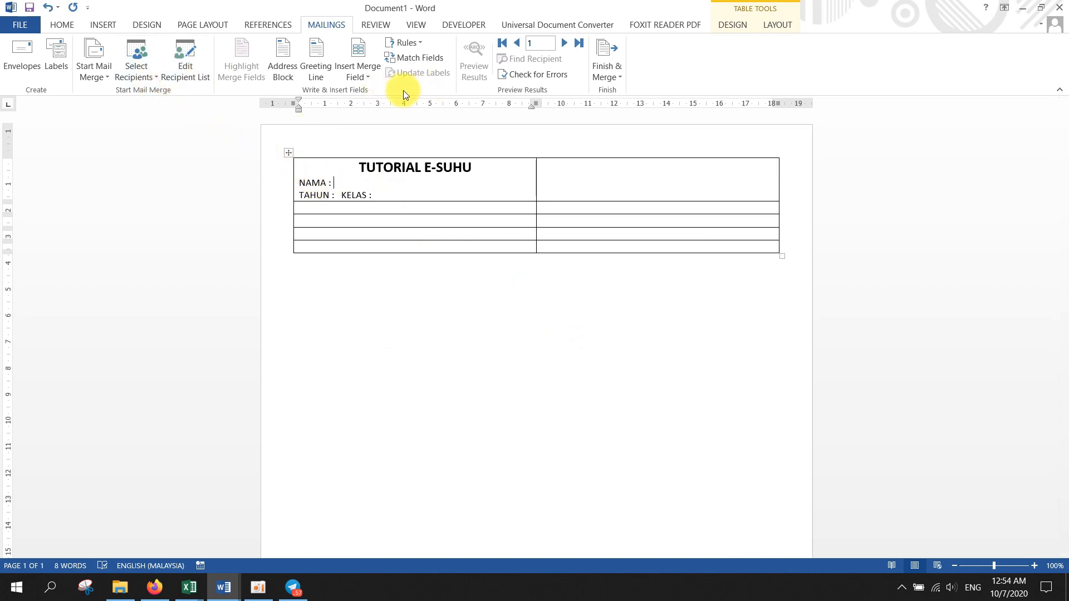
# - Insert the merge fields nama after NAMA, tahun after TAHUN and kelas after KELAS in the first cell
pyautogui.click(358, 77)
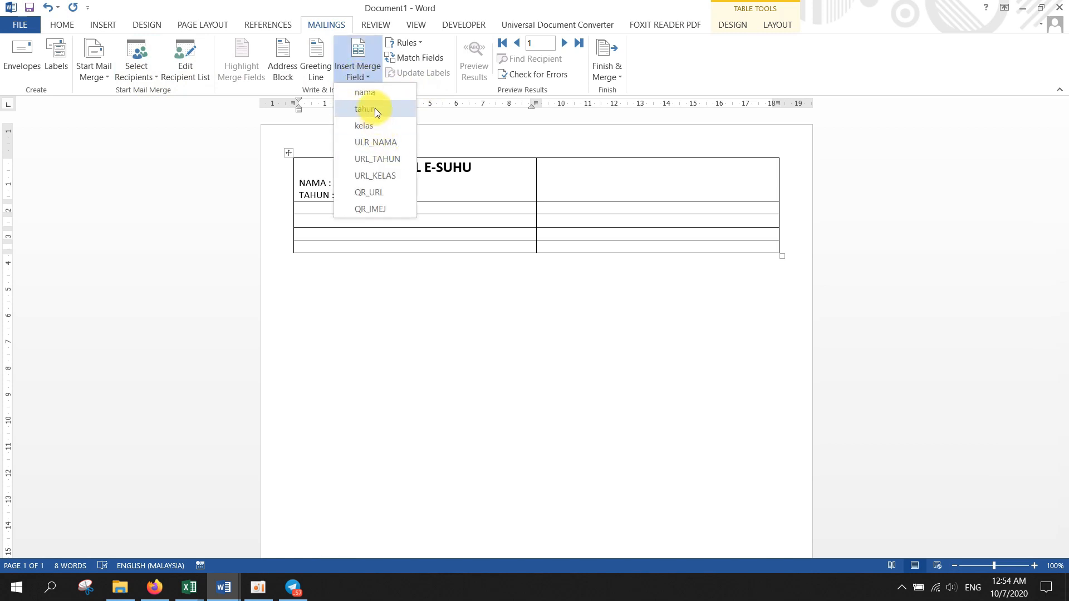
pyautogui.click(373, 95)
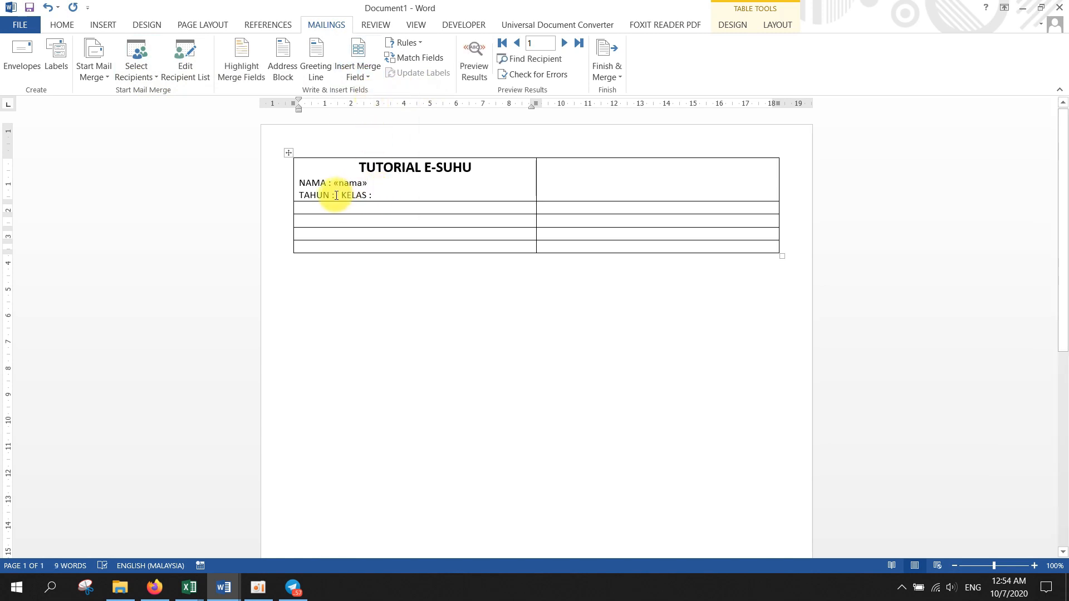
pyautogui.click(363, 75)
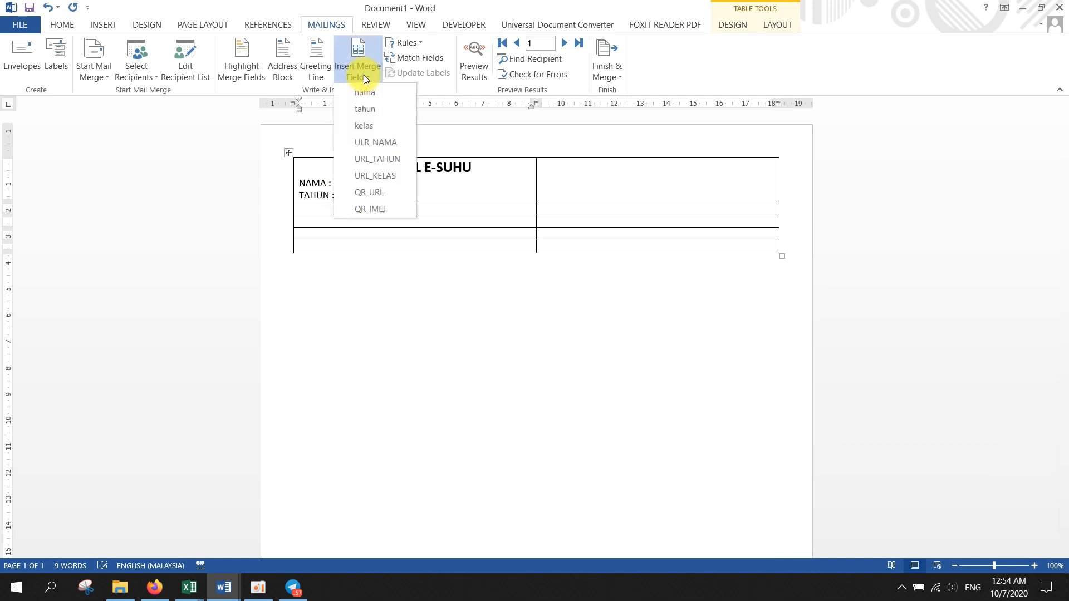
pyautogui.click(367, 113)
pyautogui.click(410, 195)
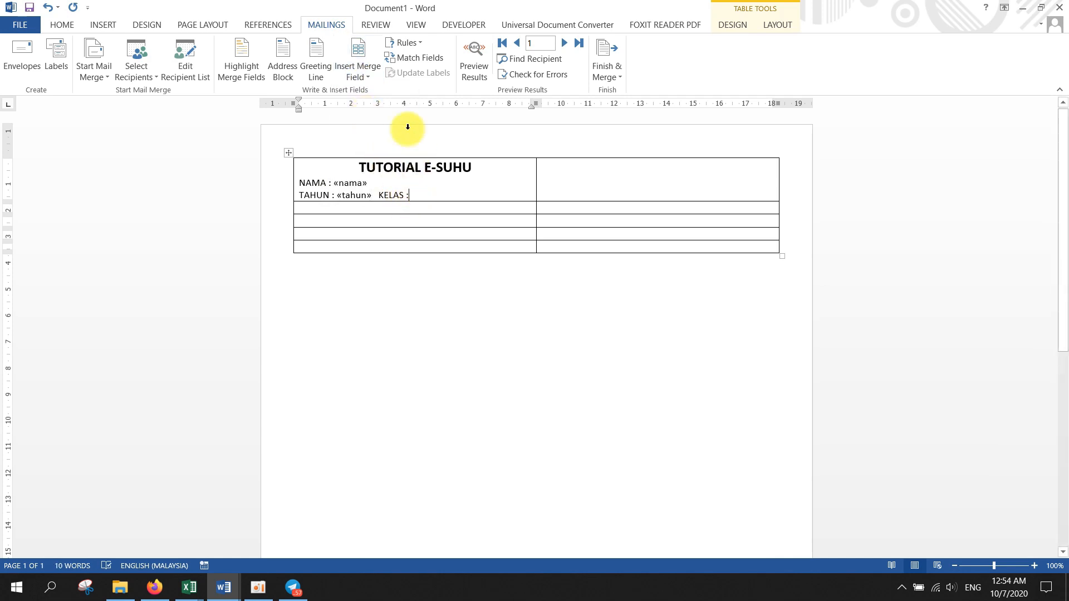
pyautogui.click(363, 75)
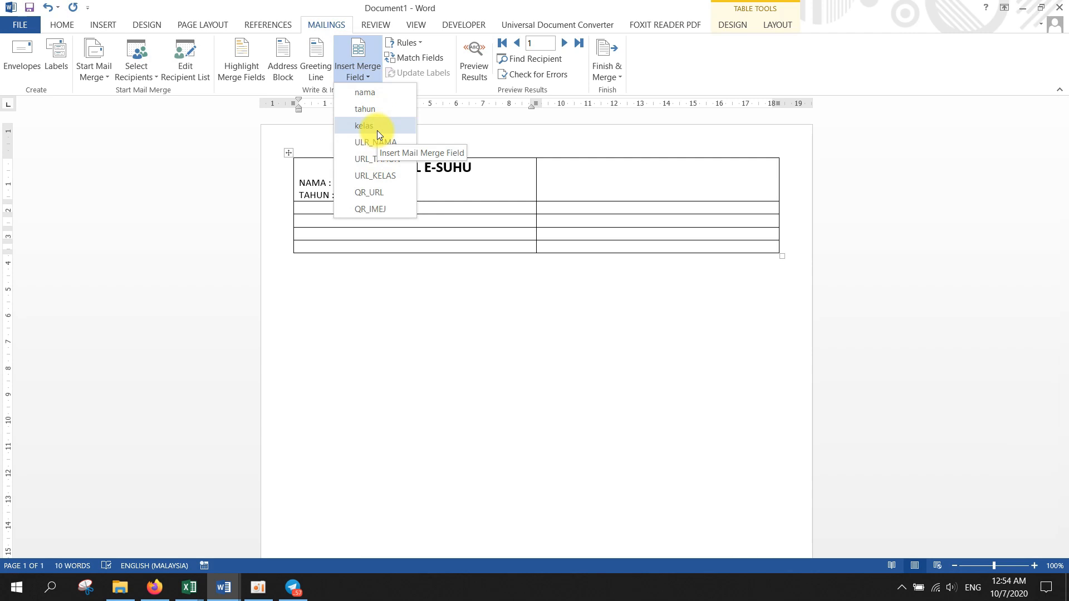
pyautogui.click(377, 126)
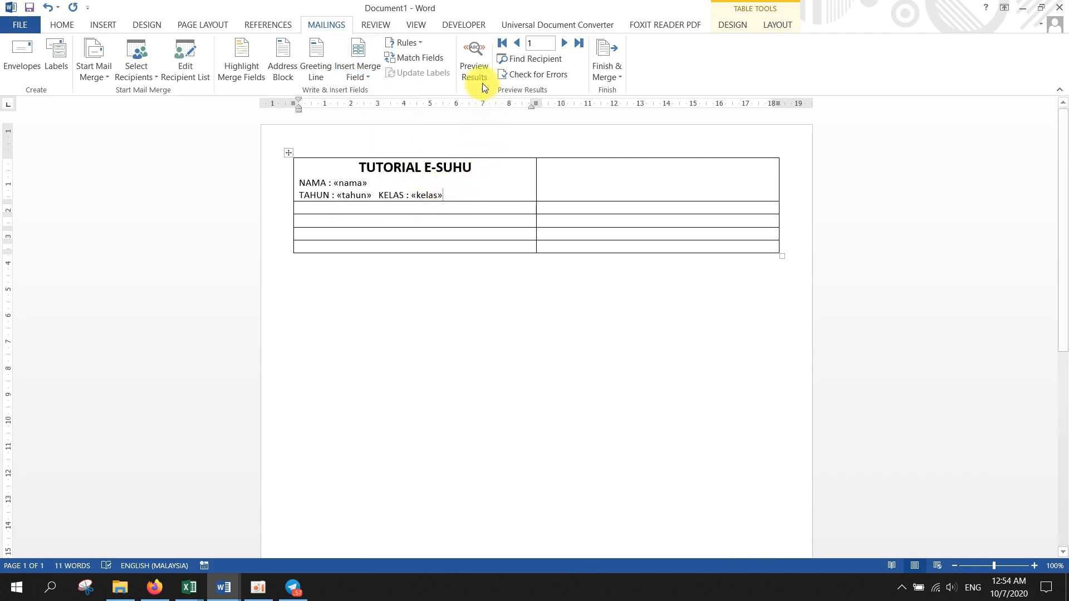
# - Preview the merge results, then switch to Excel and view the DATA MURID sheet to compare the student data
pyautogui.click(474, 62)
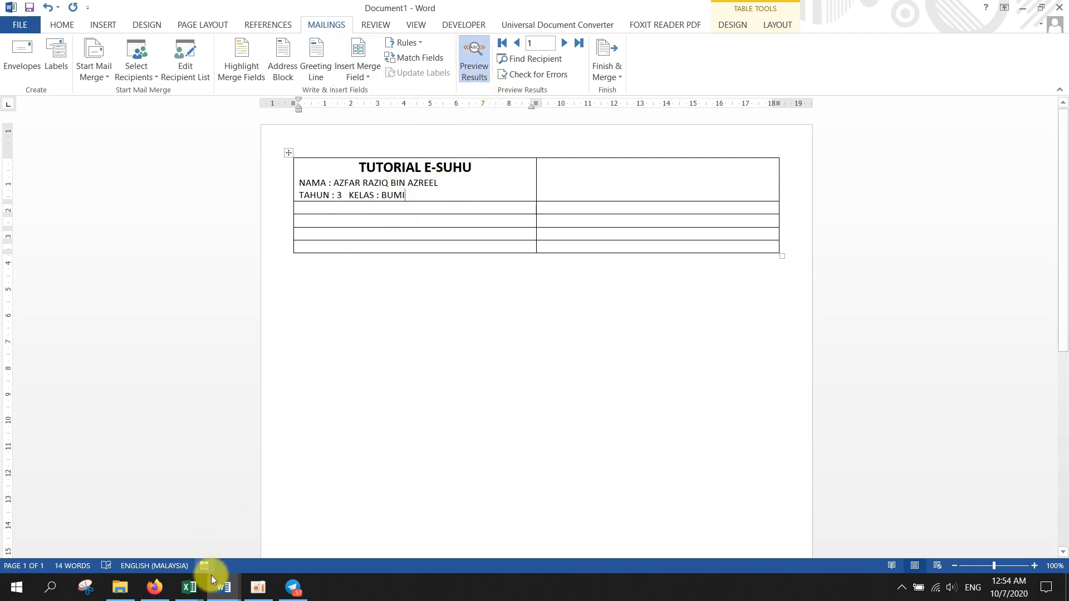
pyautogui.click(190, 588)
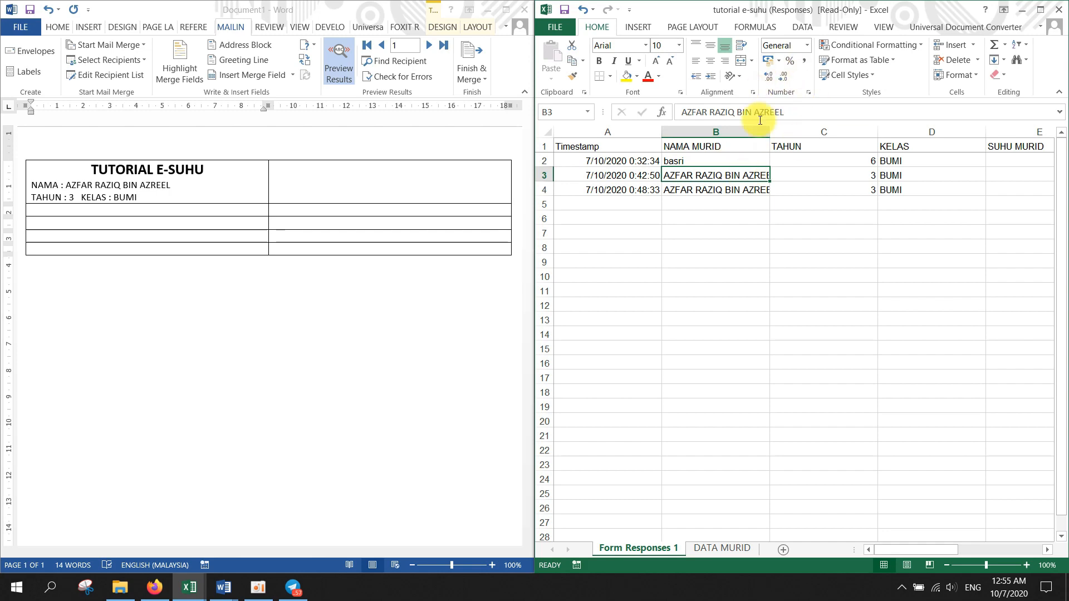
pyautogui.click(713, 549)
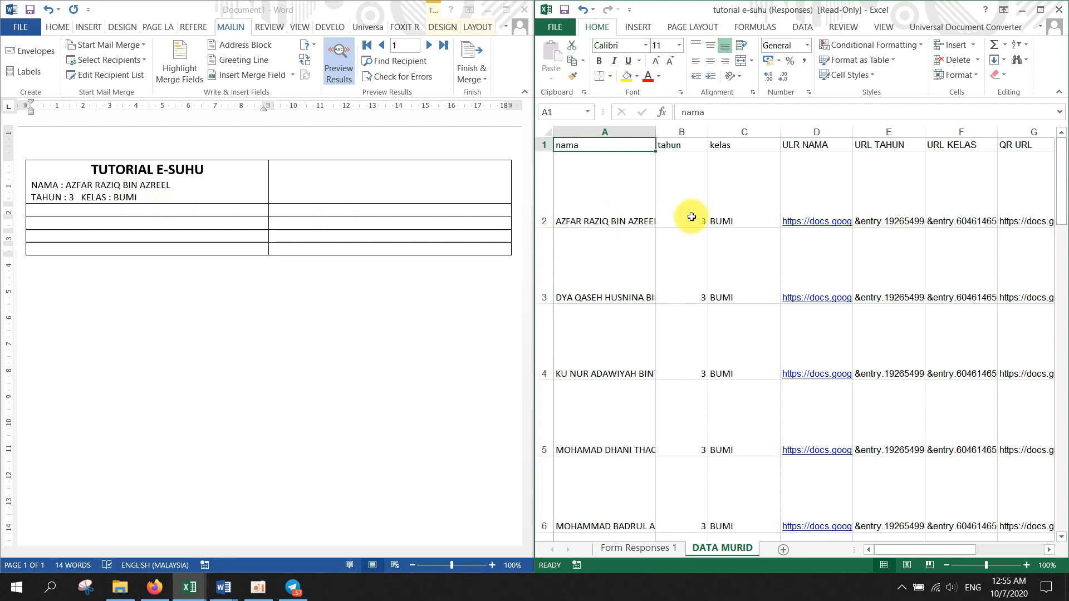
# - Insert the LOGO picture from the Desktop on a new line below TAHUN and KELAS in the first card
pyautogui.click(739, 211)
pyautogui.click(212, 196)
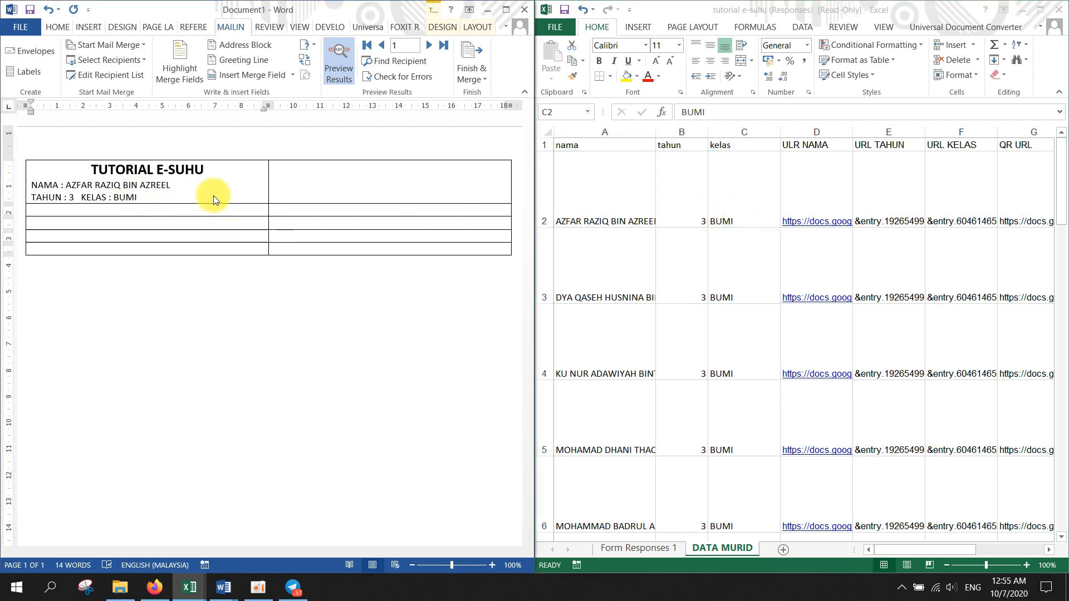
pyautogui.click(504, 13)
pyautogui.press('Return')
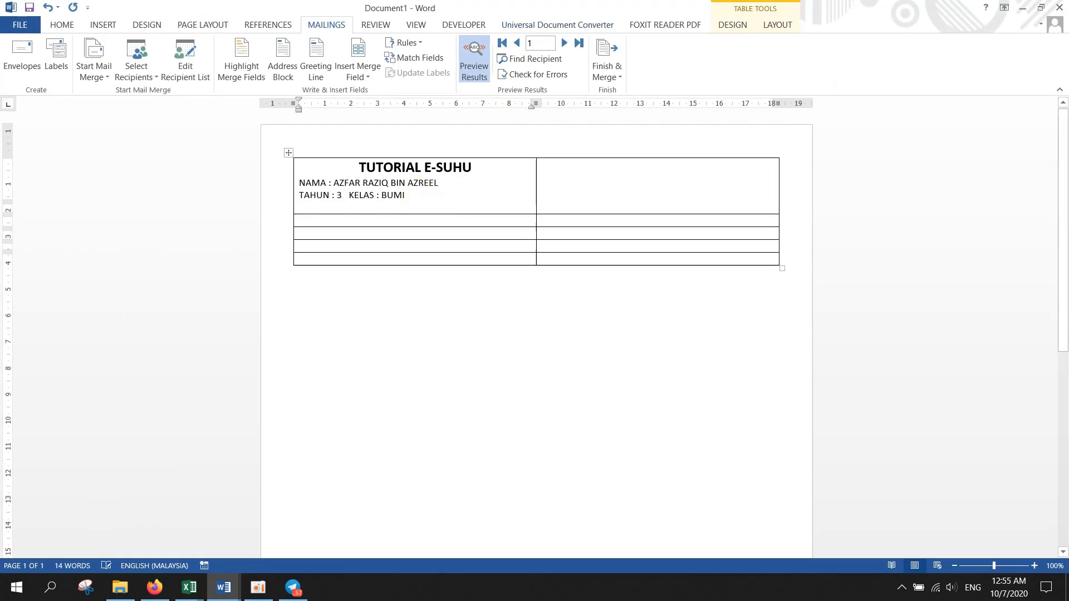
pyautogui.click(62, 24)
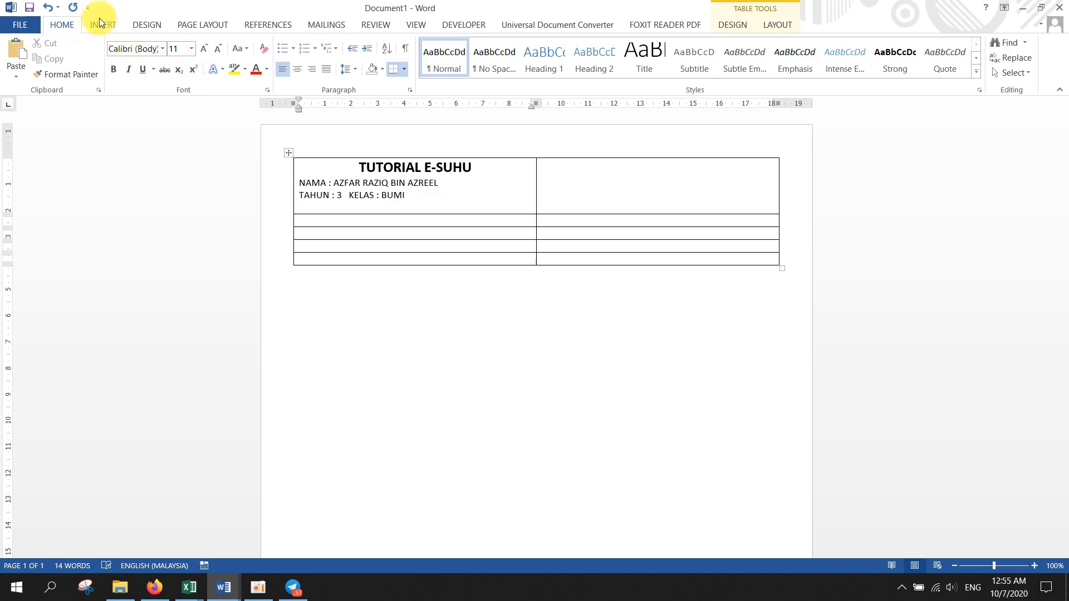
pyautogui.click(103, 24)
pyautogui.click(135, 66)
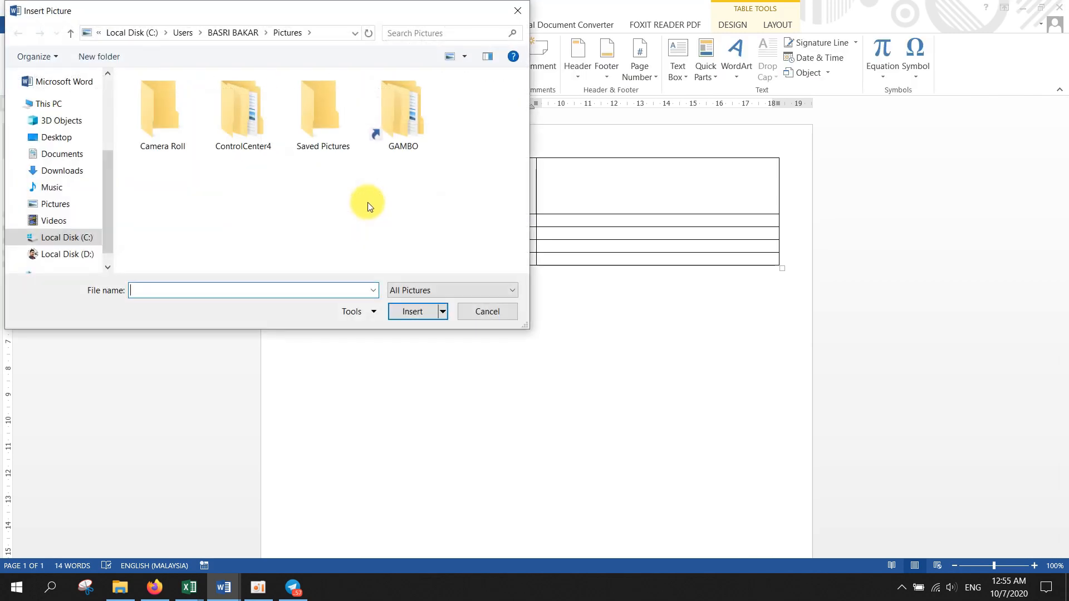
pyautogui.click(66, 138)
pyautogui.doubleClick(310, 143)
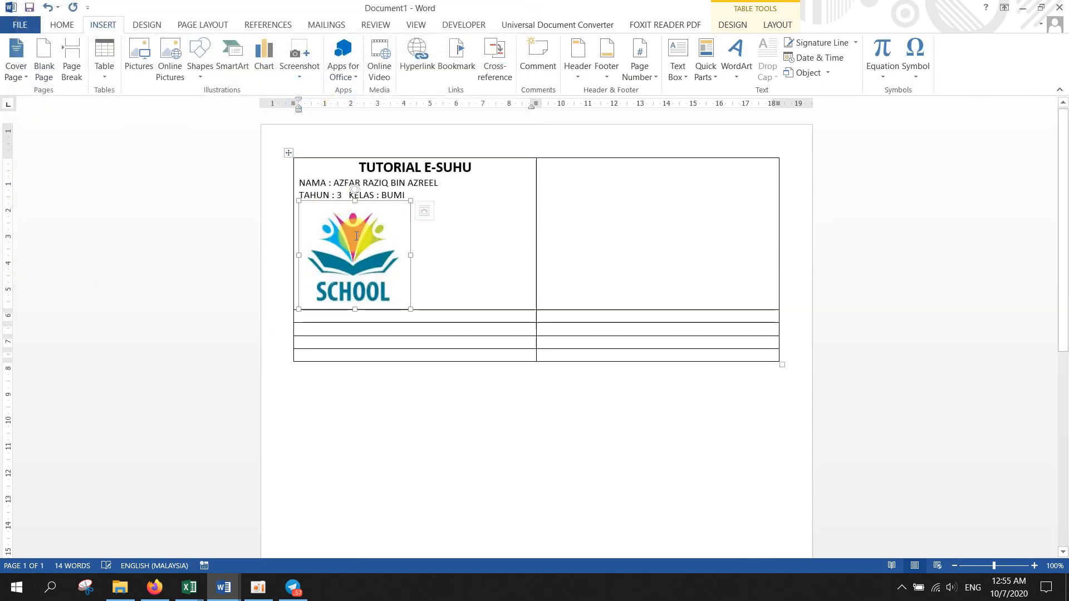
pyautogui.click(446, 284)
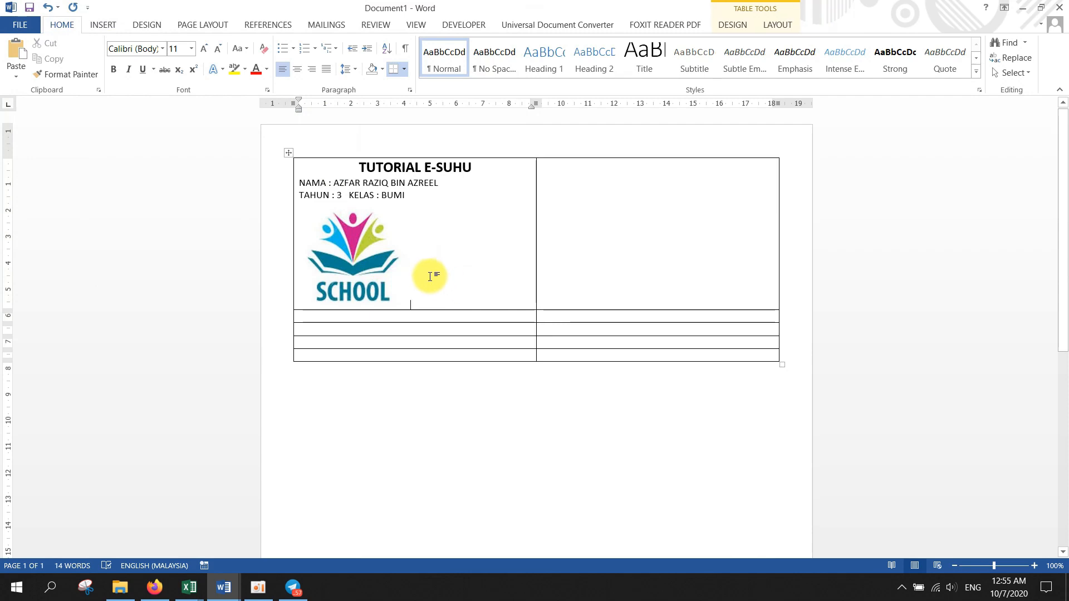
# - Switch to the tutorial e-suhu (Responses) workbook in Excel and hide columns D to G of the DATA MURID sheet
pyautogui.click(260, 588)
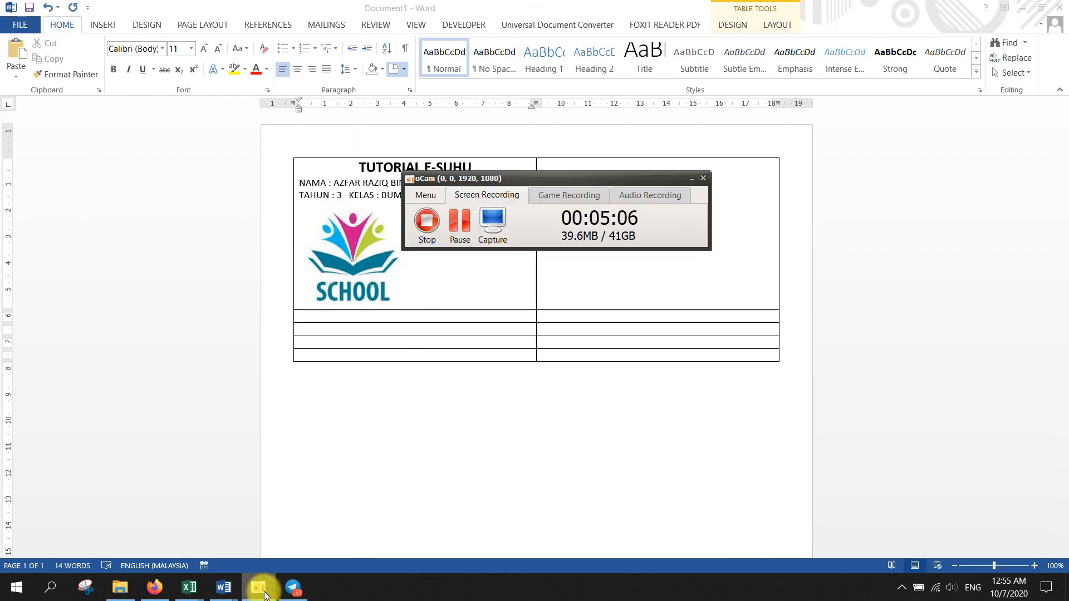
pyautogui.click(264, 594)
pyautogui.click(187, 593)
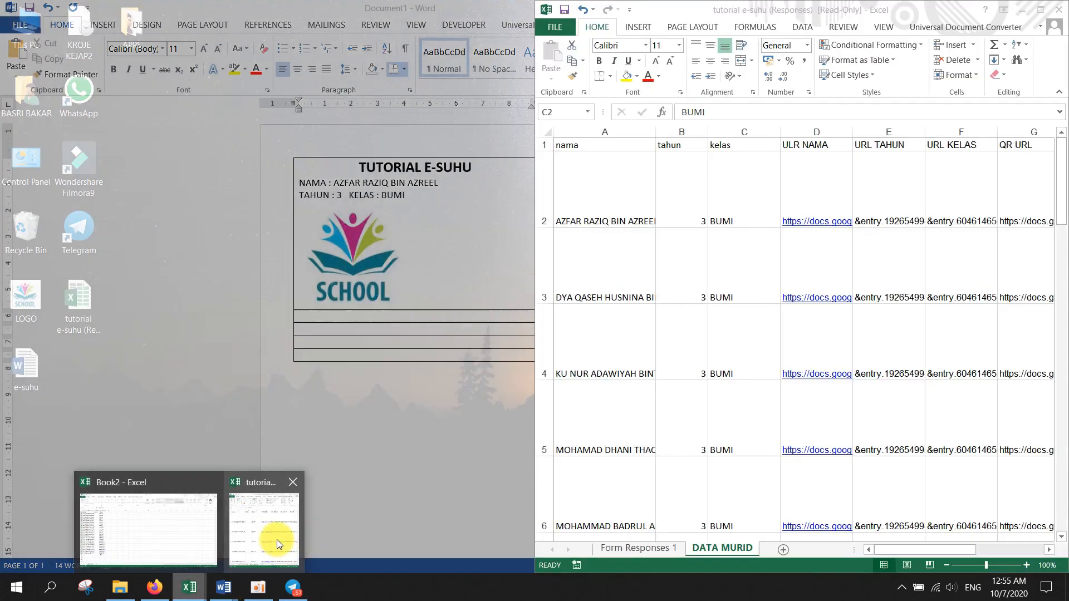
pyautogui.click(276, 540)
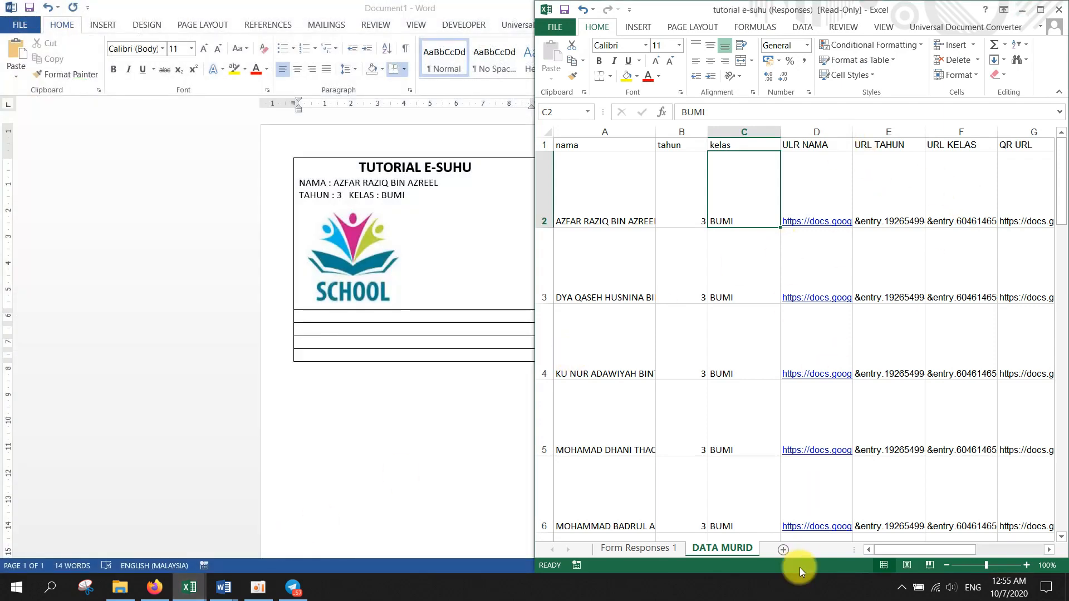
pyautogui.moveTo(895, 550)
pyautogui.mouseDown()
pyautogui.moveTo(958, 549)
pyautogui.moveTo(881, 551)
pyautogui.mouseUp()
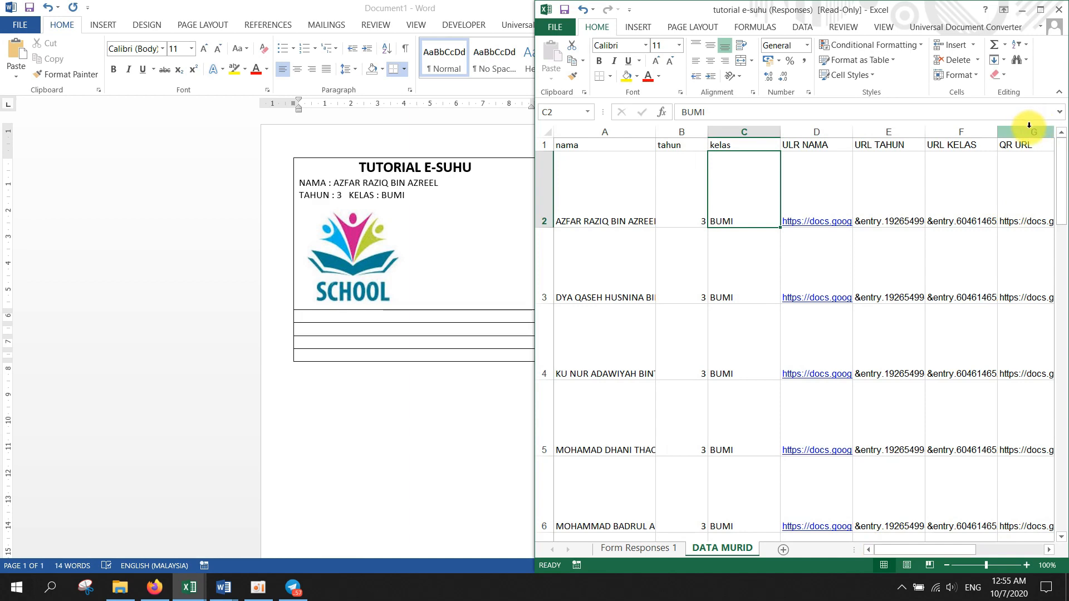
pyautogui.moveTo(1029, 126); pyautogui.dragTo(811, 132)
pyautogui.rightClick(812, 132)
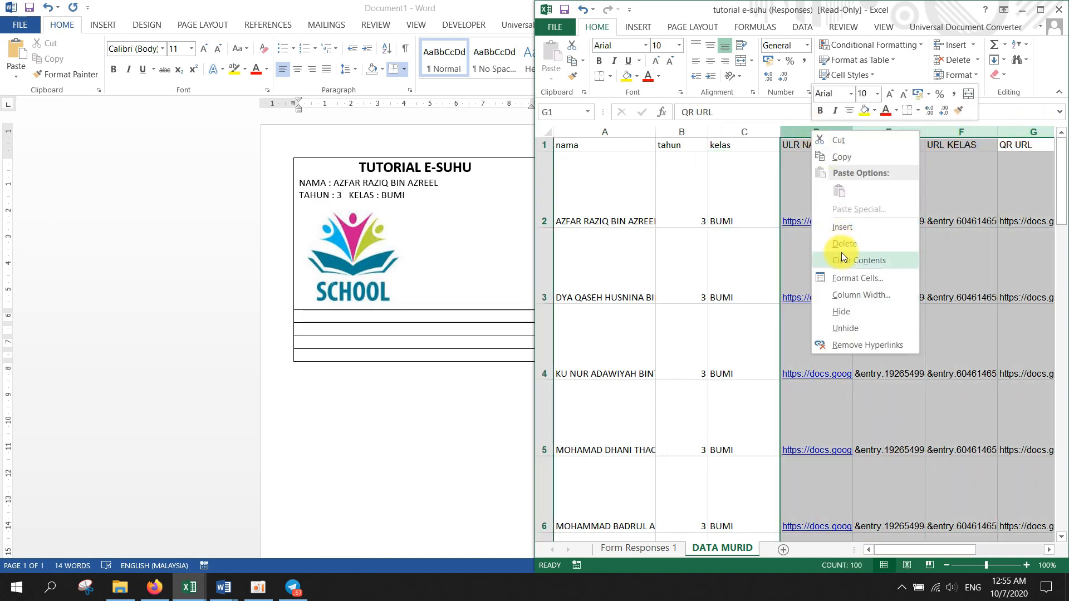
pyautogui.click(841, 311)
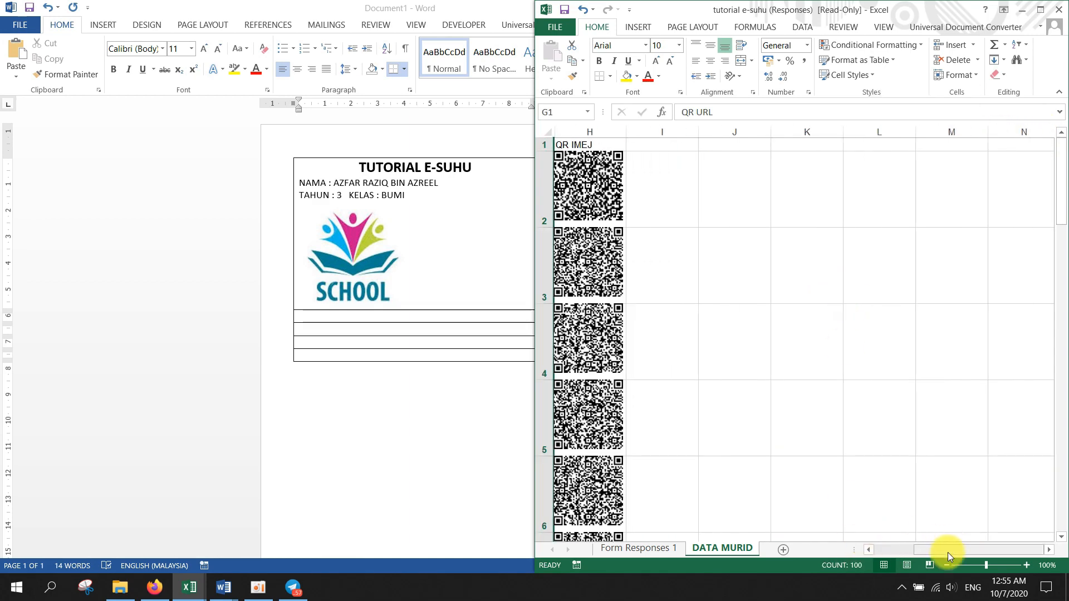
pyautogui.moveTo(948, 553); pyautogui.dragTo(883, 552)
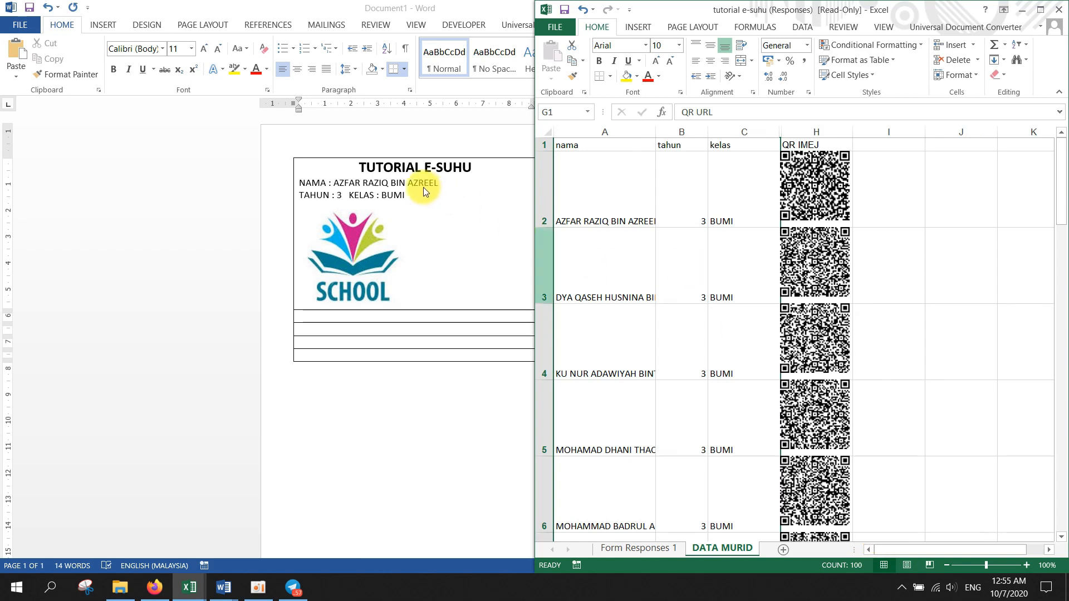
# - Copy the first student's image from the QR IMEJ column and paste it beside the logo in the Word card
pyautogui.rightClick(798, 196)
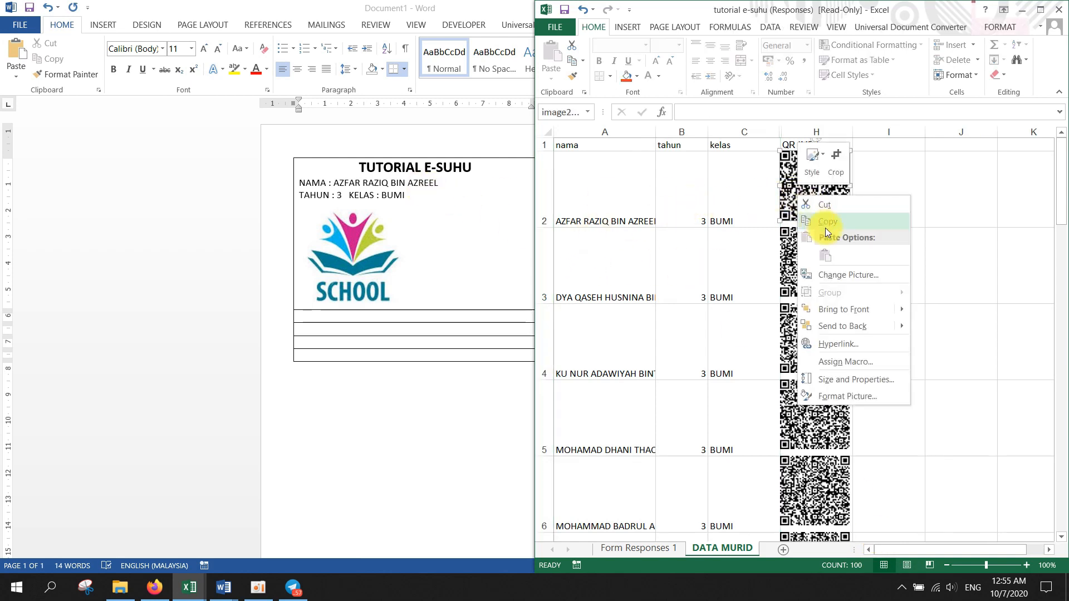
pyautogui.click(830, 223)
pyautogui.click(426, 286)
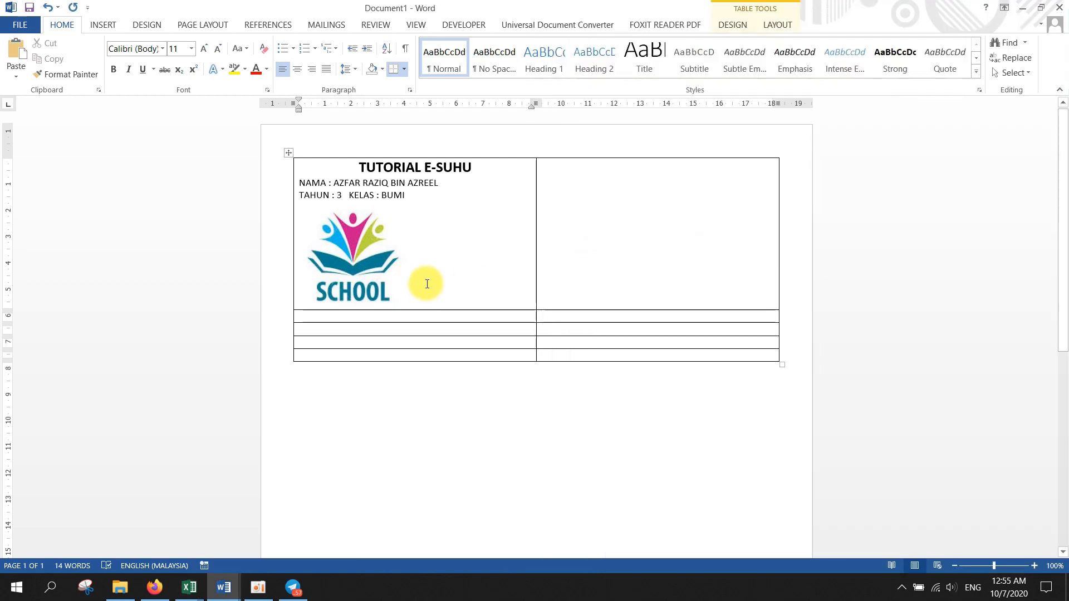
pyautogui.hotkey('ctrl', 'v')
# - Shrink the logo to about the QR code's height and centre both pictures with a small gap and an empty line below
pyautogui.click(399, 207)
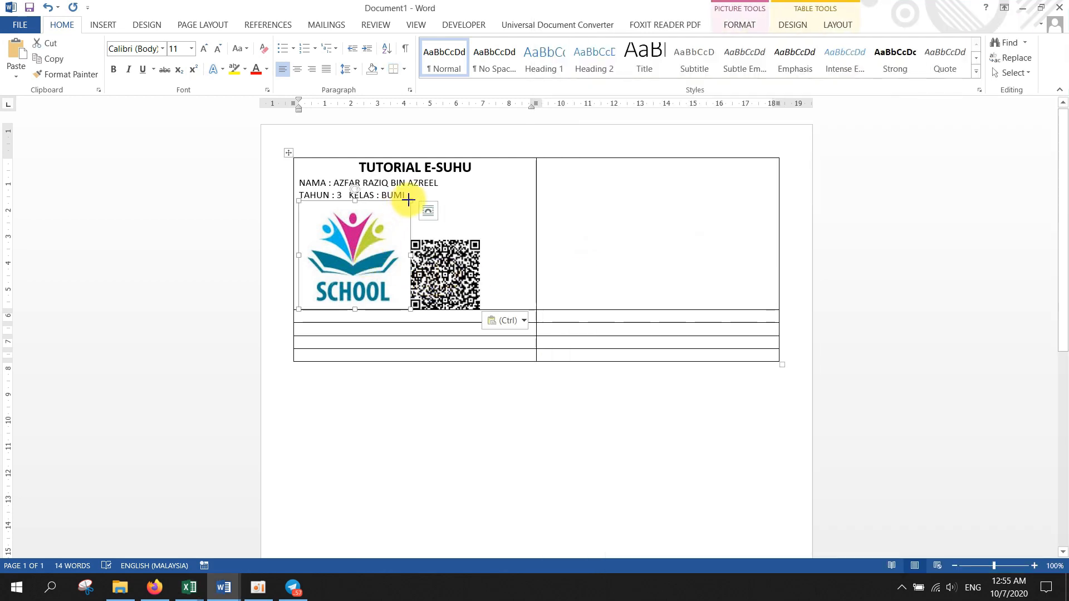
pyautogui.moveTo(409, 200); pyautogui.dragTo(371, 239)
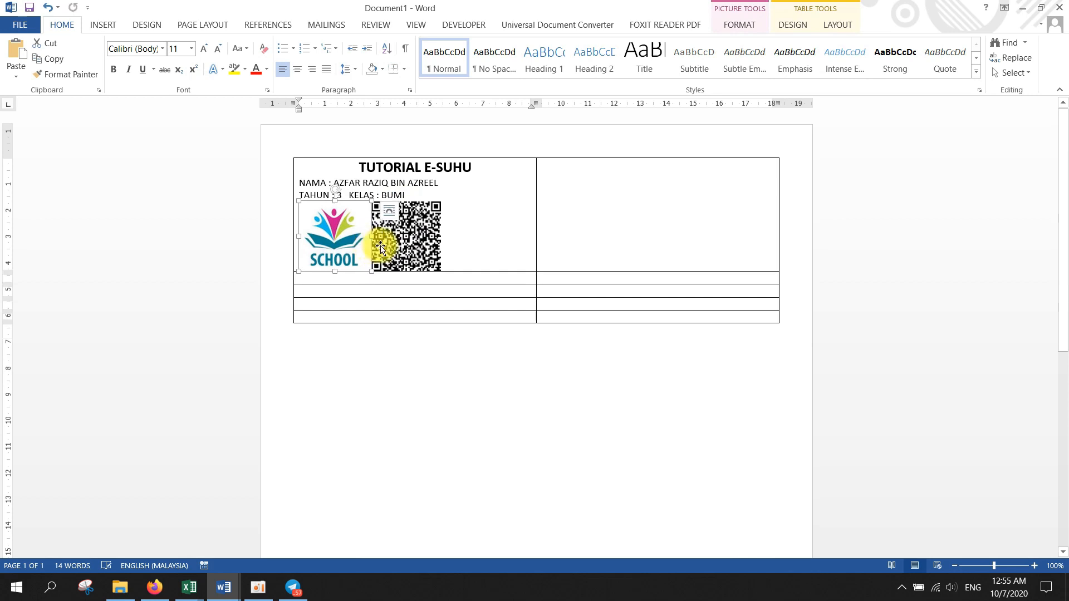
pyautogui.click(298, 69)
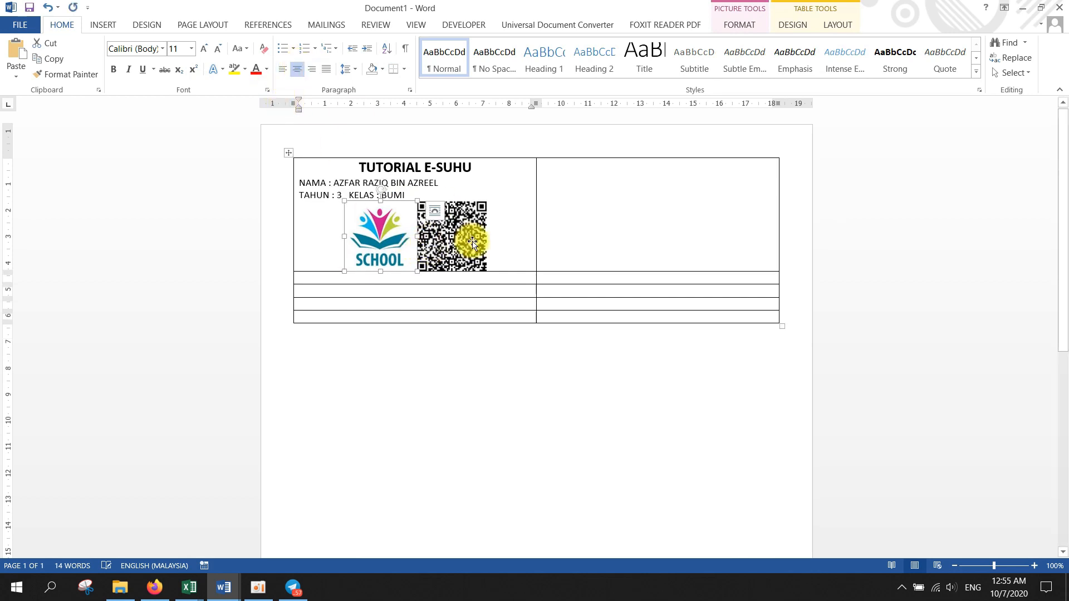
pyautogui.moveTo(476, 251); pyautogui.dragTo(503, 254)
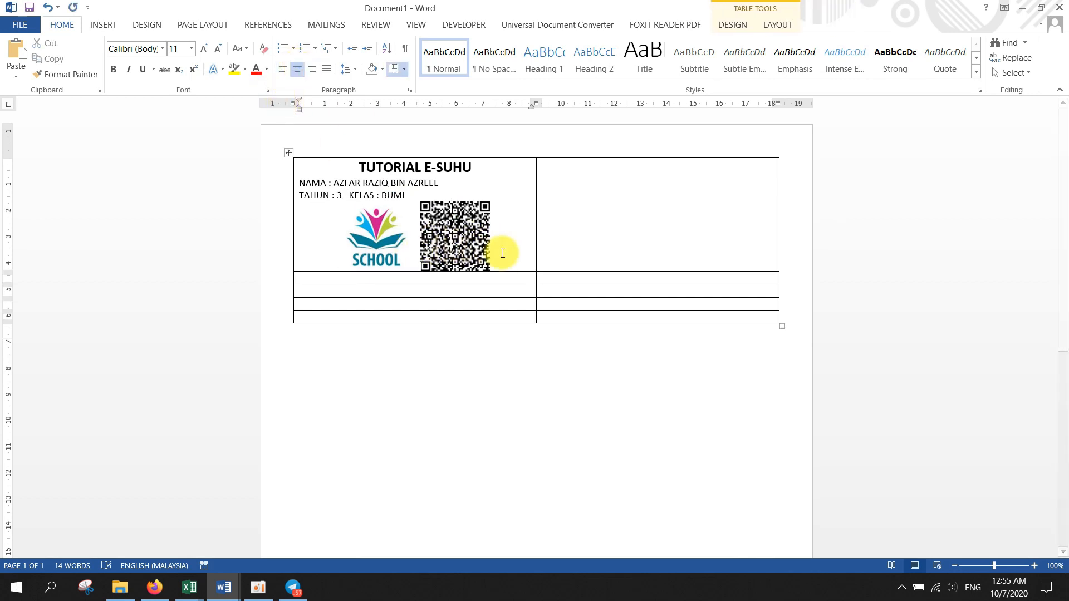
pyautogui.press('Return')
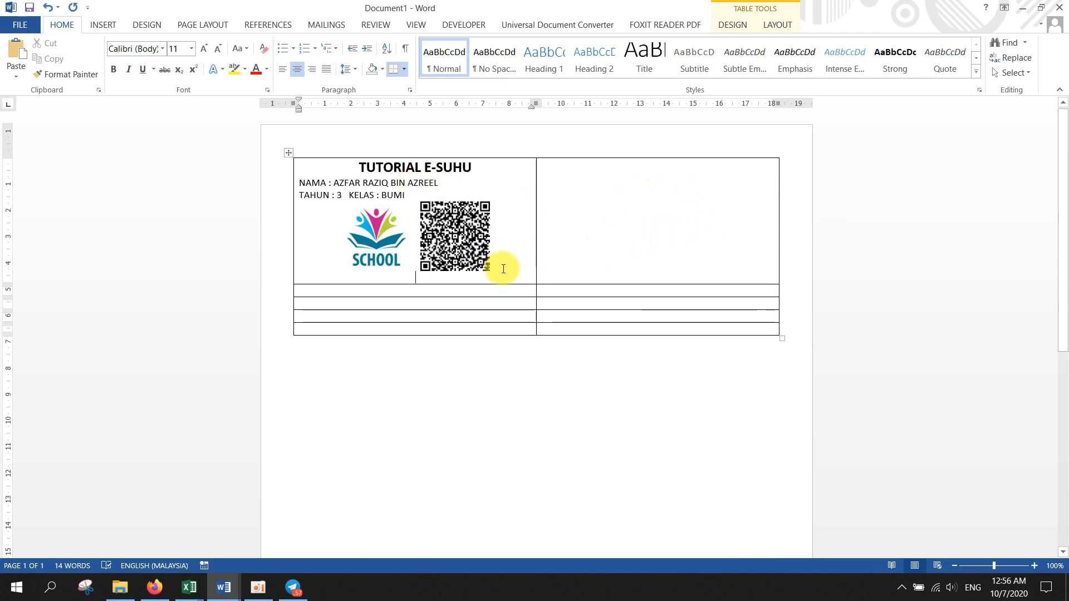
# - Duplicate the whole first card into the second cell of the table's first row
pyautogui.moveTo(506, 269); pyautogui.dragTo(375, 167)
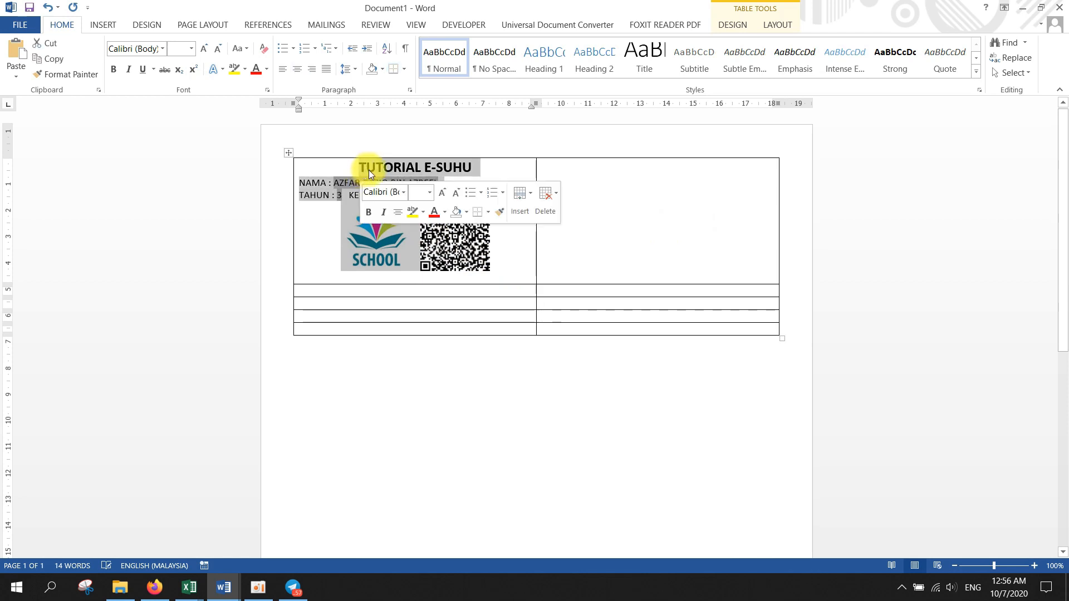
pyautogui.click(607, 167)
pyautogui.hotkey('ctrl', 'v')
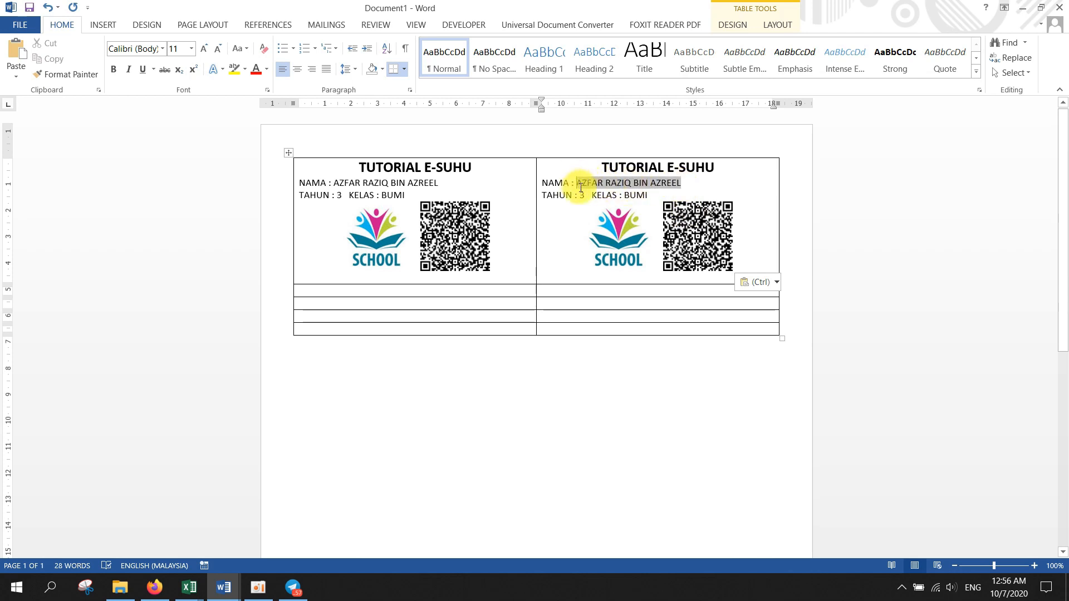
# - Insert a Next Record rule before the nama field in the second card and preview the merge results
pyautogui.click(330, 25)
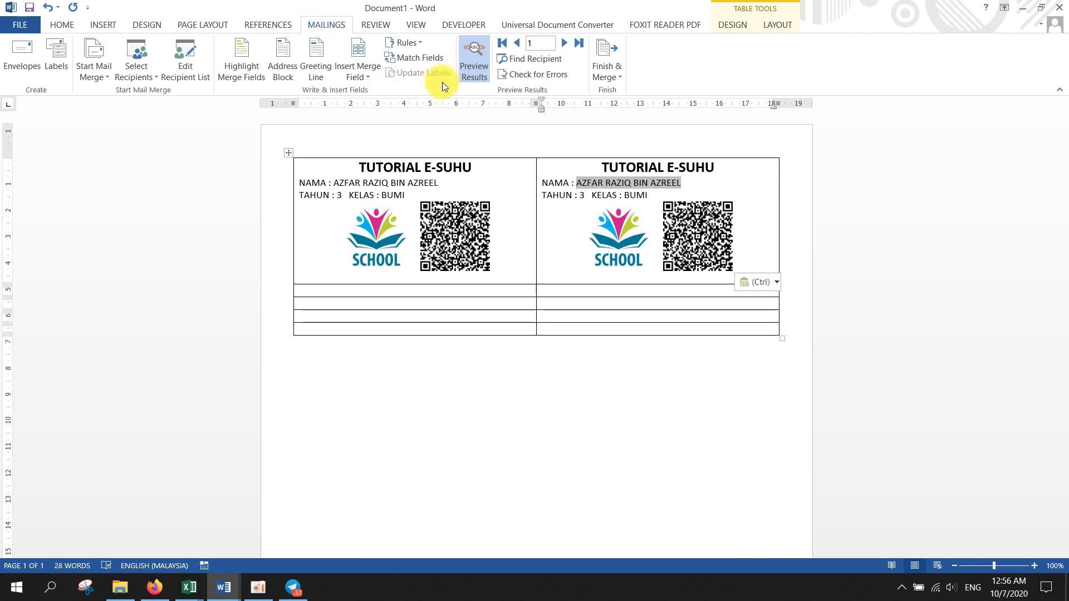
pyautogui.click(472, 77)
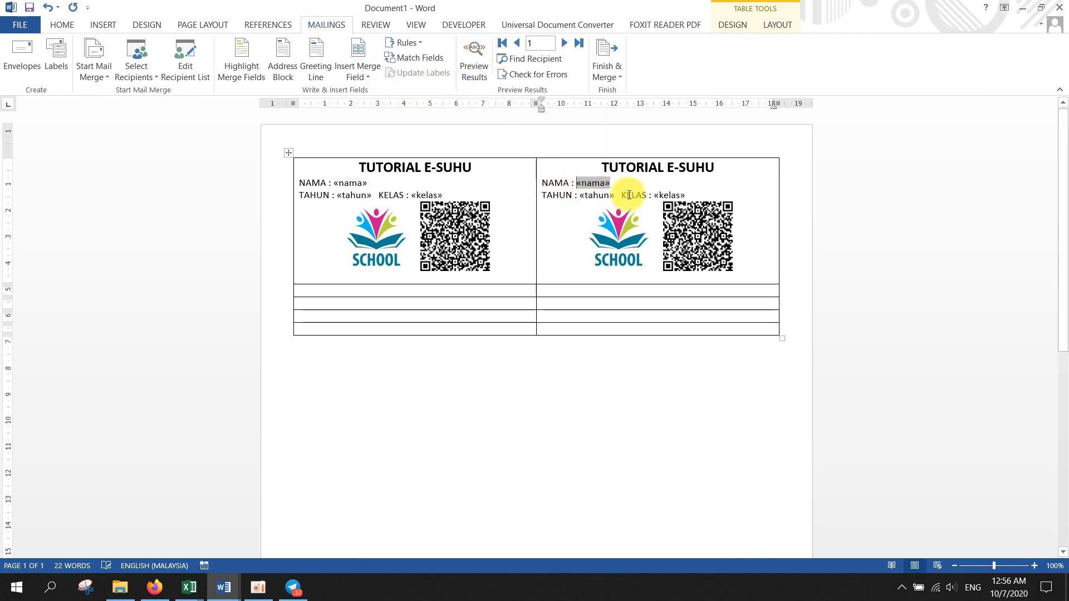
pyautogui.click(405, 43)
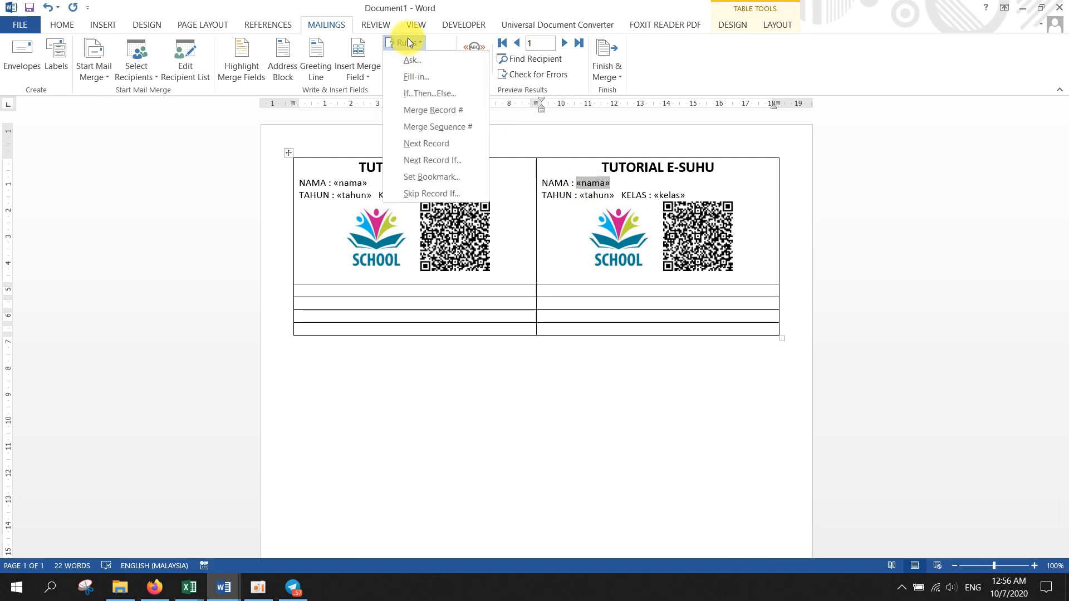
pyautogui.click(438, 146)
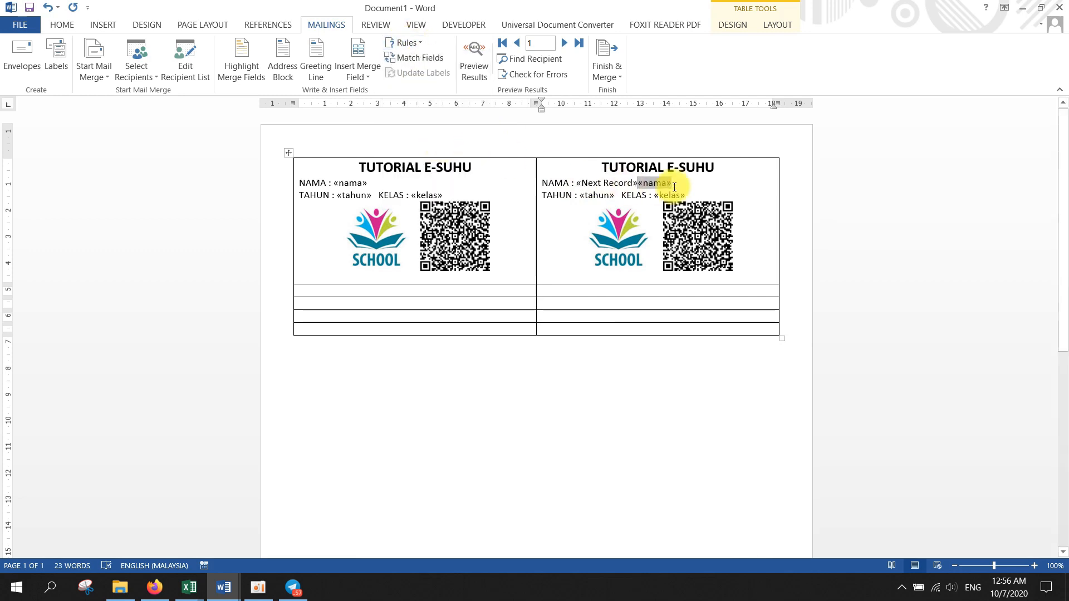
pyautogui.click(470, 68)
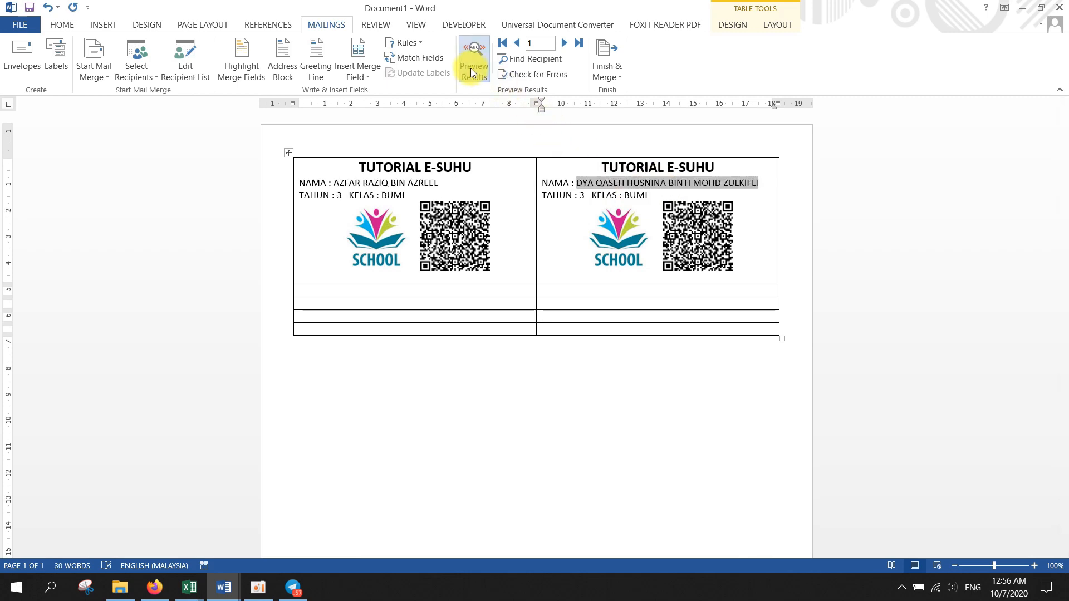
# - Place the Word document beside the workbook, then copy the second card into both cells of the table's second row
pyautogui.moveTo(594, 21); pyautogui.dragTo(3, 91)
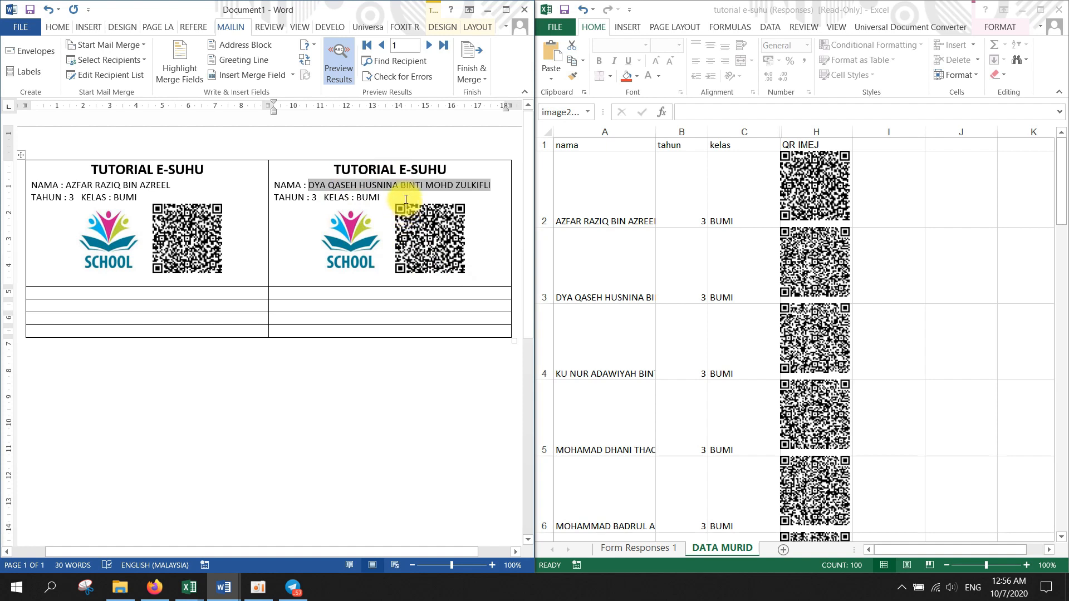
pyautogui.moveTo(488, 271)
pyautogui.mouseDown()
pyautogui.moveTo(358, 239)
pyautogui.moveTo(286, 176)
pyautogui.moveTo(353, 162)
pyautogui.moveTo(334, 162)
pyautogui.moveTo(496, 266)
pyautogui.mouseUp()
pyautogui.hotkey('ctrl', 'c')
pyautogui.rightClick(298, 189)
pyautogui.press('Escape')
pyautogui.rightClick(395, 191)
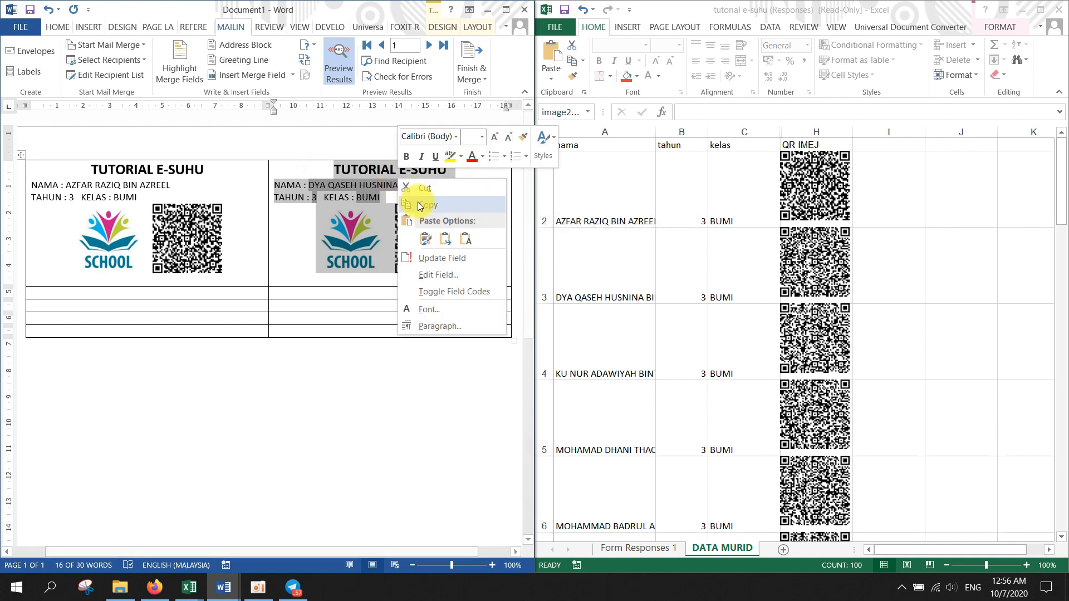
pyautogui.click(428, 243)
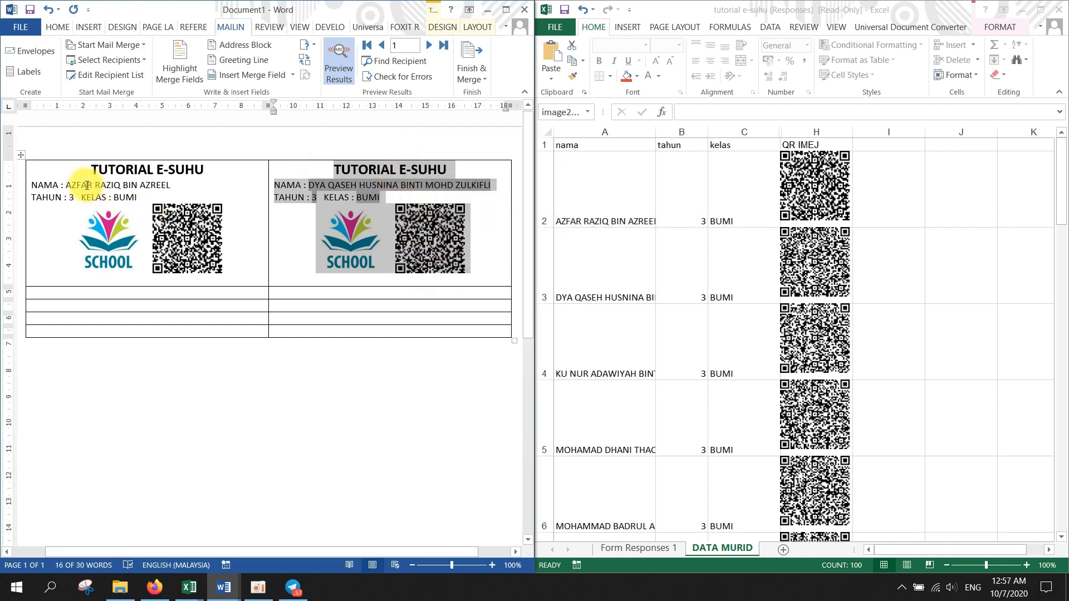
pyautogui.click(244, 293)
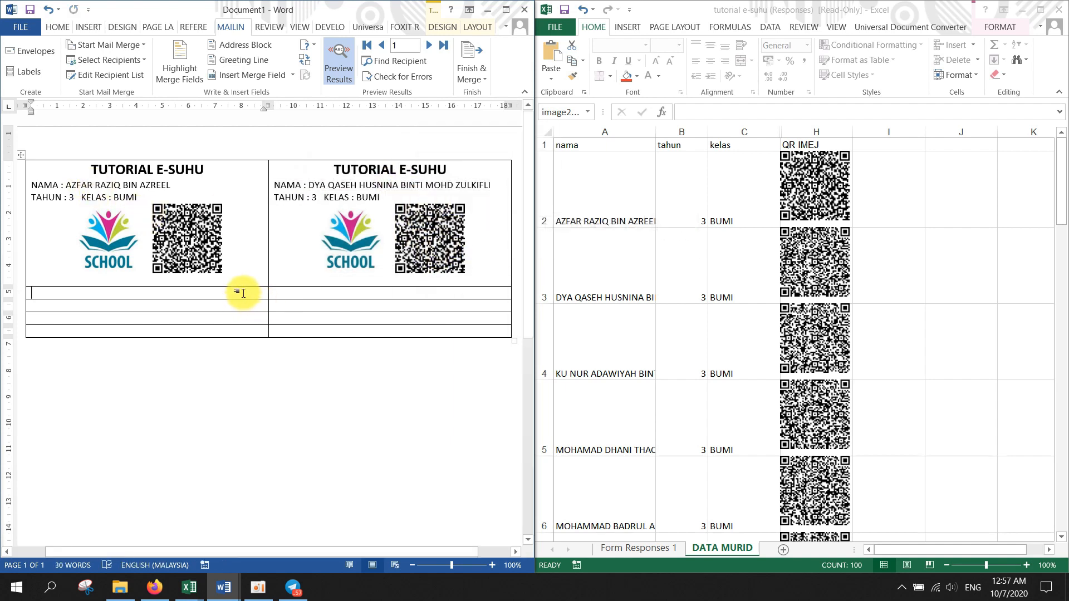
pyautogui.hotkey('ctrl', 'v')
pyautogui.scroll(-3, 251, 329)
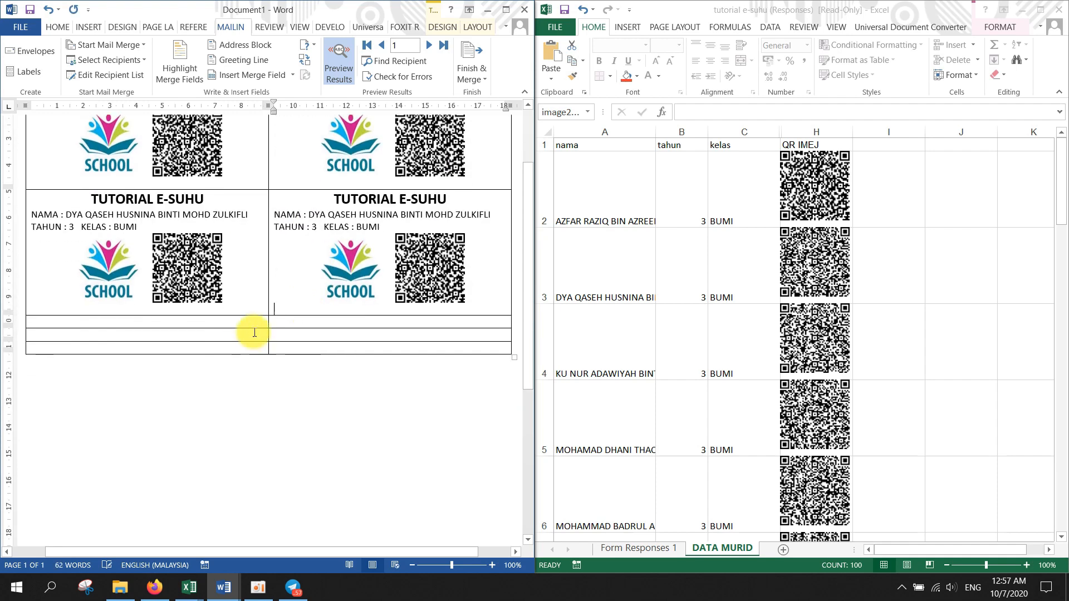
# - Paste the copied card into both cells of the table's third row
pyautogui.hotkey('ctrl', 'v')
pyautogui.hotkey('ctrl', 'z')
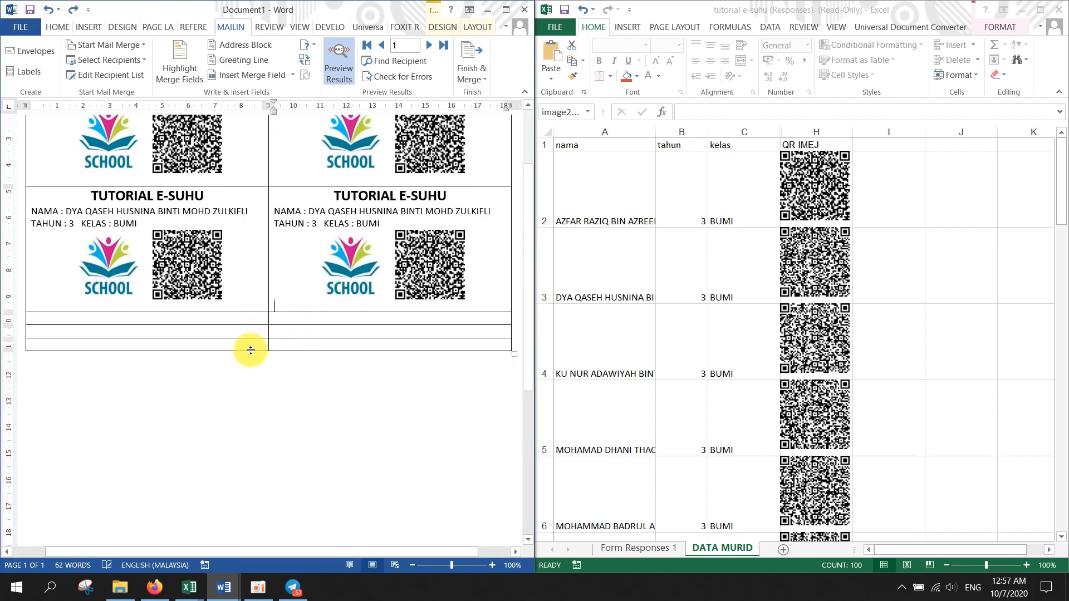
pyautogui.hotkey('ctrl', 'v')
pyautogui.click(314, 337)
pyautogui.hotkey('ctrl', 'v')
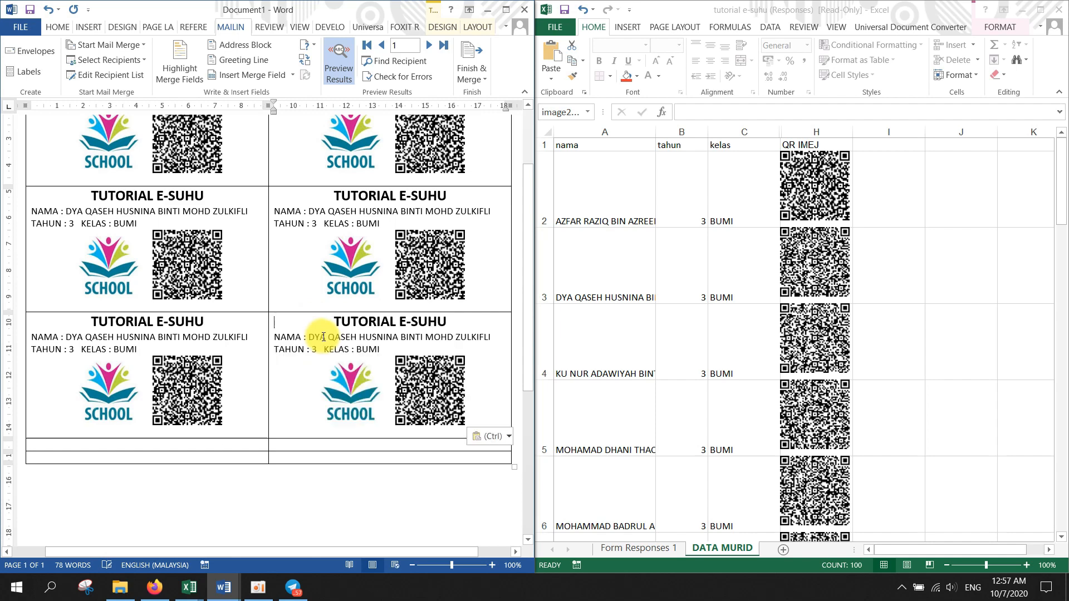
# - Paste the copied card into both cells of the table's fourth row
pyautogui.scroll(-3, 284, 347)
pyautogui.click(238, 378)
pyautogui.hotkey('ctrl', 'v')
pyautogui.click(351, 387)
pyautogui.hotkey('ctrl', 'v')
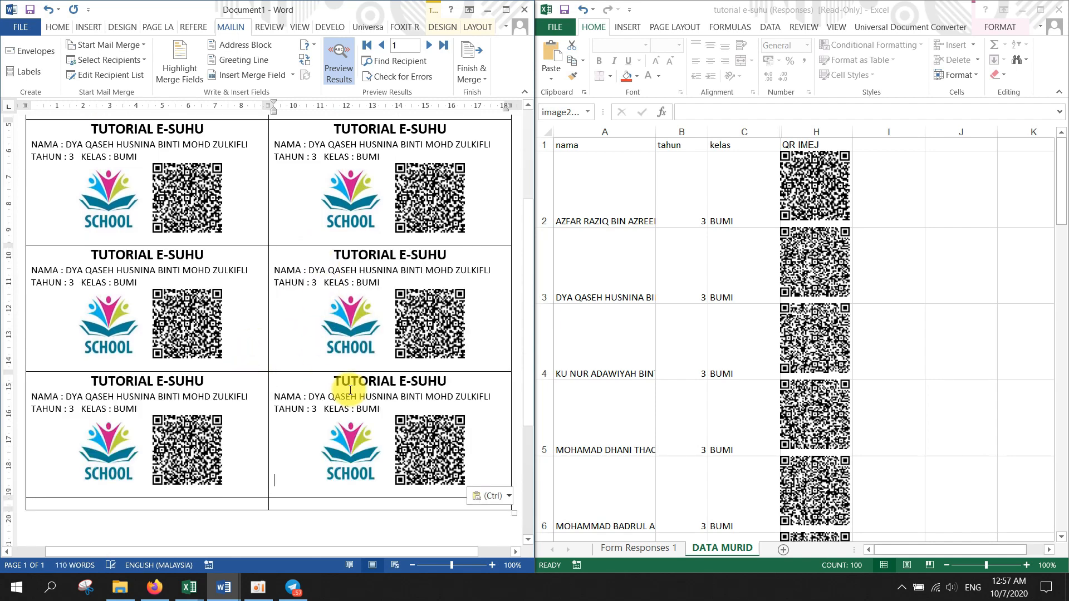
# - Paste the copied card into both cells of the table's fifth row
pyautogui.scroll(-3, 349, 382)
pyautogui.click(234, 405)
pyautogui.hotkey('ctrl', 'v')
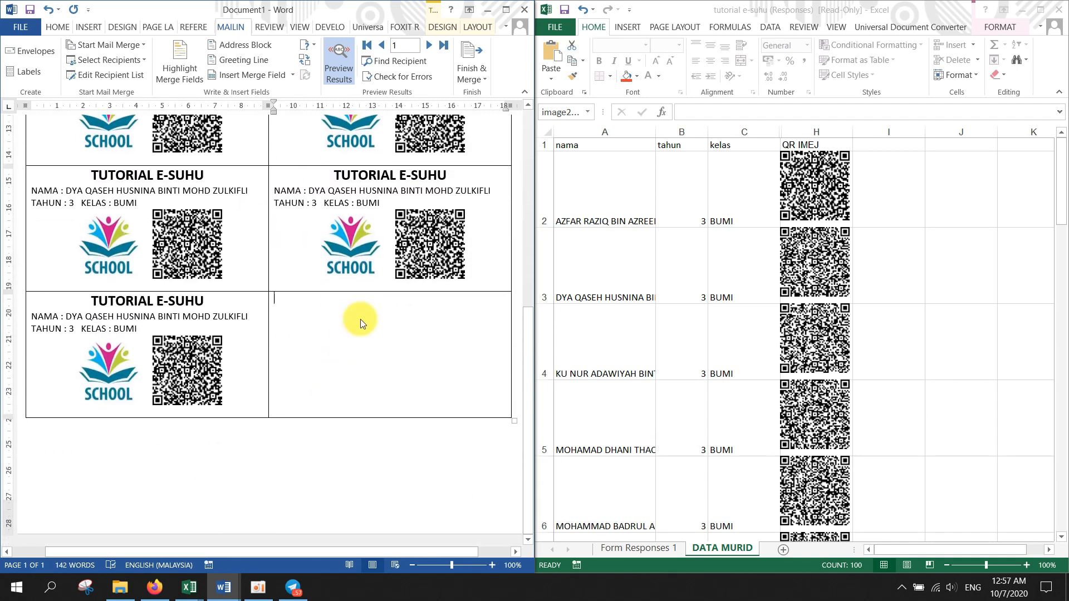
pyautogui.click(358, 323)
pyautogui.hotkey('ctrl', 'v')
pyautogui.scroll(10, 345, 334)
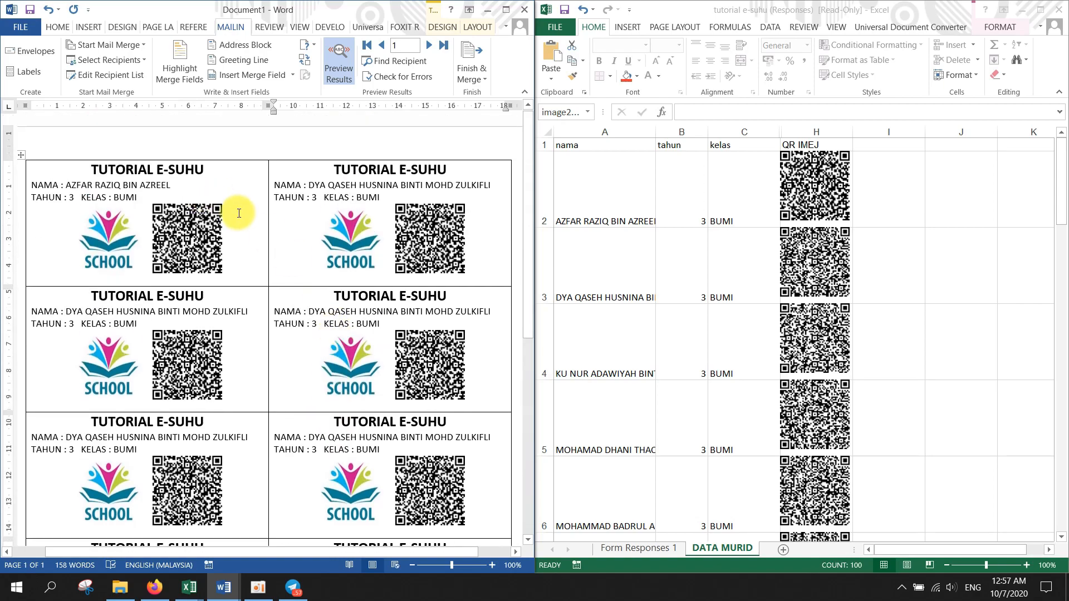
# - Review the filled table, then refresh the merge preview of the student cards
pyautogui.scroll(-6, 215, 257)
pyautogui.scroll(6, 202, 323)
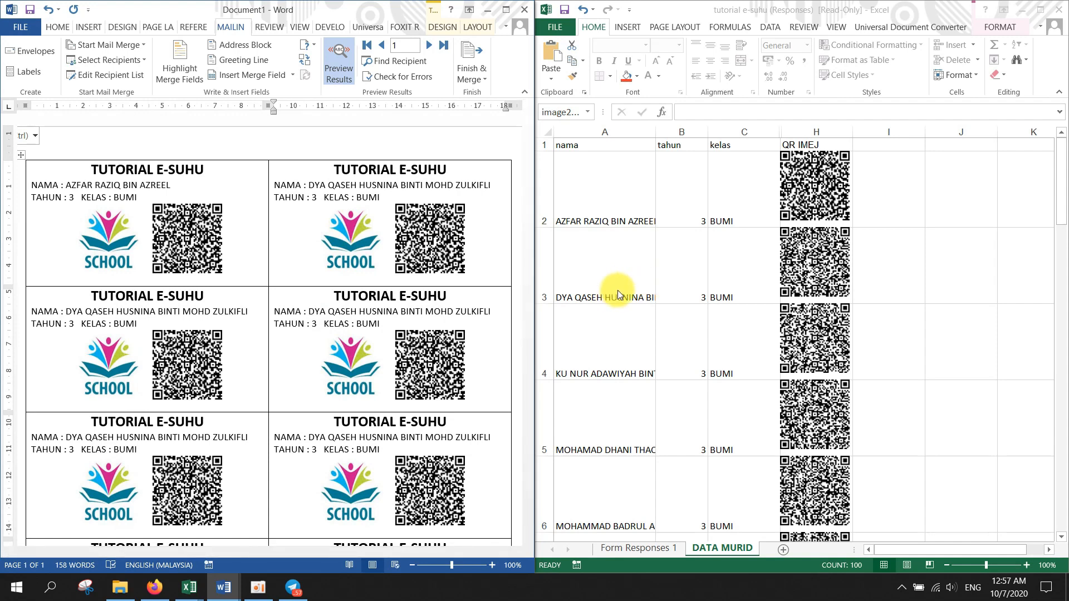
pyautogui.click(144, 309)
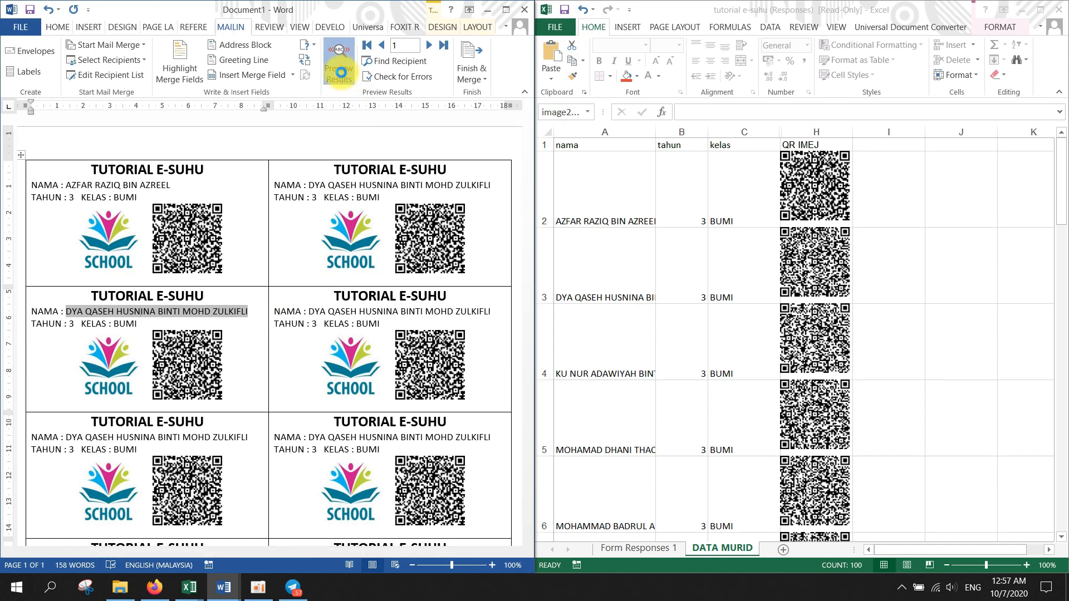
pyautogui.click(339, 71)
pyautogui.click(339, 71)
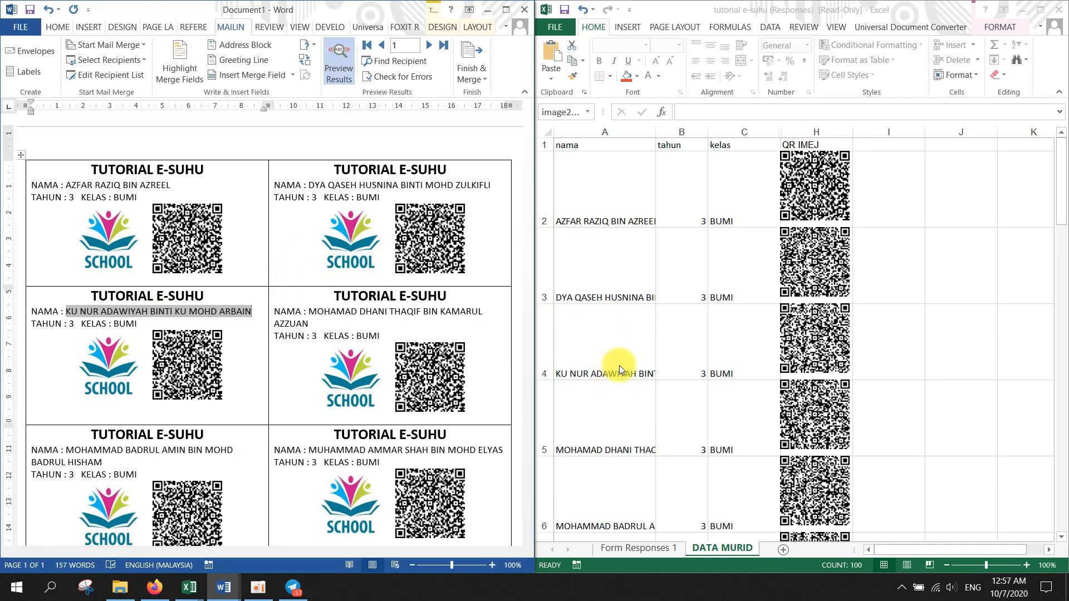
# - Compare the student names and classes on the ten previewed cards with the rows of the DATA MURID sheet
pyautogui.click(362, 324)
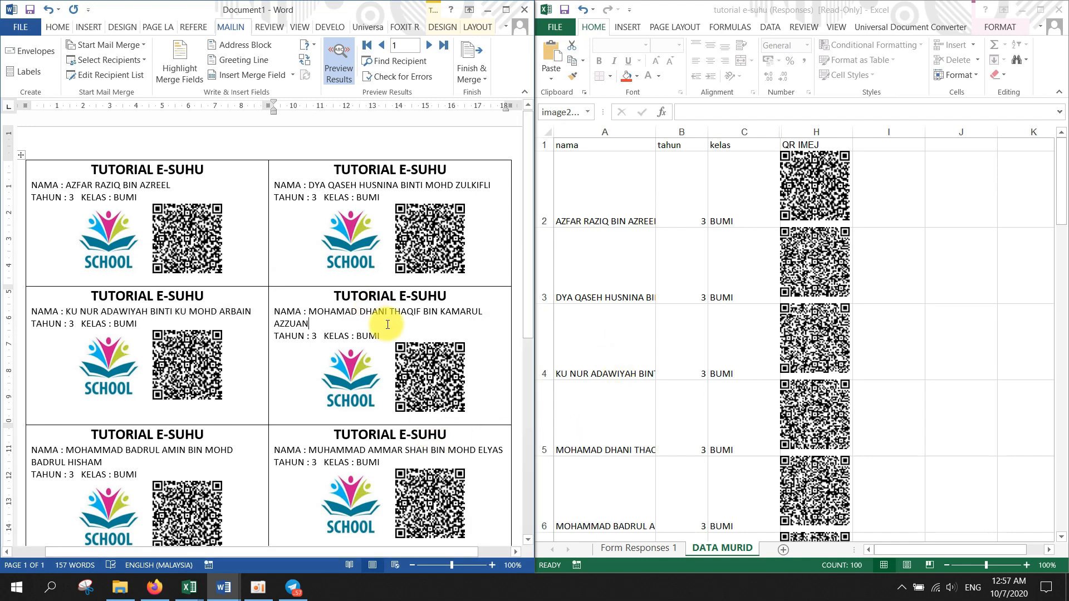
pyautogui.scroll(-3, 396, 331)
pyautogui.scroll(-6, 396, 331)
pyautogui.scroll(-4, 590, 368)
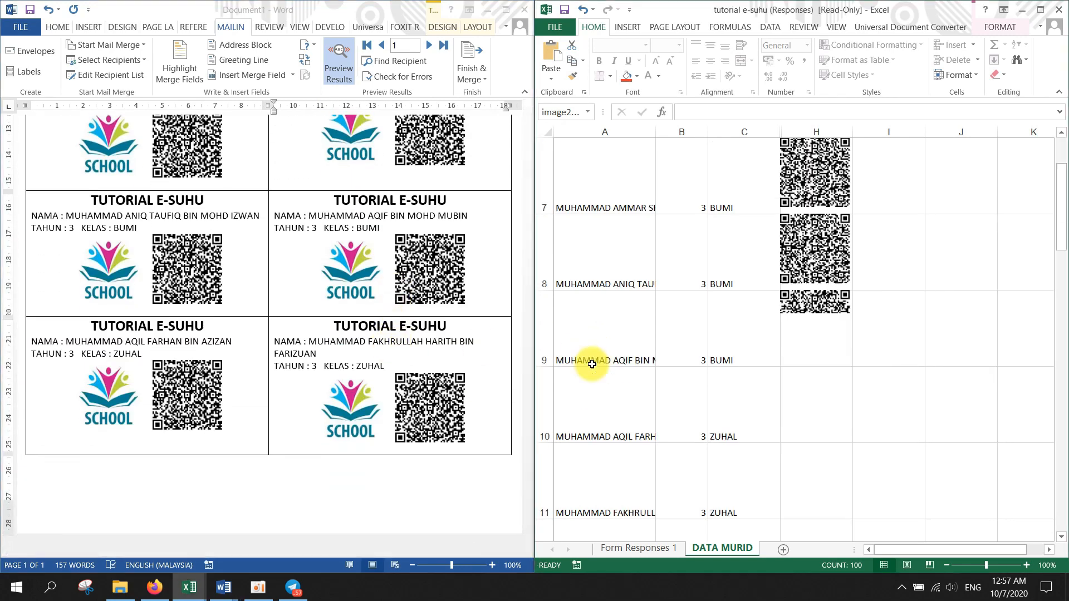
pyautogui.scroll(4, 591, 400)
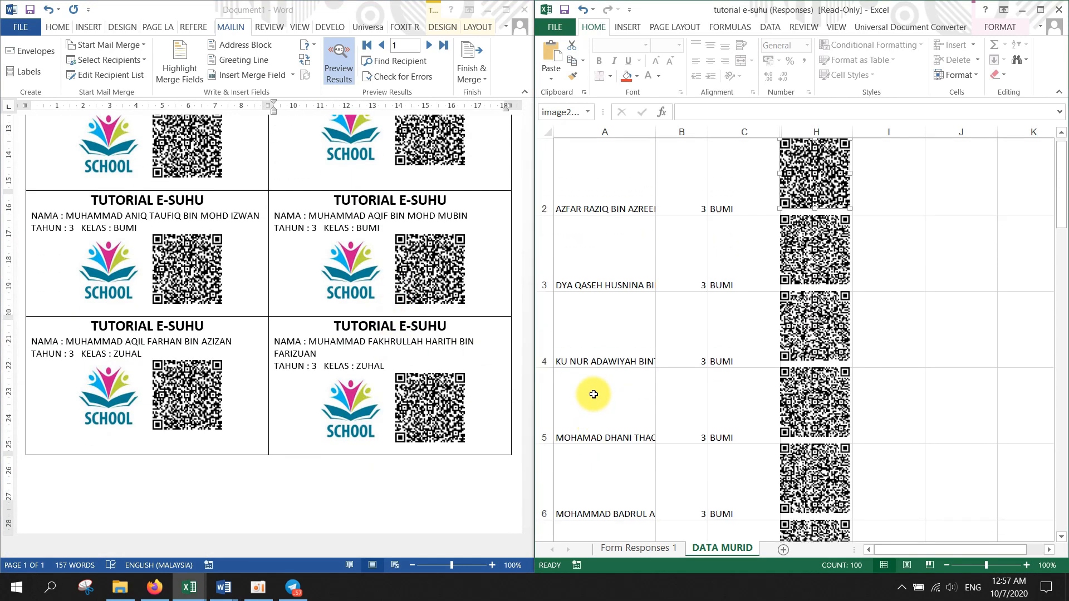
pyautogui.scroll(-2, 594, 394)
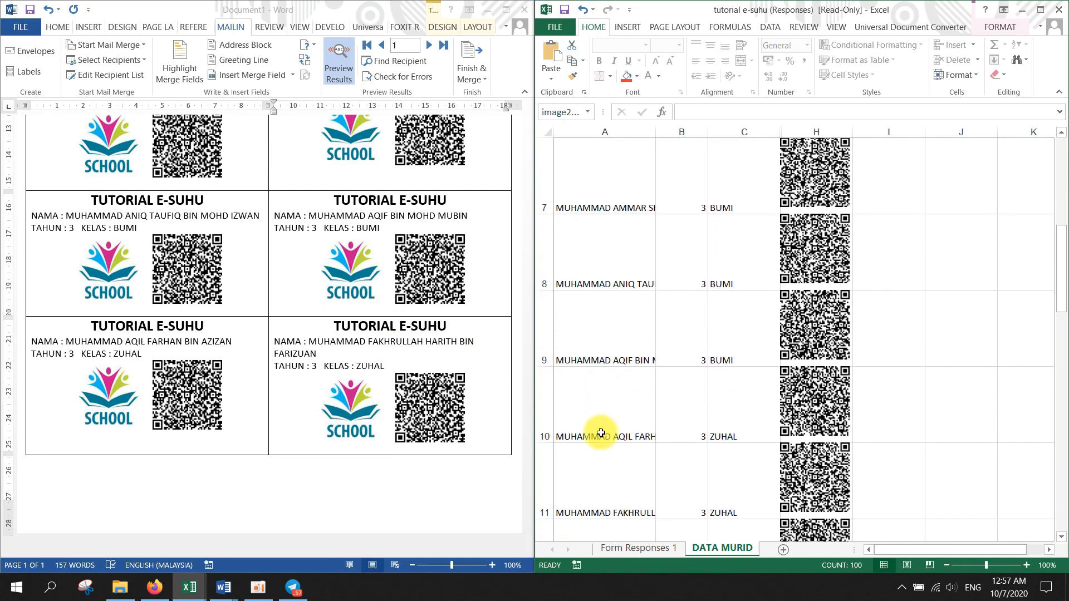
pyautogui.click(572, 506)
pyautogui.scroll(2, 667, 277)
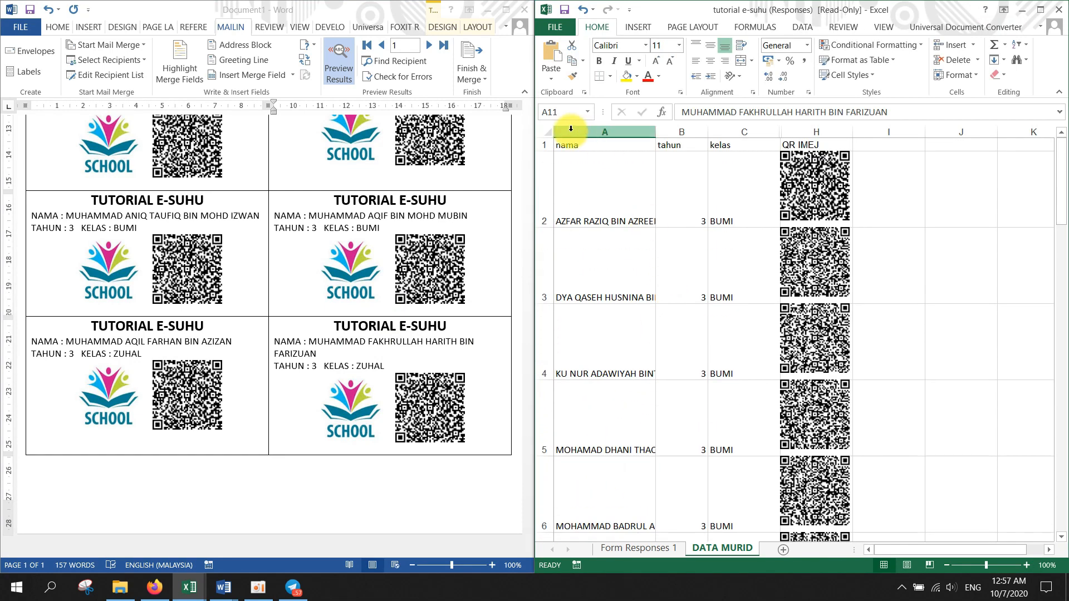
pyautogui.scroll(-4, 622, 241)
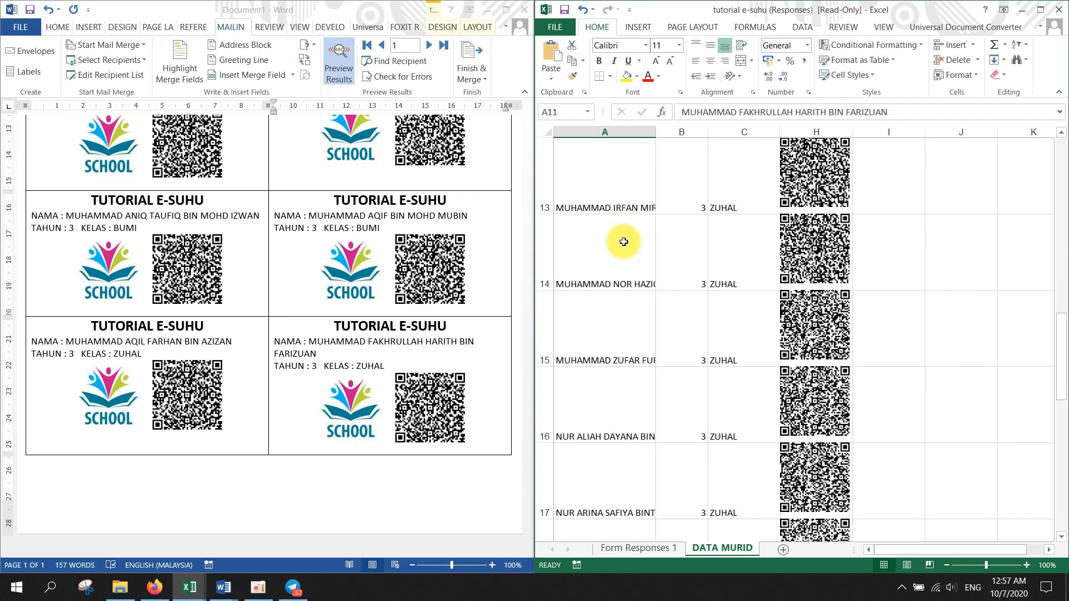
pyautogui.scroll(1, 625, 289)
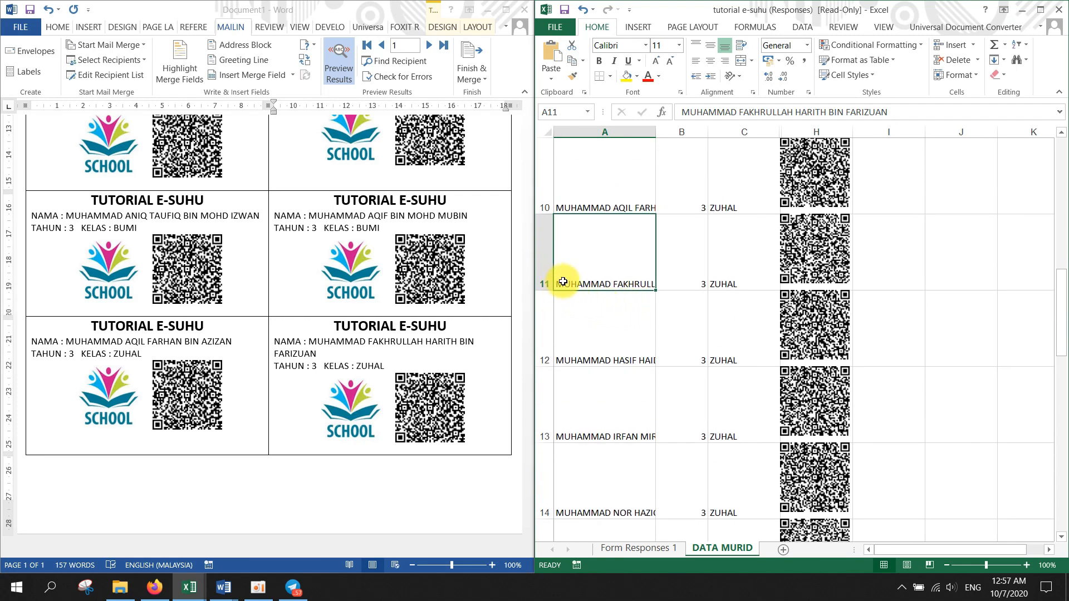
pyautogui.scroll(3, 574, 286)
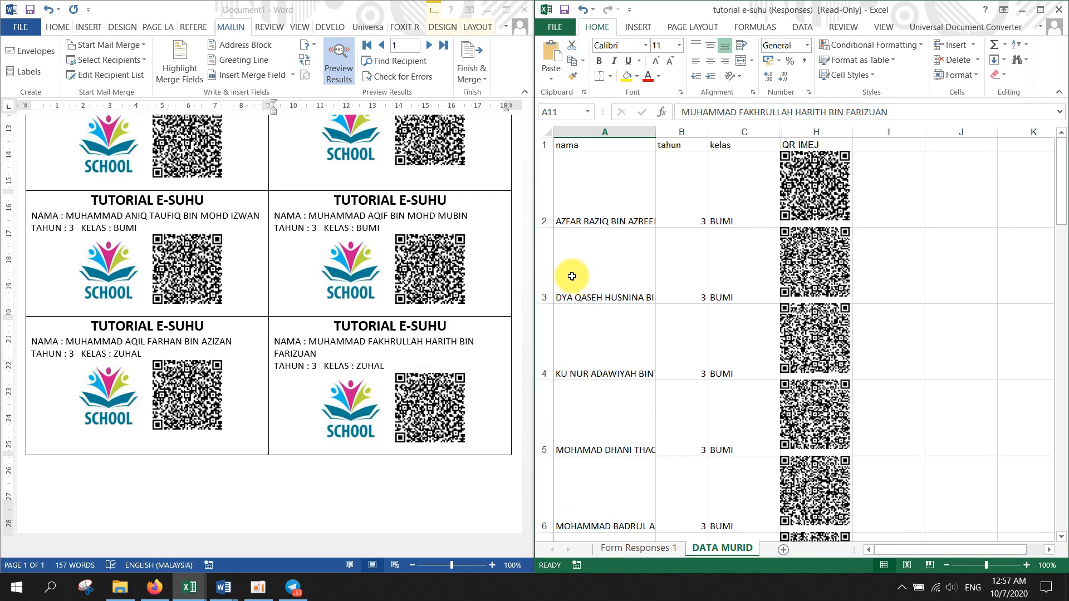
pyautogui.click(286, 255)
pyautogui.scroll(8, 286, 255)
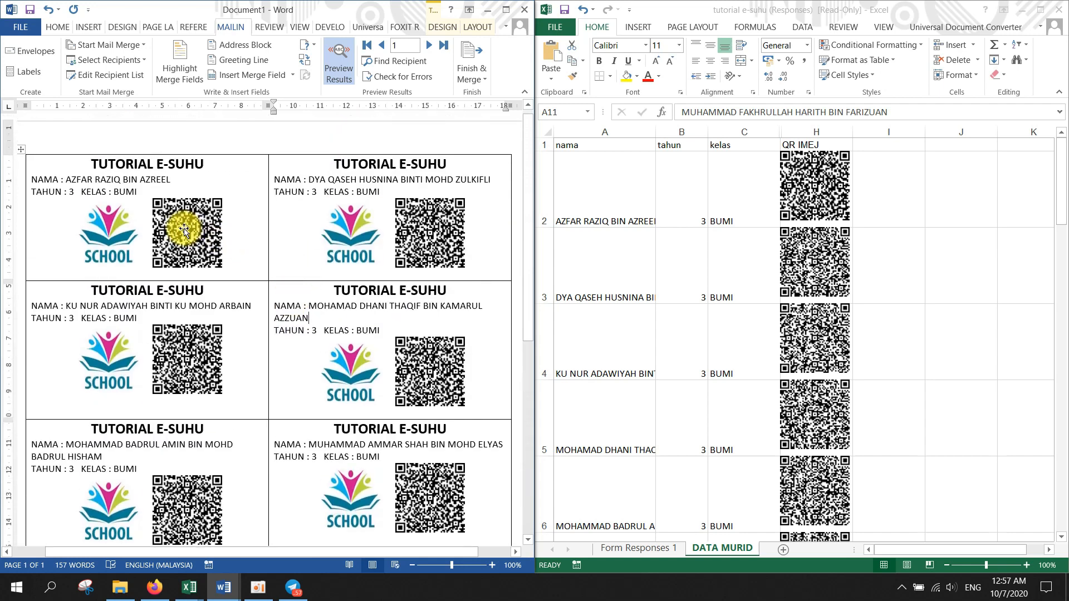
# - Replace the QR image on the first row's second card with the QR image from row 3 of the workbook
pyautogui.click(185, 230)
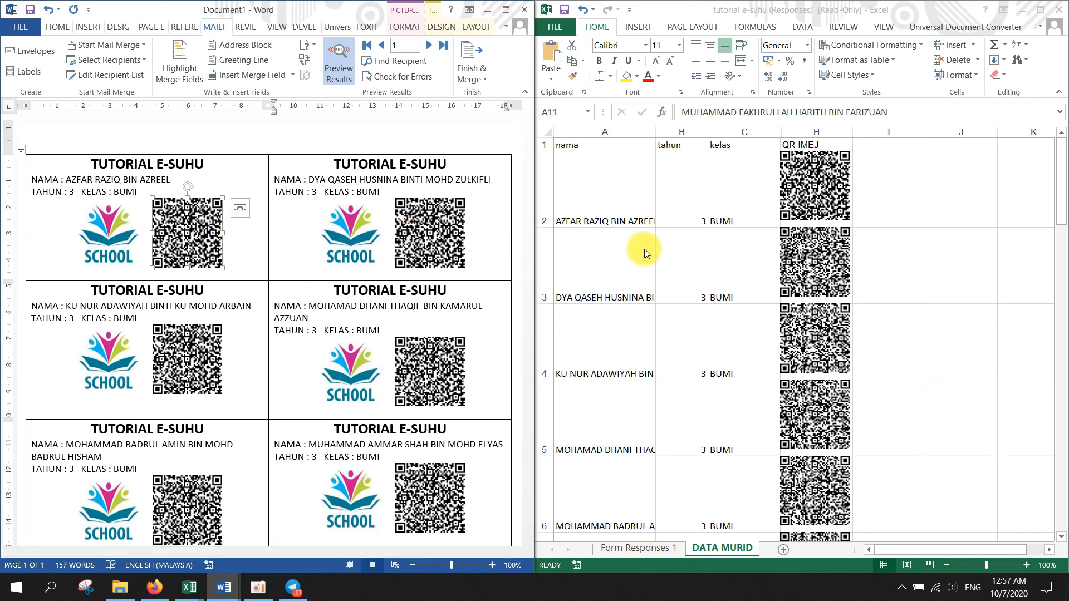
pyautogui.click(823, 261)
pyautogui.click(823, 262)
pyautogui.rightClick(823, 262)
pyautogui.click(849, 284)
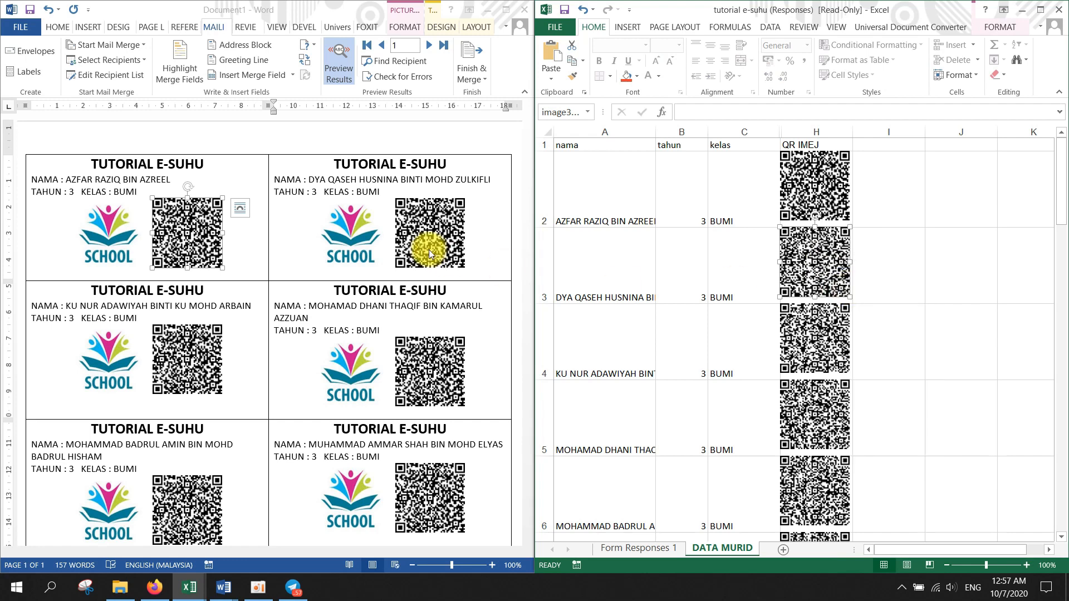
pyautogui.click(425, 238)
pyautogui.click(432, 238)
pyautogui.press('Delete')
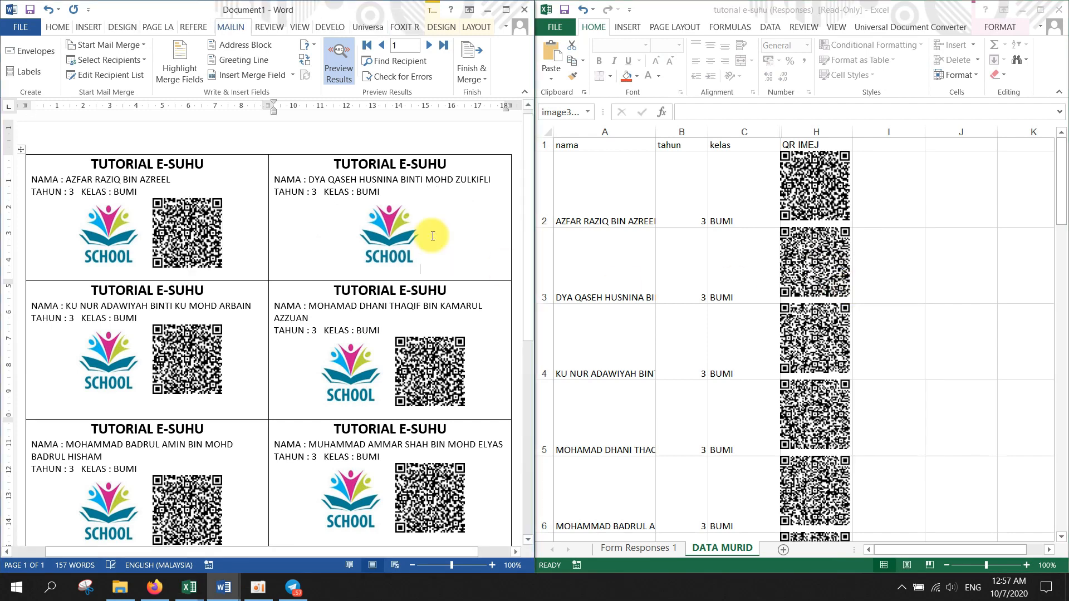
pyautogui.hotkey('ctrl', 'v')
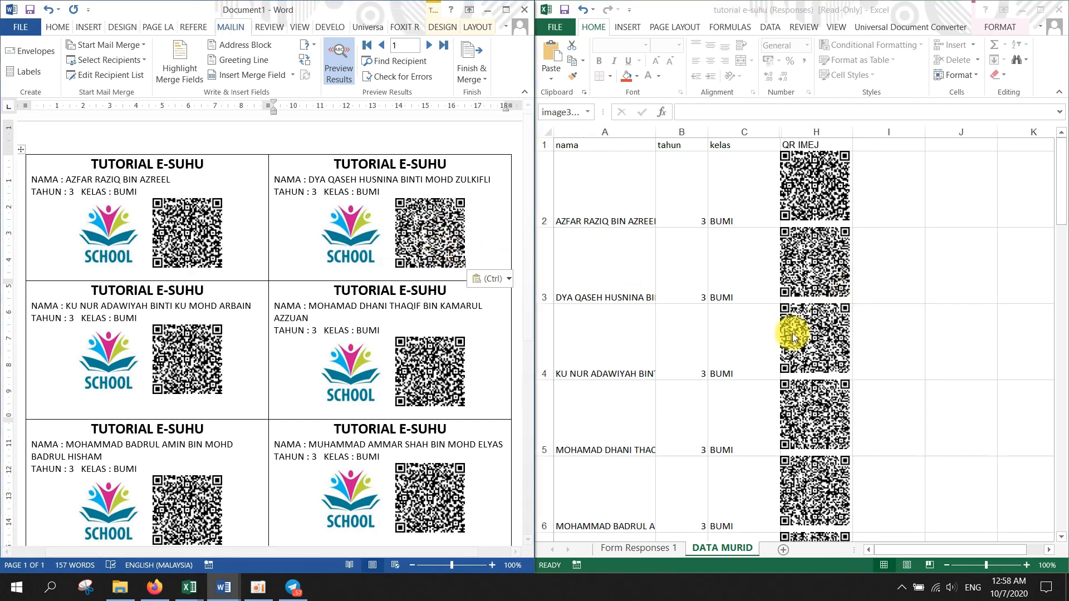
# - Replace the QR image on the second row's first card with the QR image from row 4 of the workbook
pyautogui.click(825, 345)
pyautogui.rightClick(825, 345)
pyautogui.click(850, 363)
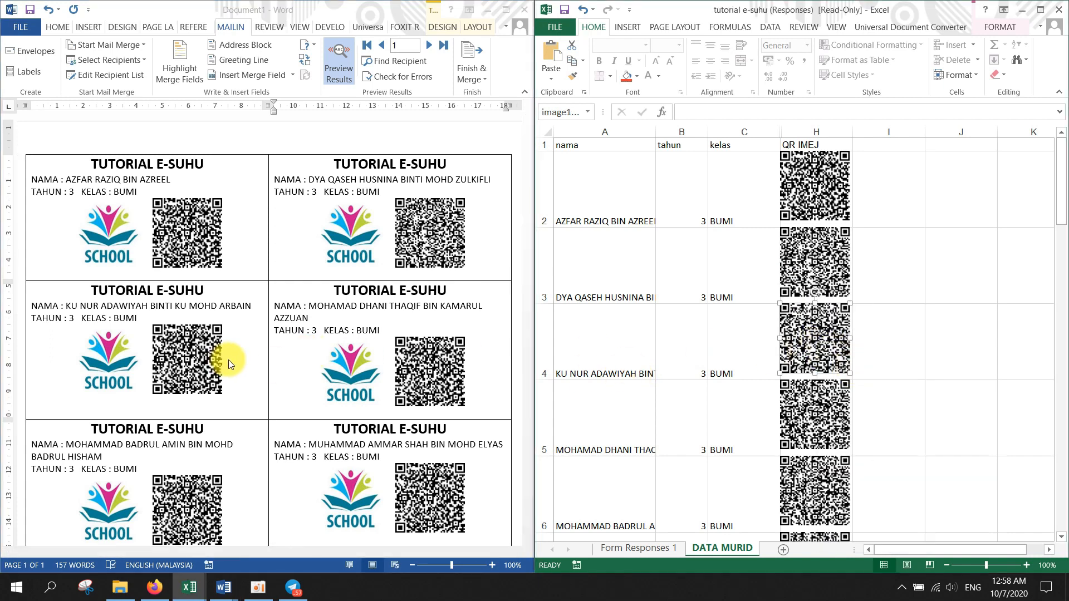
pyautogui.click(213, 360)
pyautogui.press('Delete')
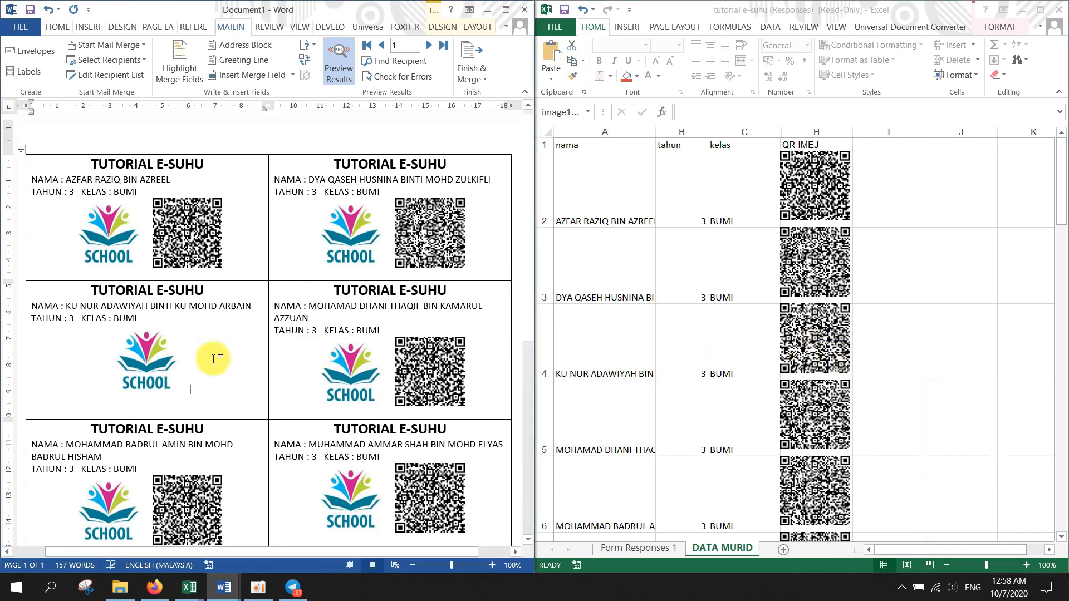
pyautogui.hotkey('ctrl', 'v')
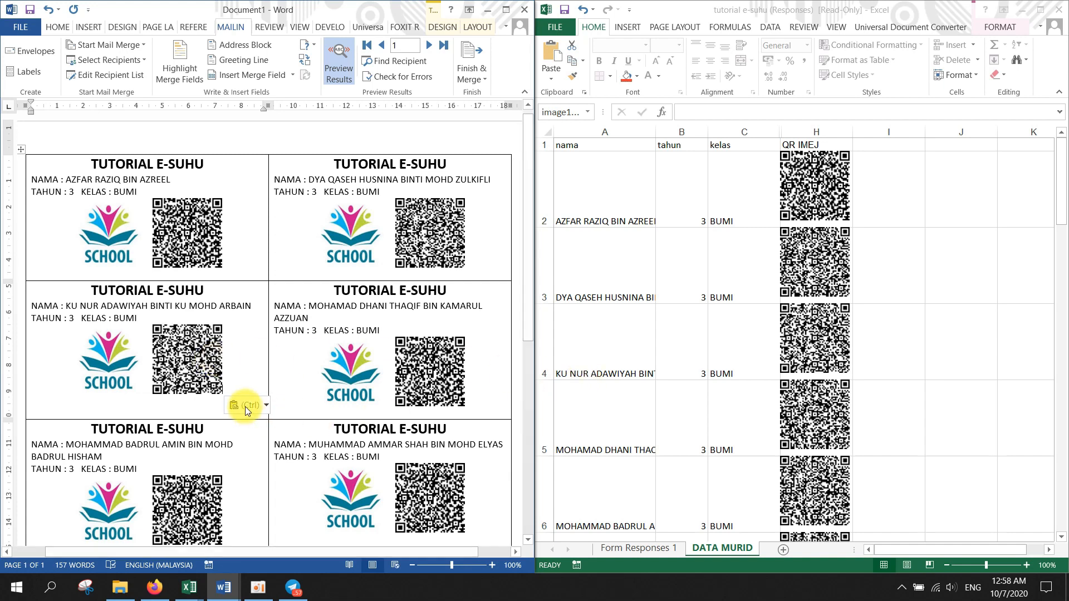
# - Replace the QR image on the second row's second card with the QR image from row 5 of the workbook
pyautogui.rightClick(818, 418)
pyautogui.click(438, 366)
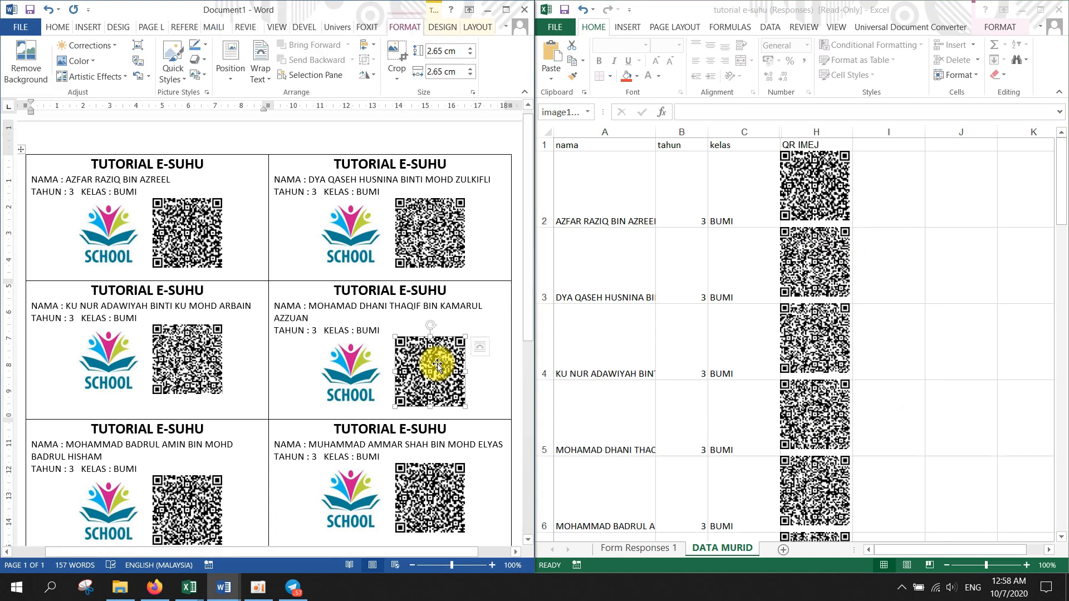
pyautogui.hotkey('ctrl', 'v')
pyautogui.scroll(-3, 223, 411)
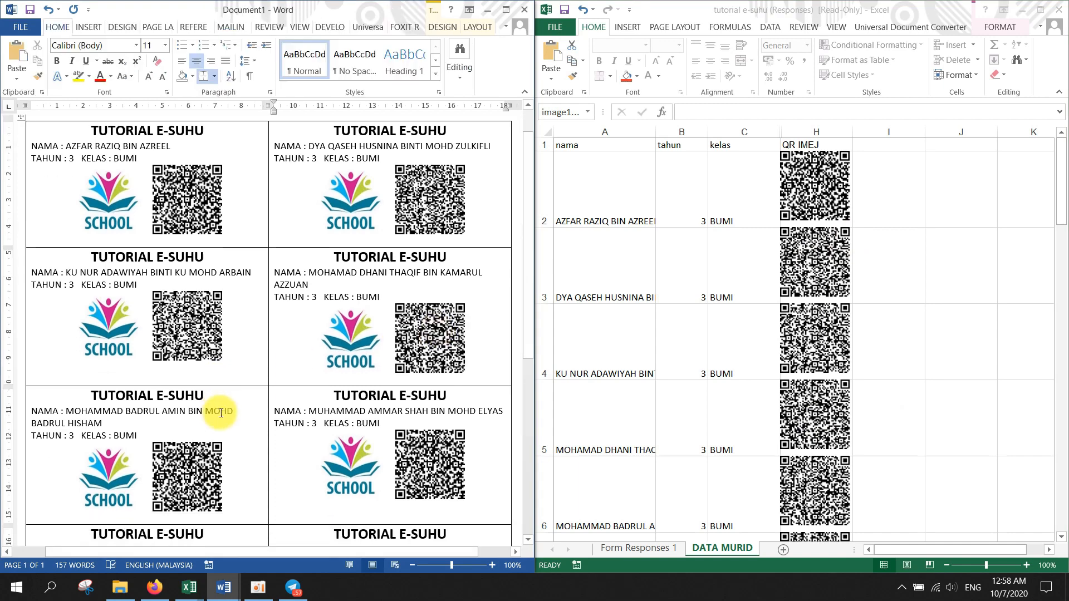
# - Replace the QR image on the third row's first card with the QR image from row 6 of the workbook
pyautogui.click(781, 428)
pyautogui.scroll(-2, 795, 478)
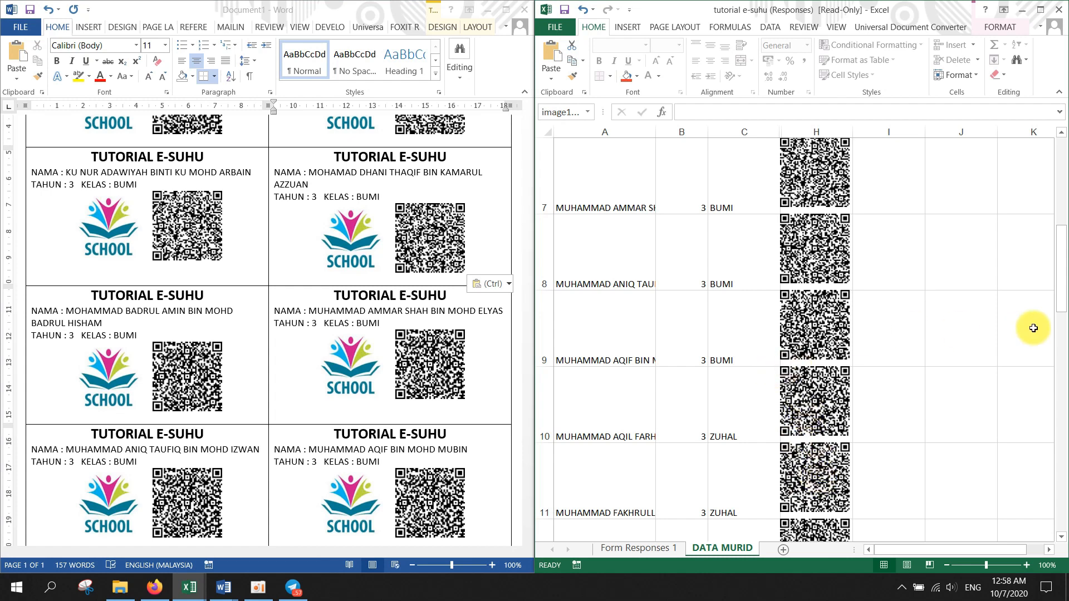
pyautogui.moveTo(1063, 296); pyautogui.dragTo(1061, 267)
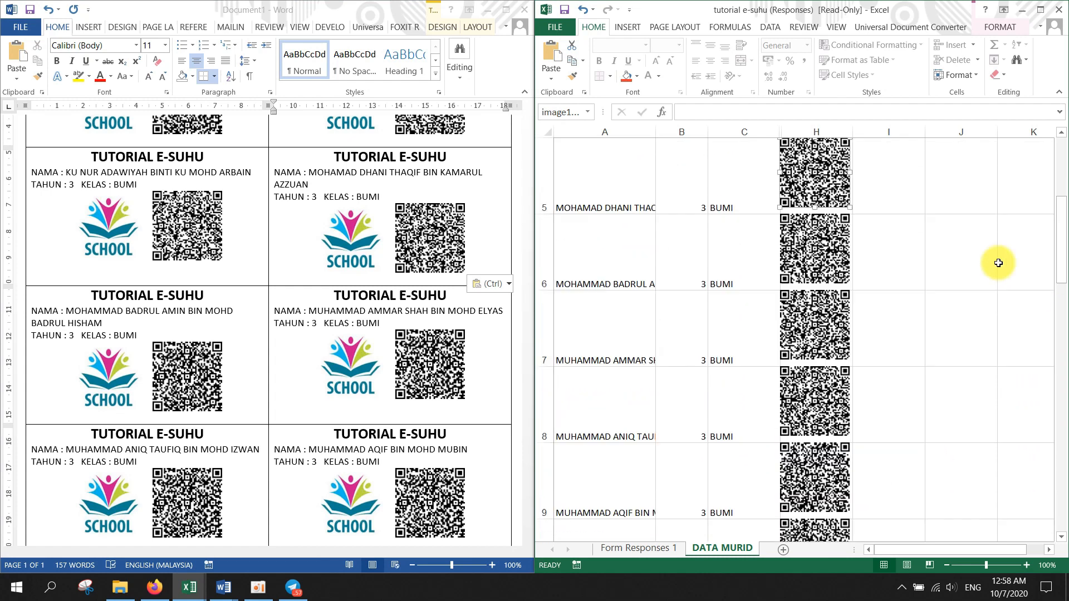
pyautogui.rightClick(811, 267)
pyautogui.click(804, 246)
pyautogui.rightClick(819, 240)
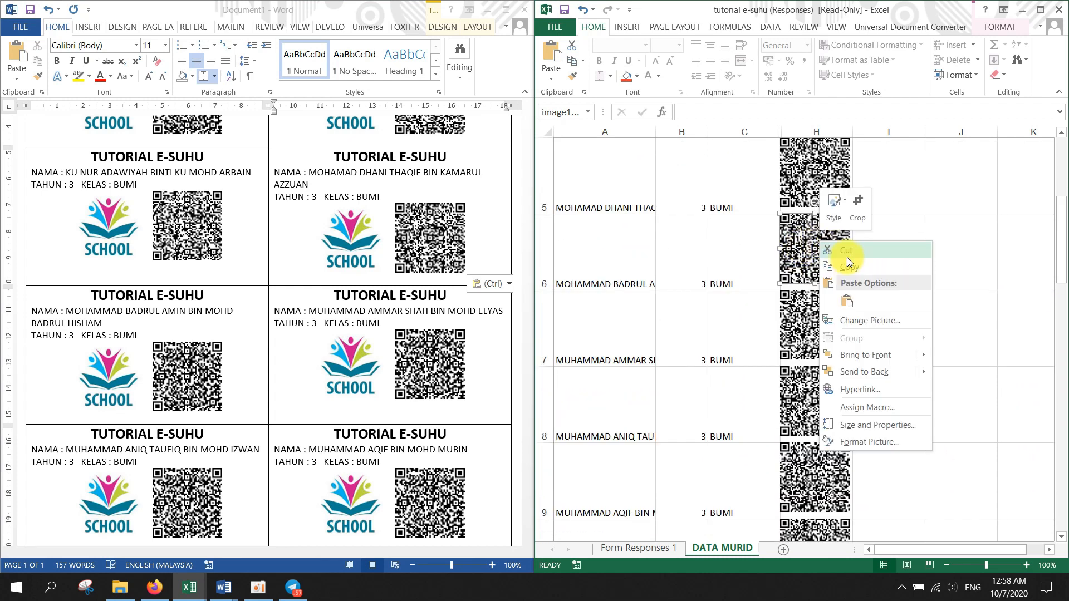
pyautogui.click(847, 266)
pyautogui.click(202, 373)
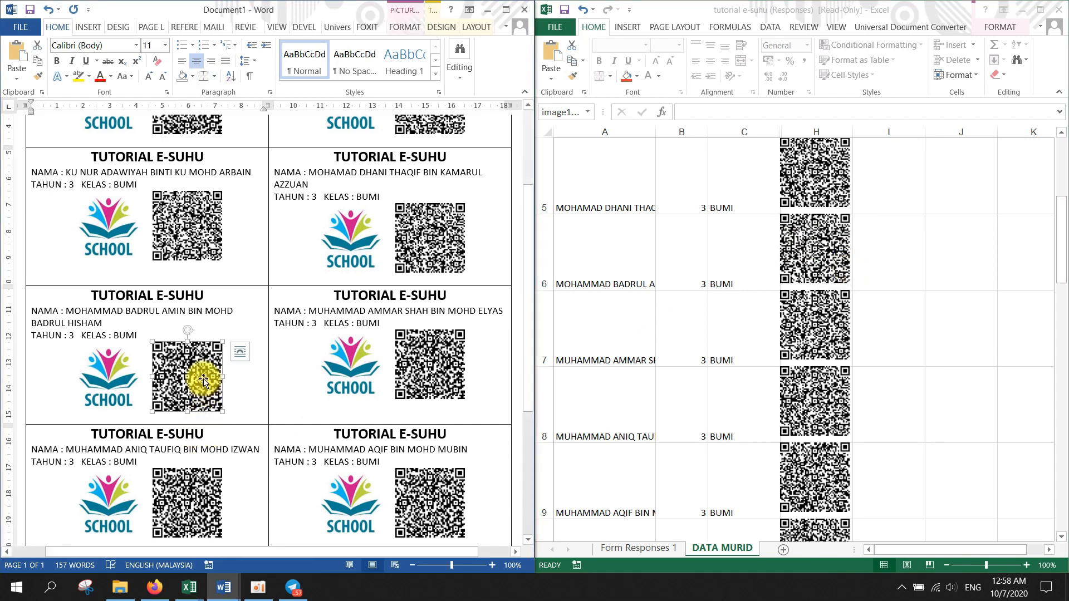
pyautogui.press('Delete')
pyautogui.hotkey('ctrl', 'v')
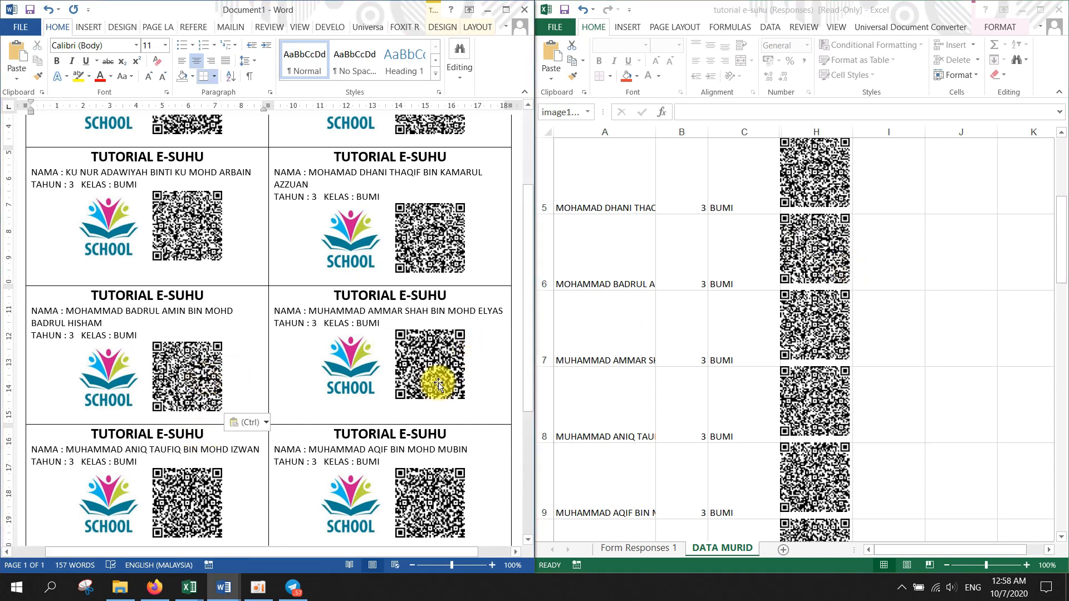
# - Replace the QR image on the third row's second card with the QR image from row 7 of the workbook
pyautogui.click(805, 329)
pyautogui.click(806, 326)
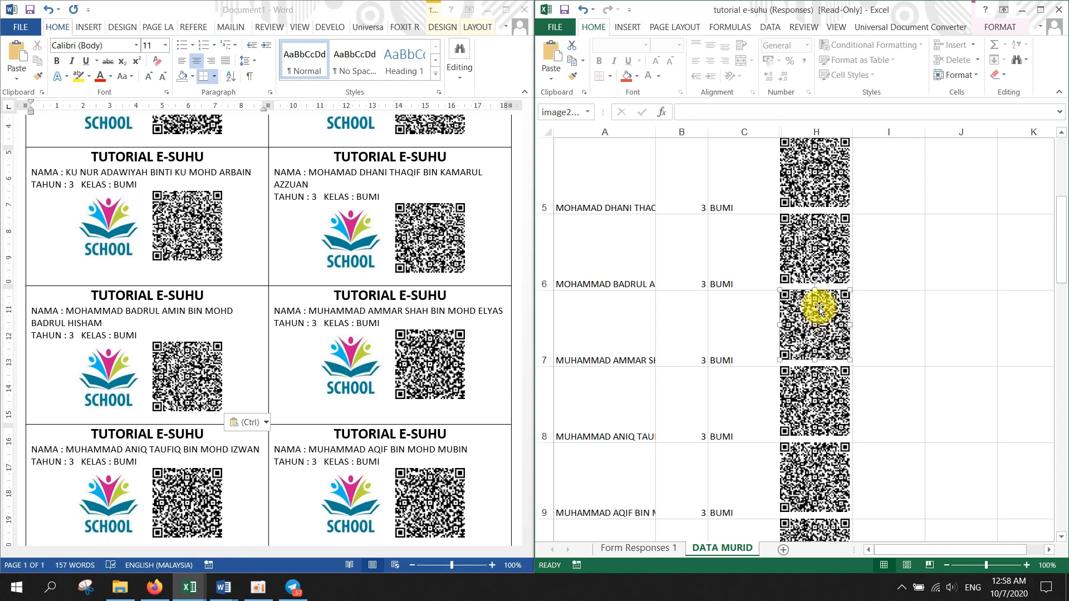
pyautogui.rightClick(824, 306)
pyautogui.click(843, 330)
pyautogui.click(440, 368)
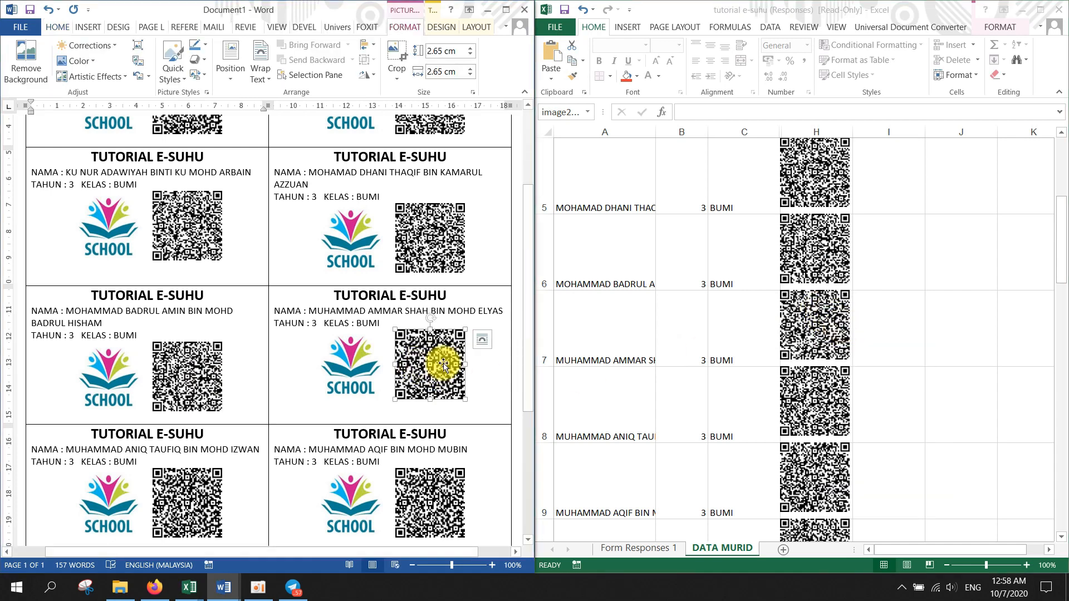
pyautogui.press('Delete')
pyautogui.hotkey('ctrl', 'v')
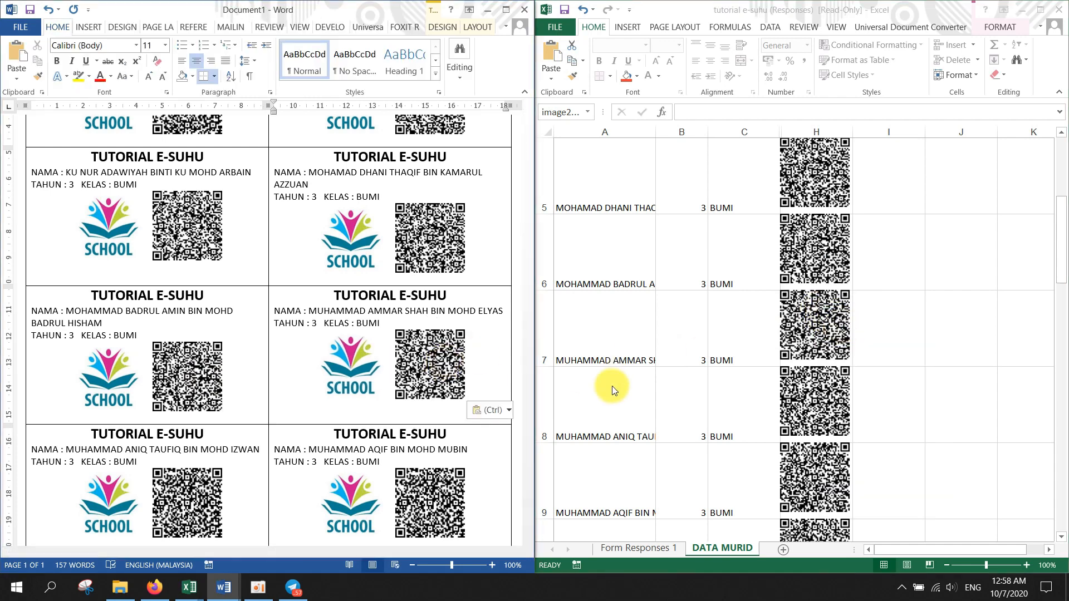
# - Replace the QR image on the fourth row's first card with the QR image from row 8 of the workbook
pyautogui.click(613, 386)
pyautogui.click(374, 405)
pyautogui.scroll(-4, 374, 405)
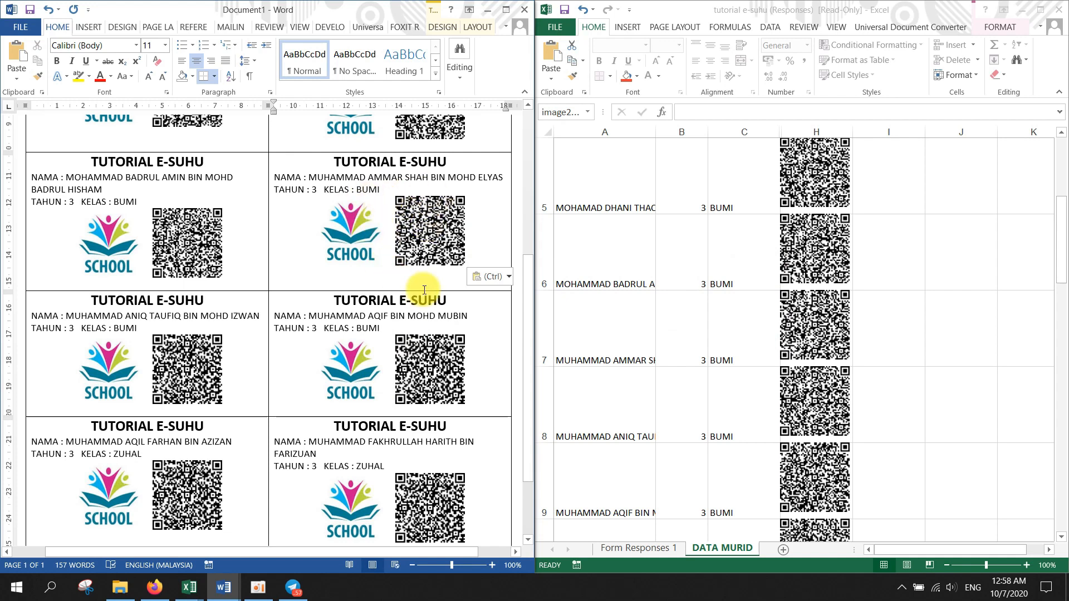
pyautogui.rightClick(837, 400)
pyautogui.click(883, 214)
pyautogui.click(189, 368)
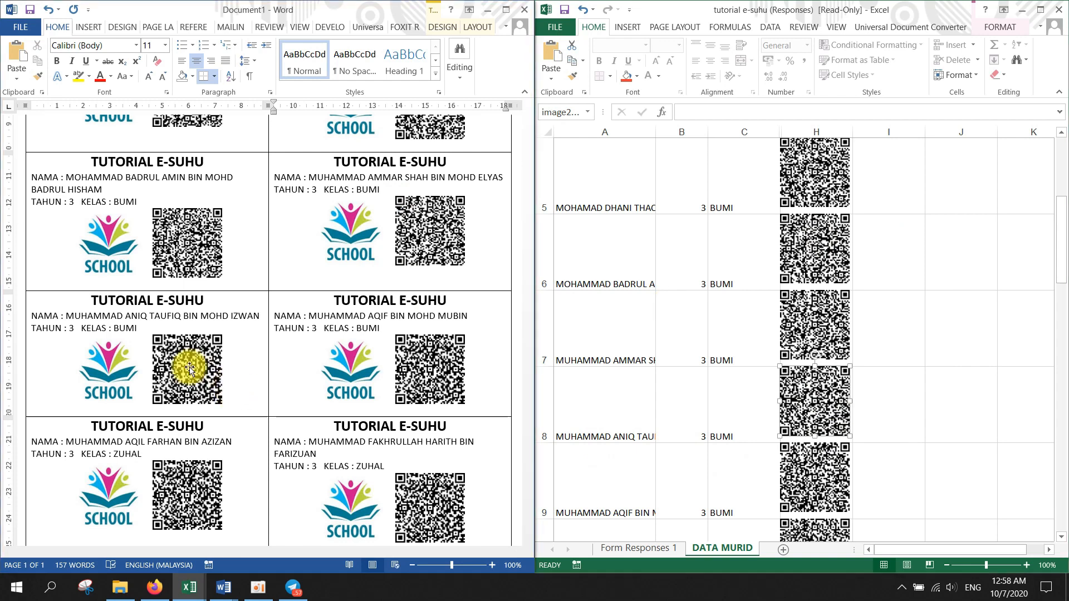
pyautogui.hotkey('ctrl', 'v')
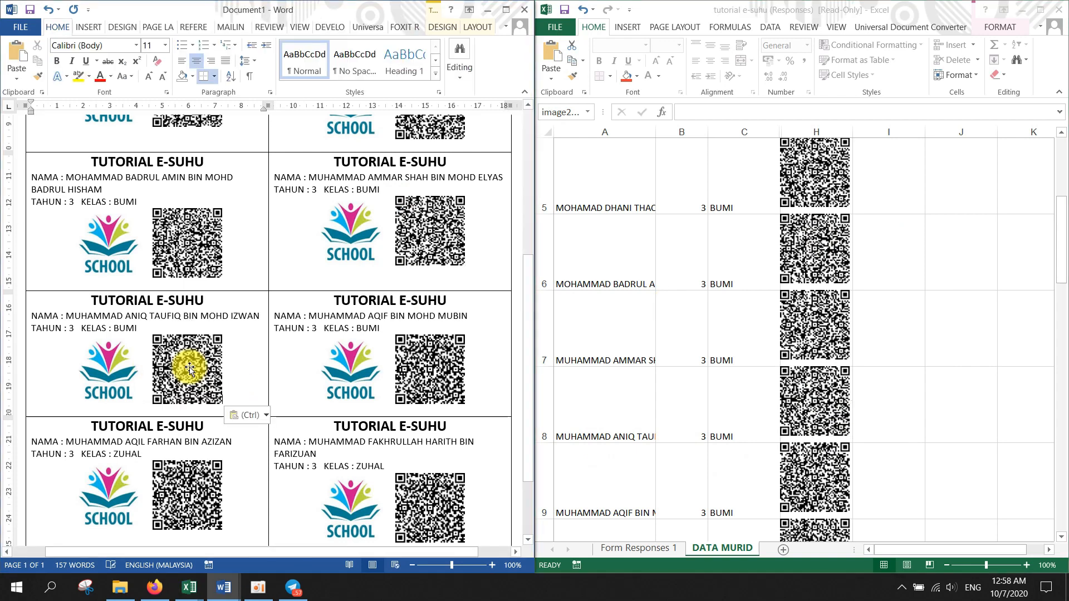
# - Replace the QR image on the fourth row's second card with the QR image from row 9 of the workbook
pyautogui.click(716, 447)
pyautogui.scroll(-1, 734, 453)
pyautogui.scroll(-1, 735, 453)
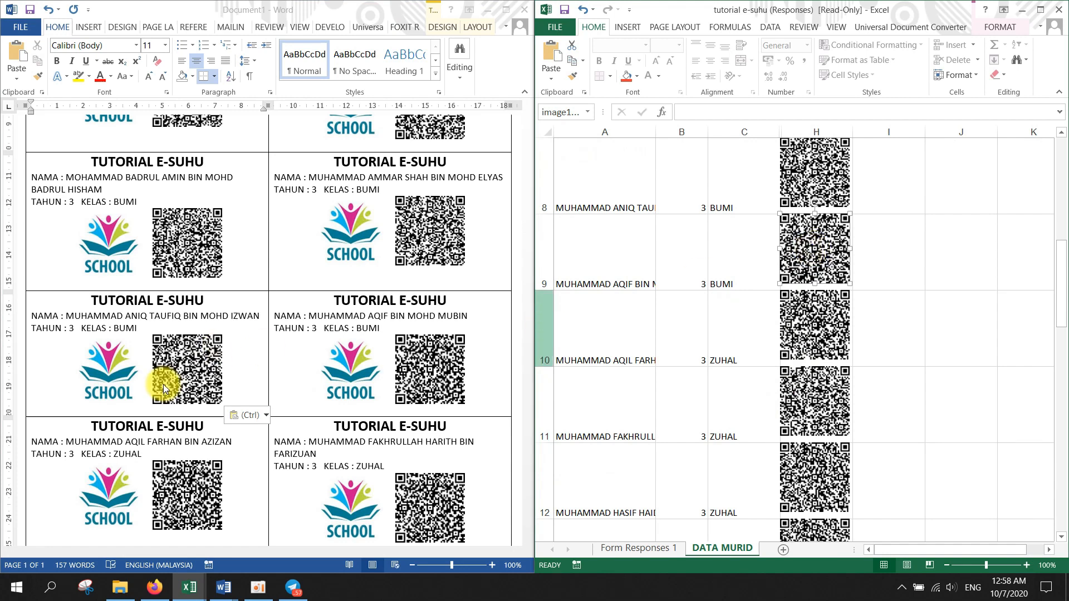
pyautogui.rightClick(817, 240)
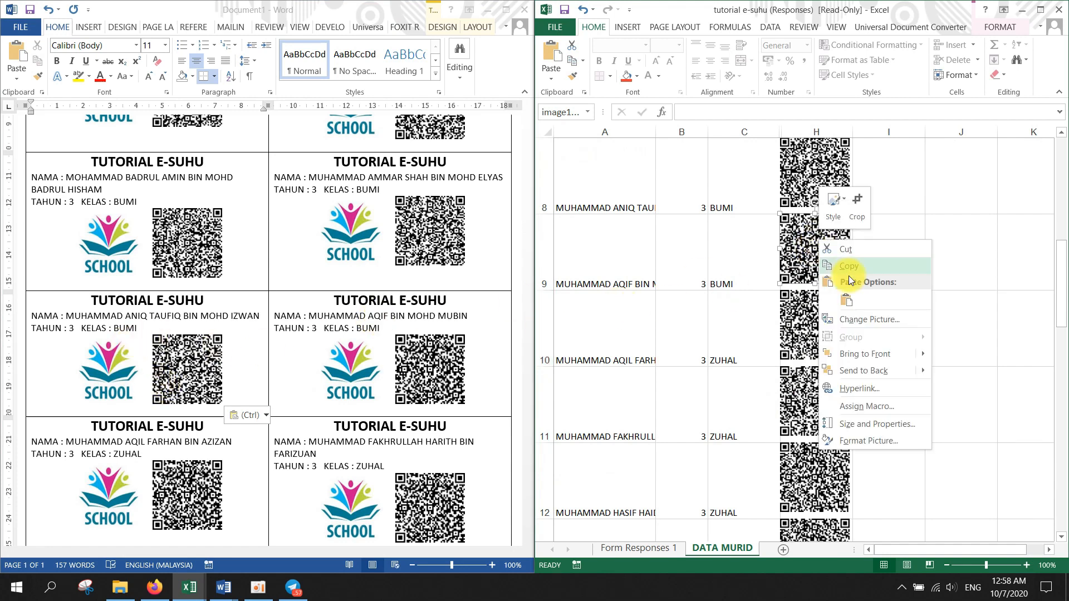
pyautogui.click(855, 268)
pyautogui.click(441, 369)
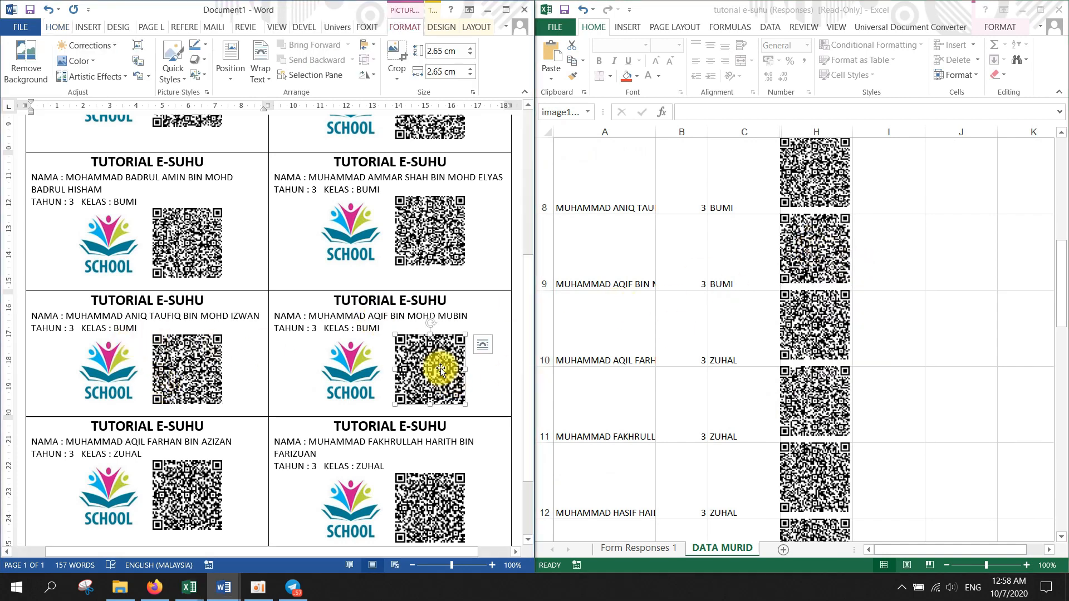
pyautogui.hotkey('ctrl', 'v')
# - Replace the QR image on the fifth row's first card with the QR image from row 10 of the workbook
pyautogui.scroll(-2, 442, 356)
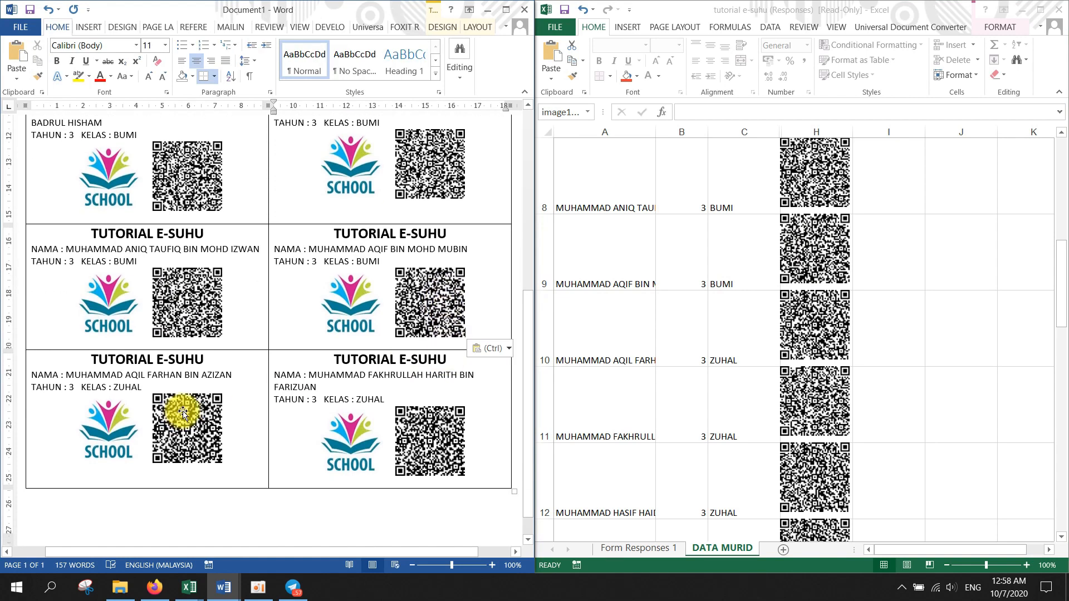
pyautogui.rightClick(812, 328)
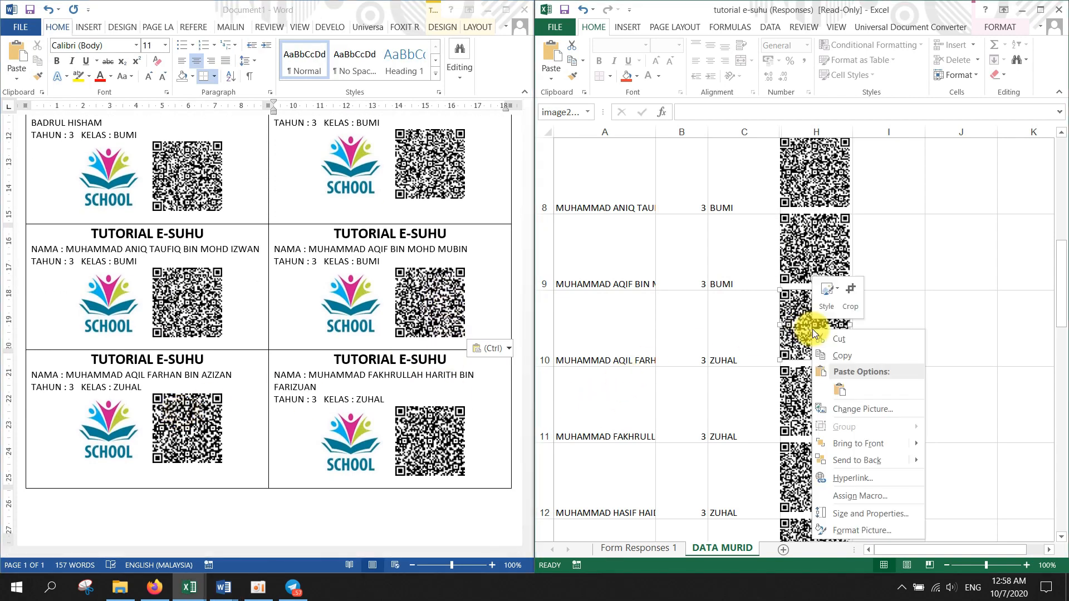
pyautogui.click(833, 356)
pyautogui.click(178, 426)
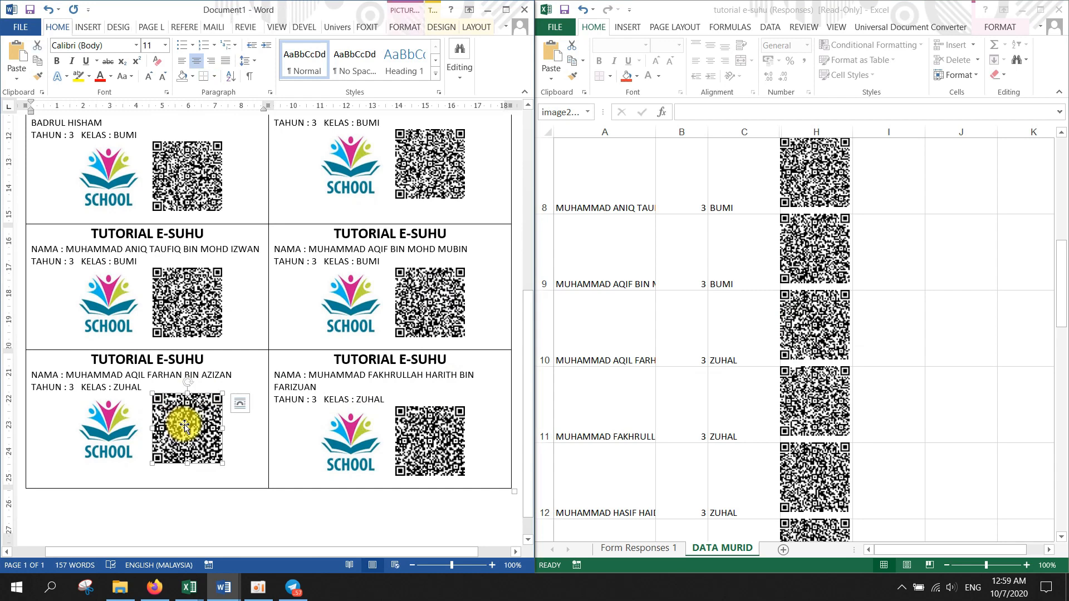
pyautogui.hotkey('ctrl', 'v')
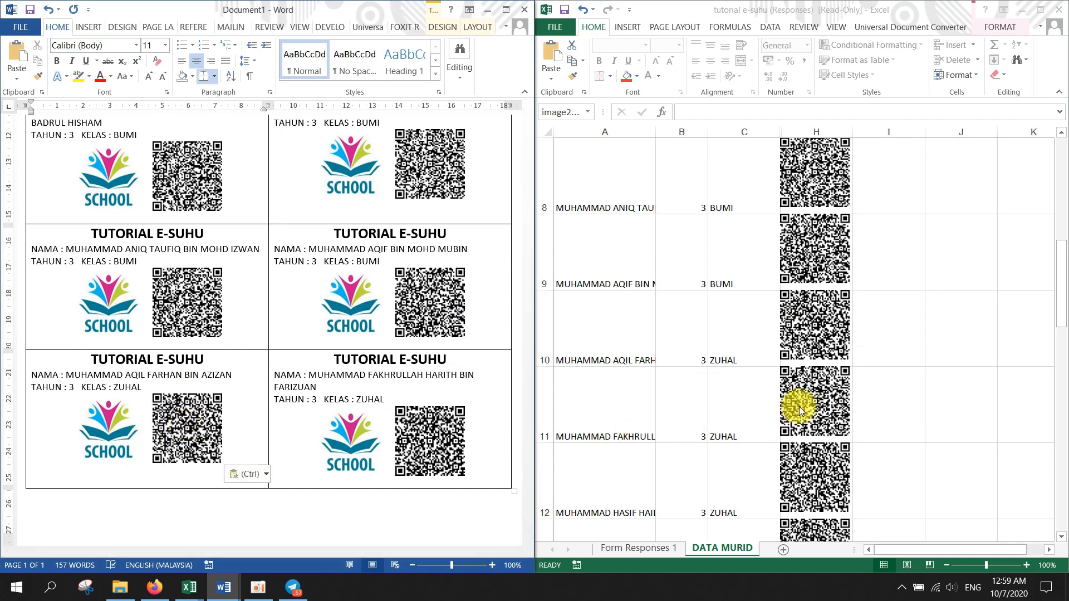
# - Replace the QR image on the fifth row's second card with the QR image from row 11 of the workbook
pyautogui.click(800, 407)
pyautogui.rightClick(801, 408)
pyautogui.click(849, 225)
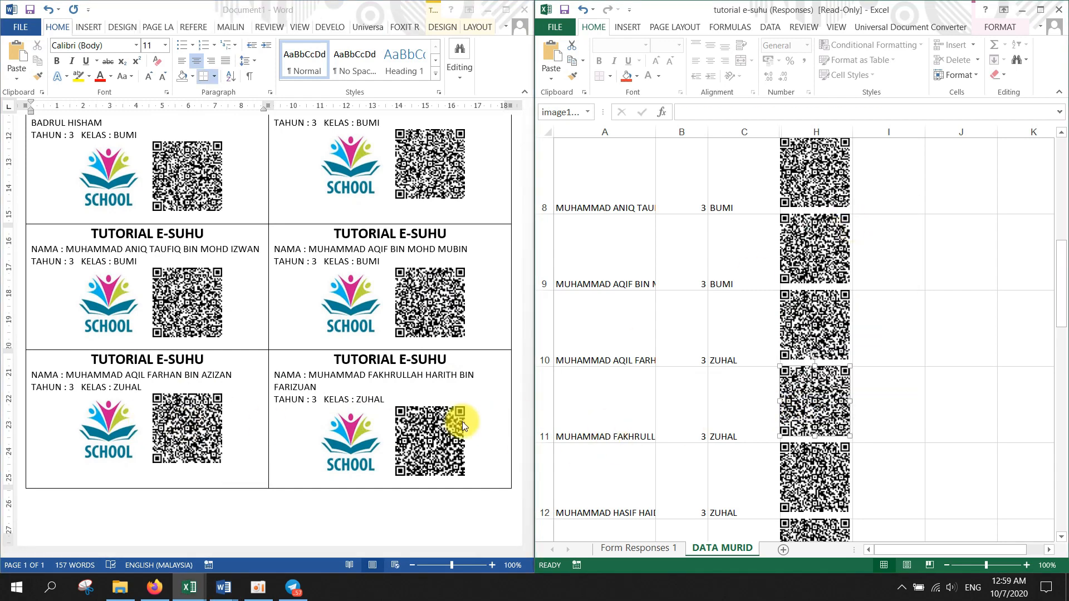
pyautogui.click(424, 432)
pyautogui.hotkey('ctrl', 'v')
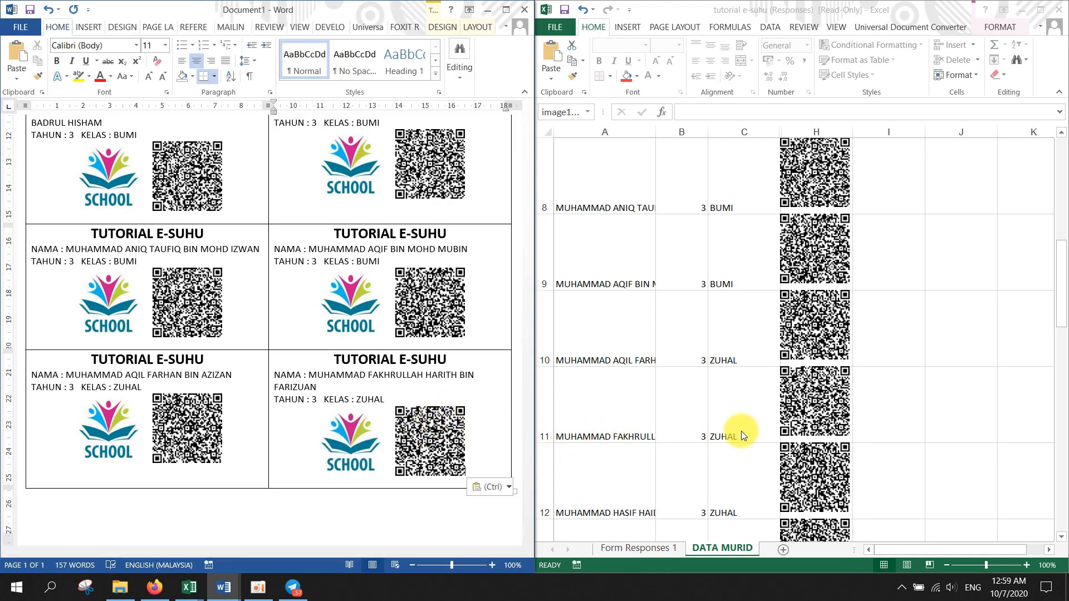
# - Review all the cards on the page from the first row to the last, checking names, classes and QR images
pyautogui.hotkey('alt', 'Tab')
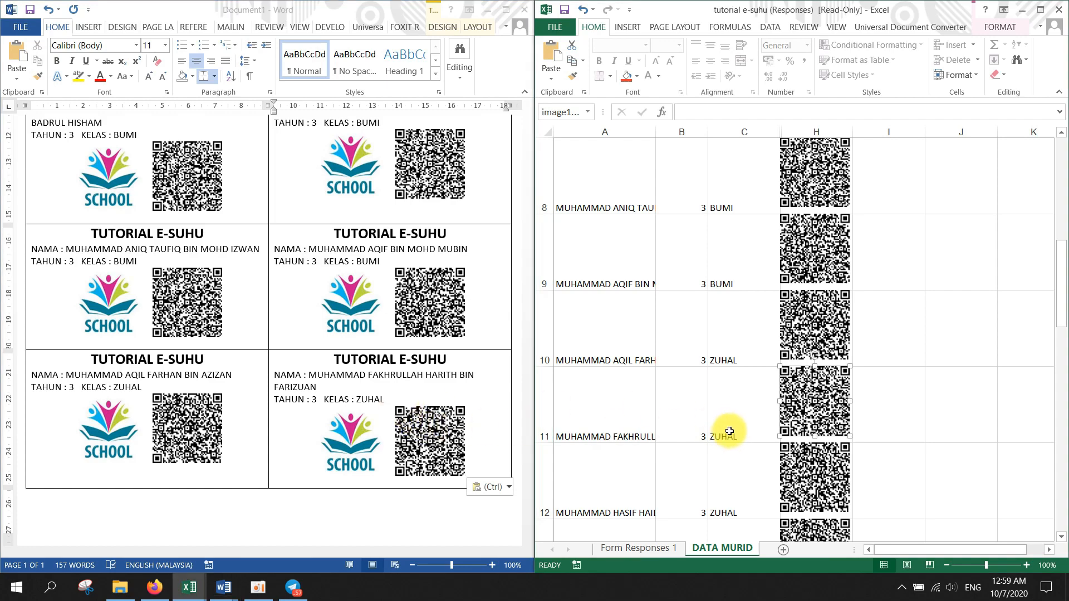
pyautogui.click(388, 419)
pyautogui.scroll(10, 390, 390)
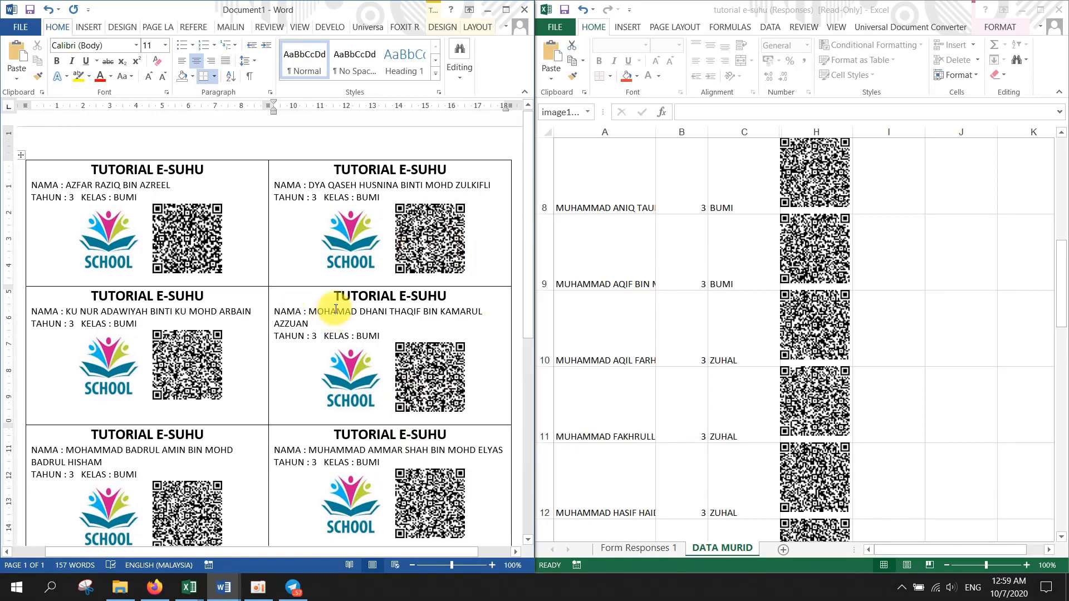
pyautogui.scroll(-1, 331, 298)
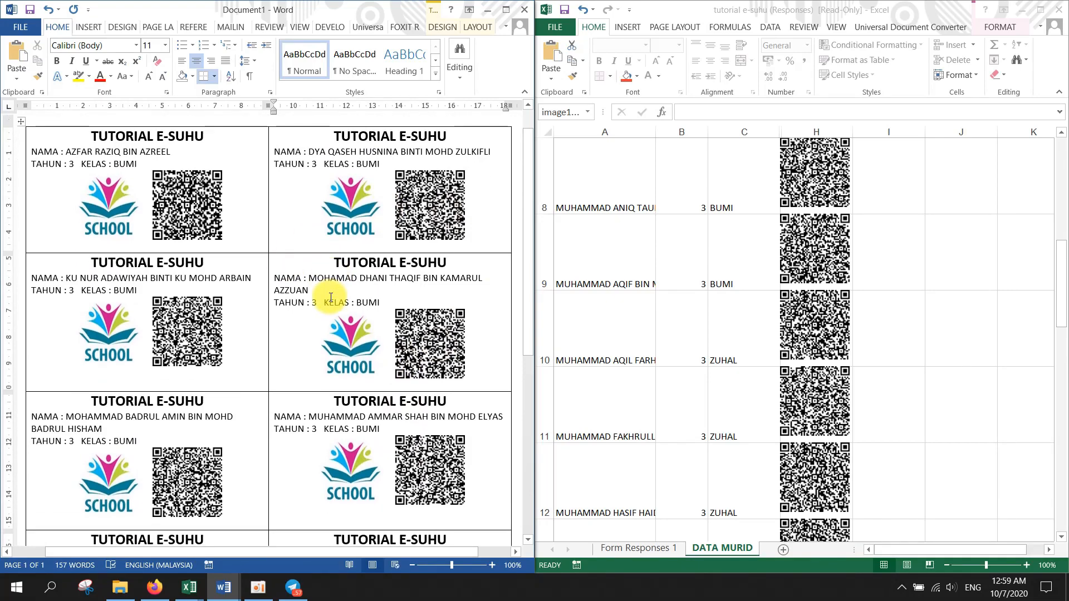
pyautogui.scroll(-8, 331, 298)
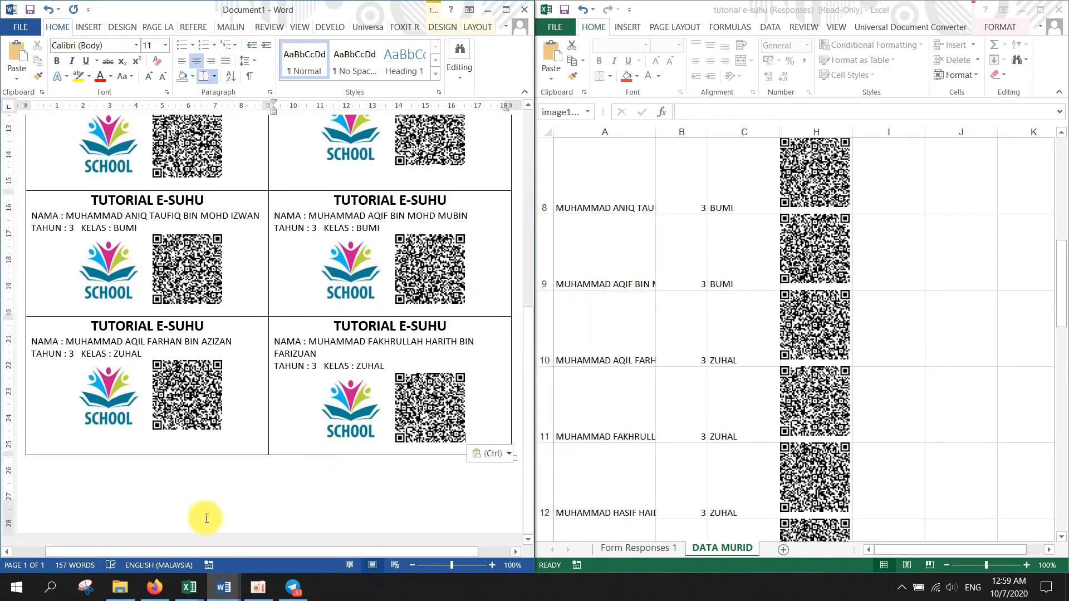
pyautogui.scroll(10, 334, 356)
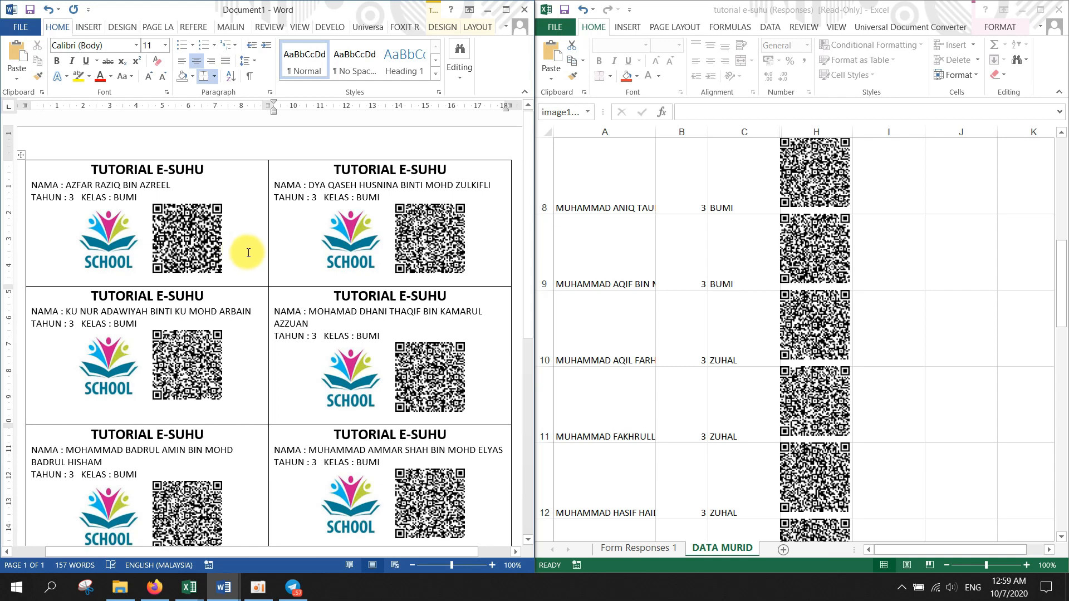
pyautogui.scroll(-7, 246, 245)
pyautogui.scroll(7, 245, 247)
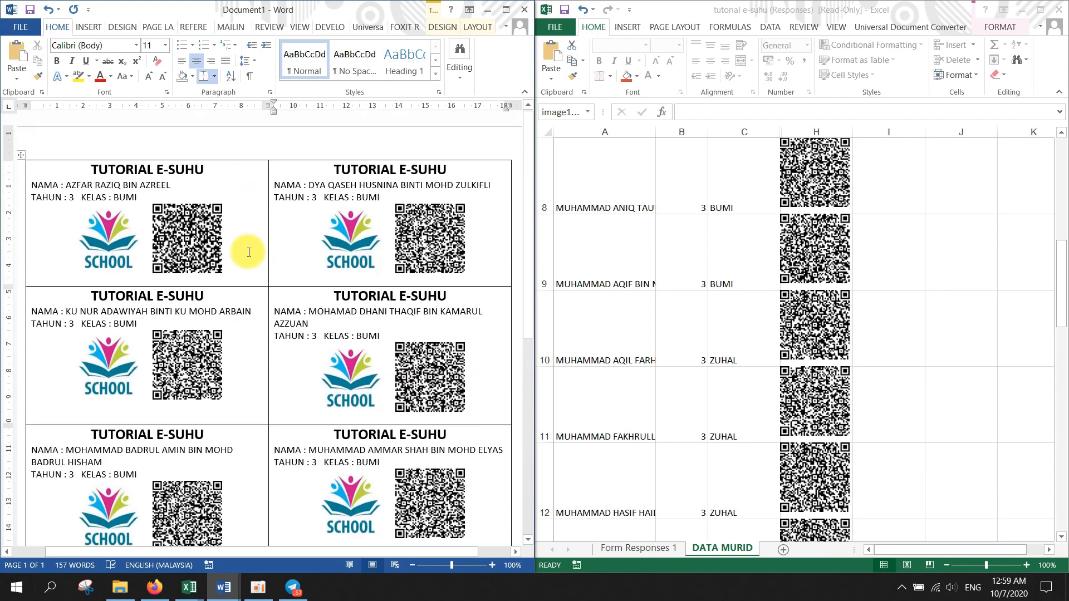
# - Check the print preview of the card page and the available printers, and return to the document without printing
pyautogui.click(34, 27)
pyautogui.click(23, 170)
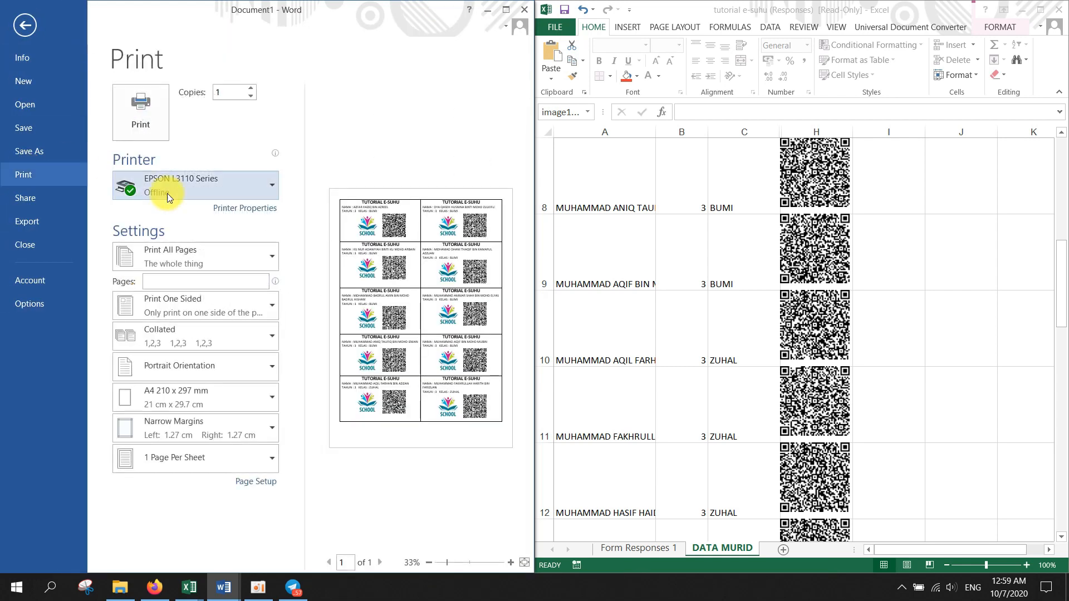
pyautogui.click(189, 193)
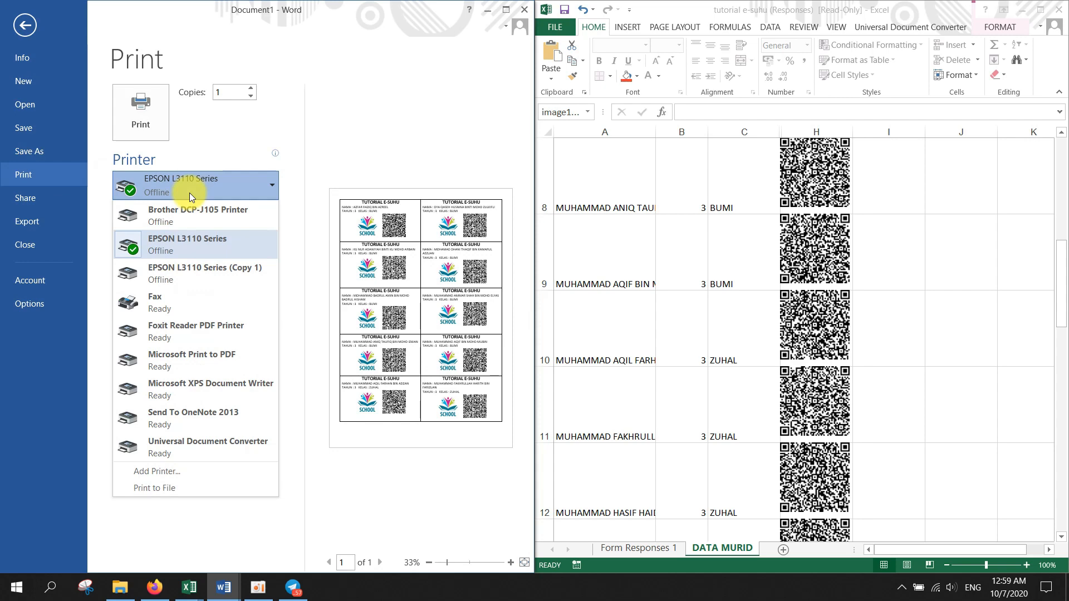
pyautogui.click(189, 192)
pyautogui.click(24, 28)
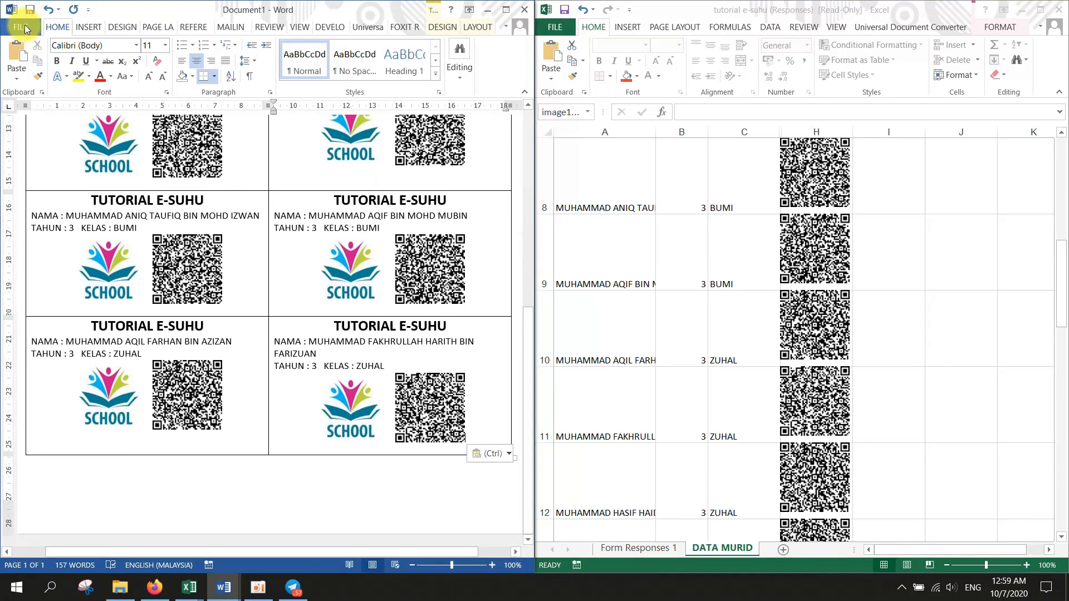
# - Save the card page to the Desktop as a PDF named TUTORIAL E-SUHU (1)
pyautogui.click(25, 25)
pyautogui.click(35, 146)
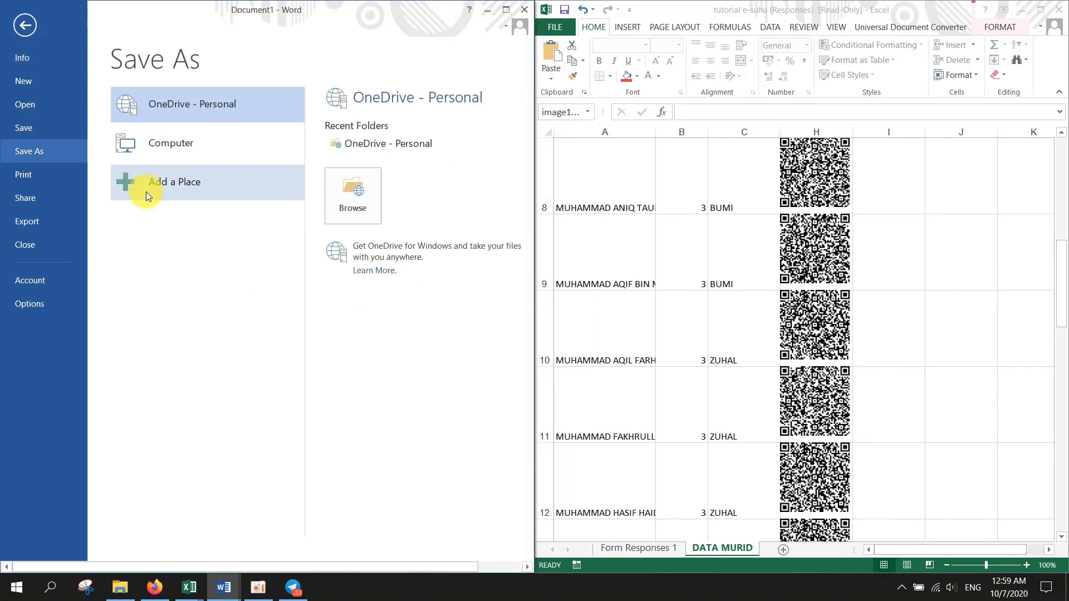
pyautogui.click(160, 156)
pyautogui.click(366, 142)
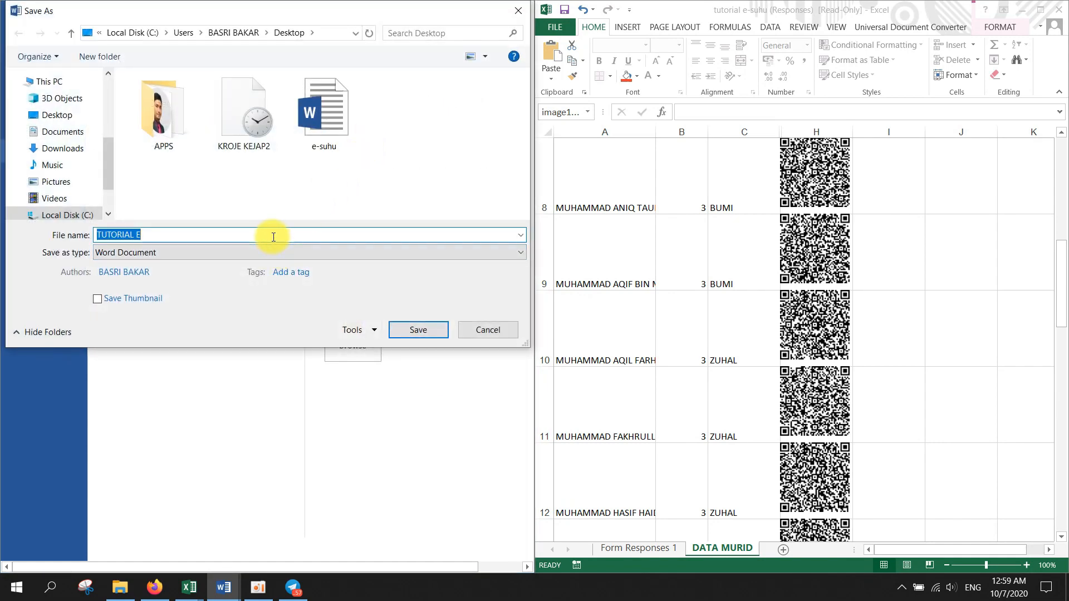
pyautogui.write('-SUH')
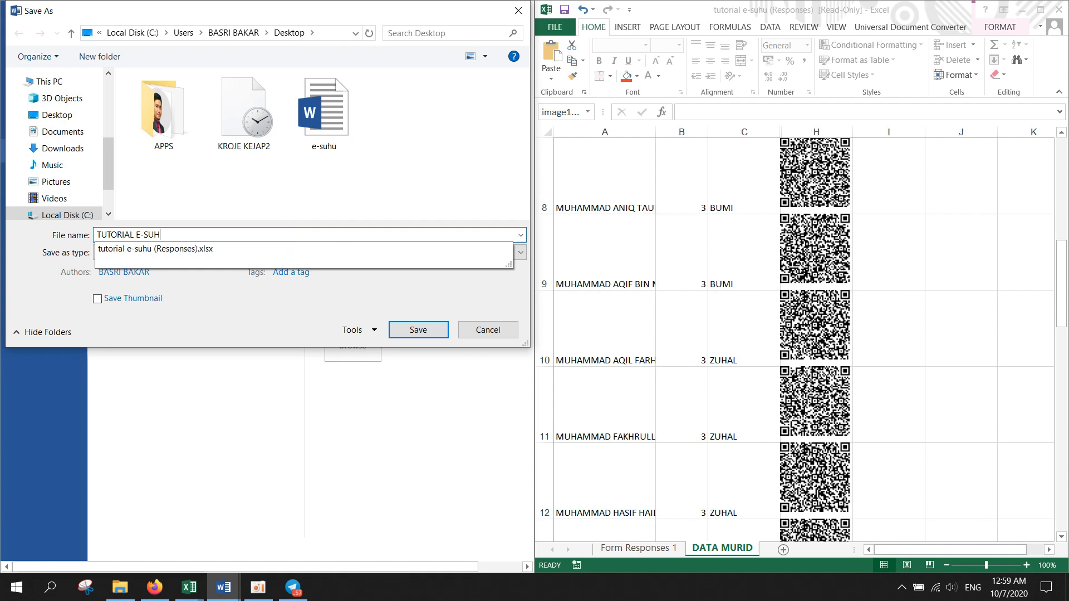
pyautogui.write('U (10')
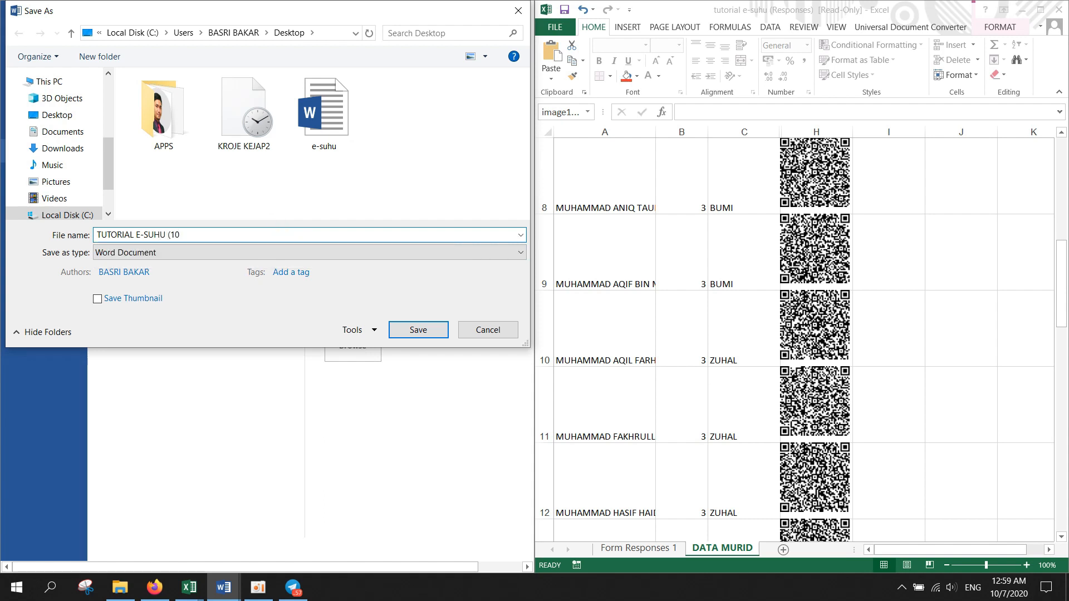
pyautogui.click(264, 253)
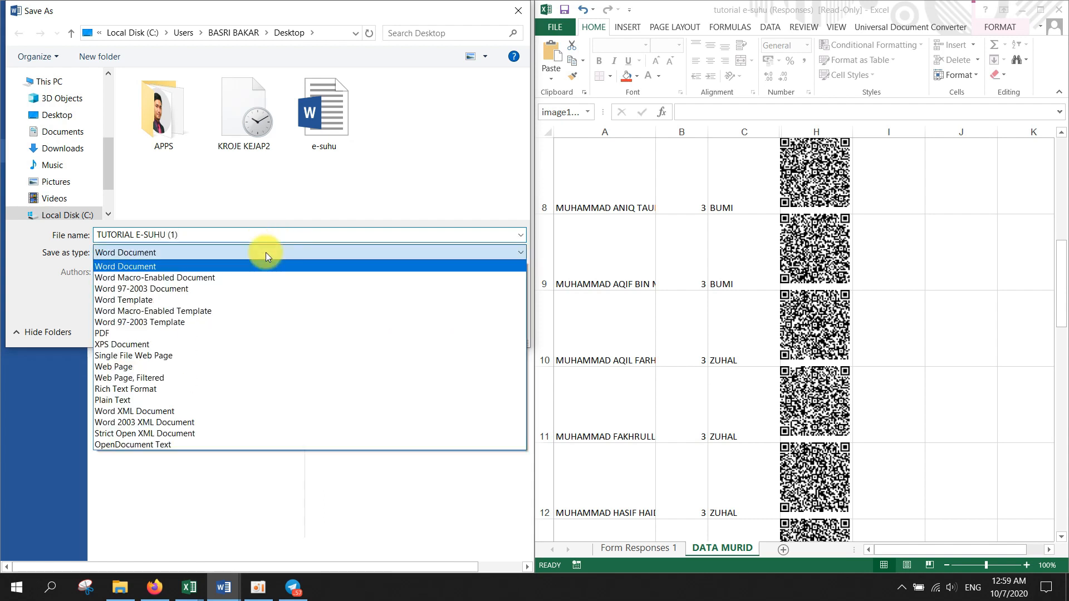
pyautogui.click(263, 330)
pyautogui.click(419, 368)
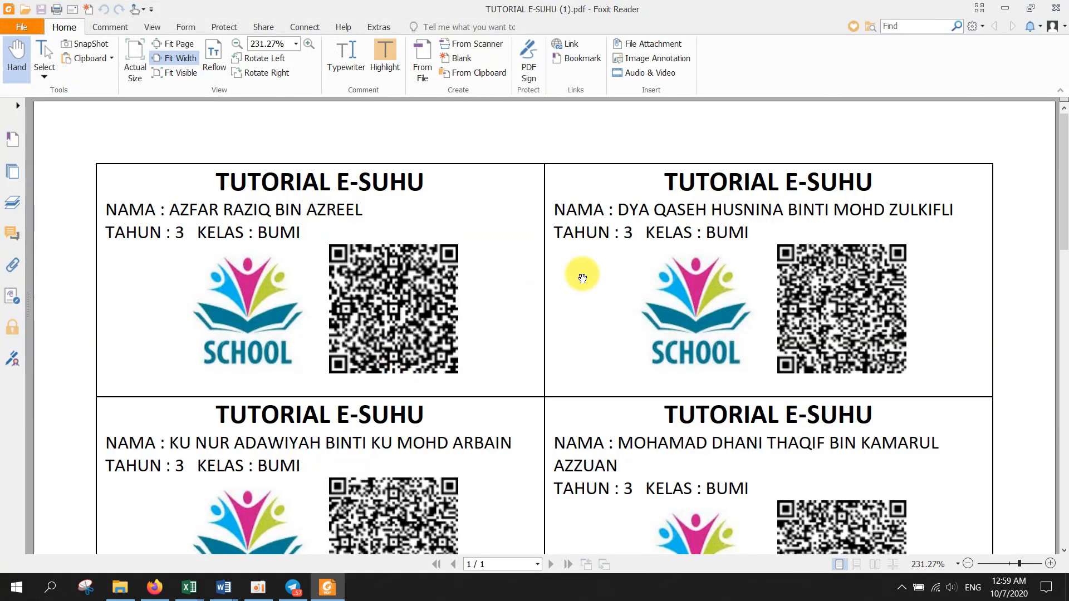
# - Look through the exported PDF down to the last cards, and return to the first cards in the Word document
pyautogui.scroll(-12, 583, 278)
pyautogui.scroll(-4, 582, 279)
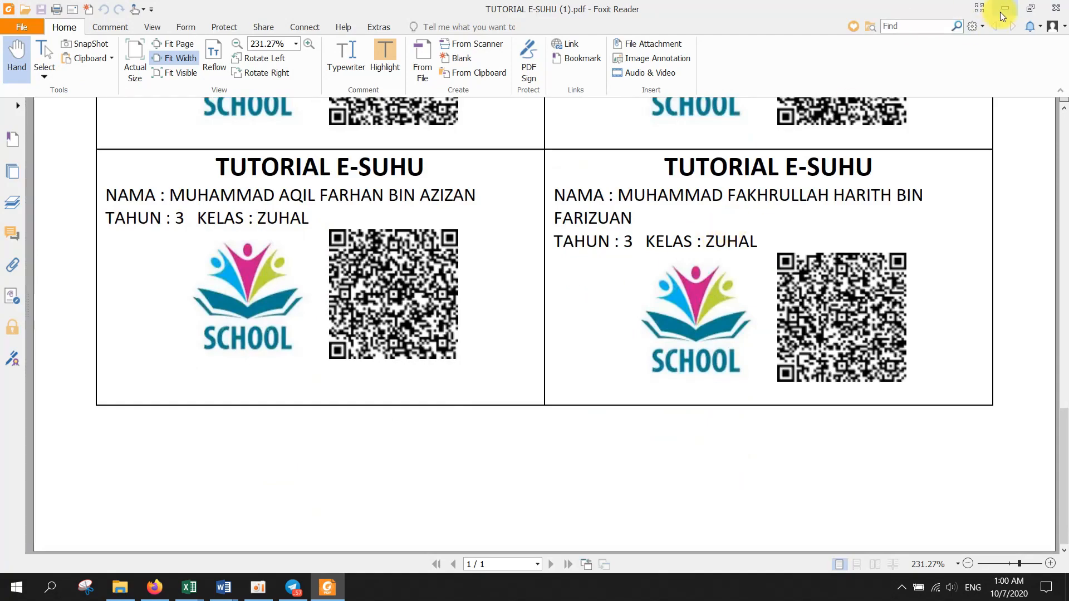
pyautogui.click(1004, 9)
pyautogui.scroll(10, 358, 303)
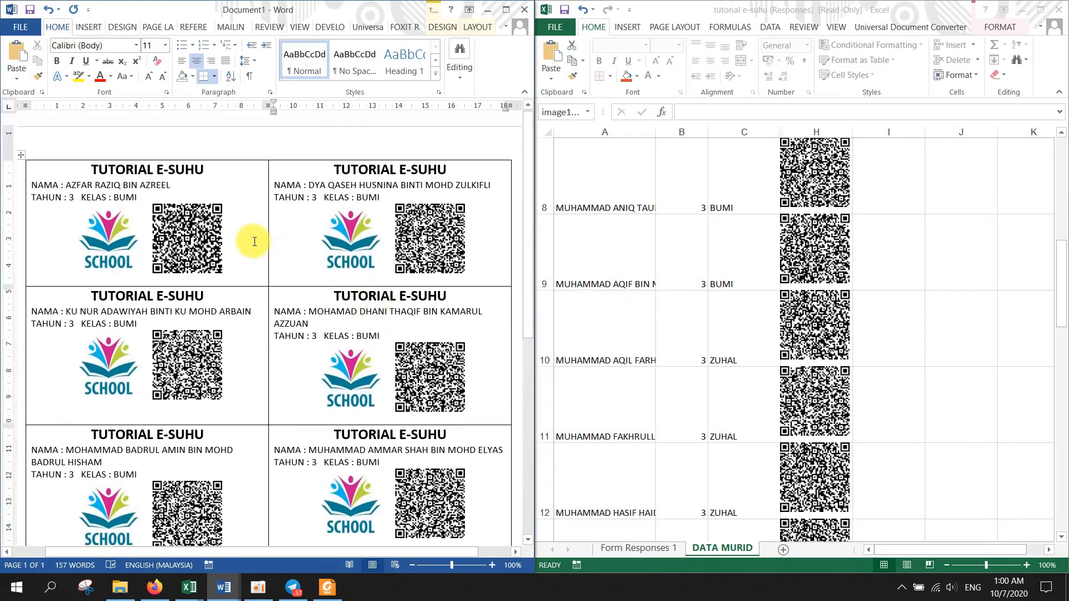
pyautogui.click(664, 351)
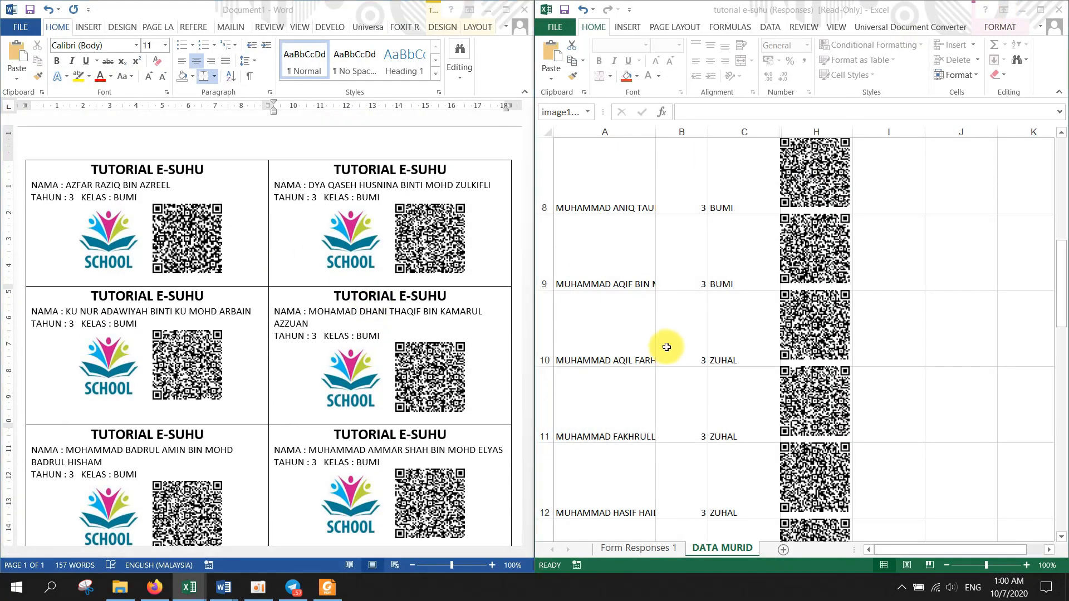
pyautogui.click(620, 511)
pyautogui.click(199, 239)
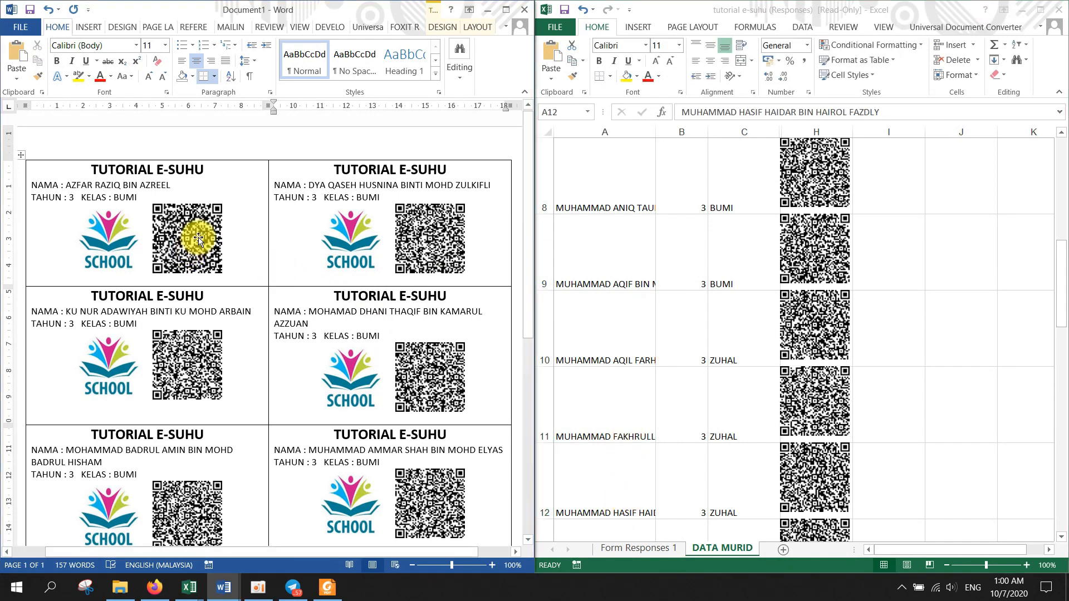
pyautogui.click(199, 239)
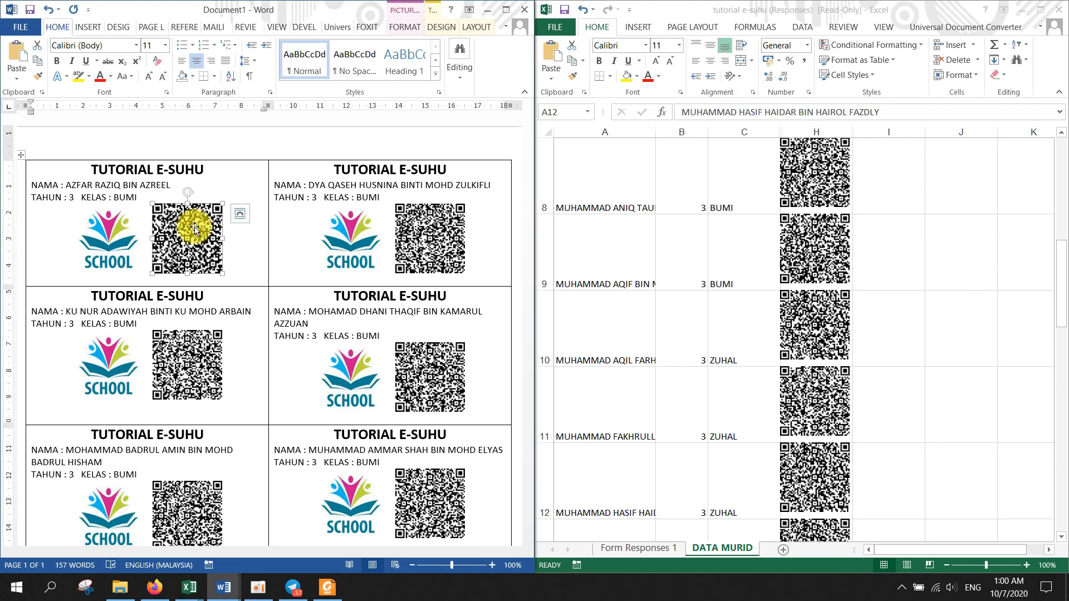
# - Switch to the other Word document, e-suhu, and close it
pyautogui.click(327, 587)
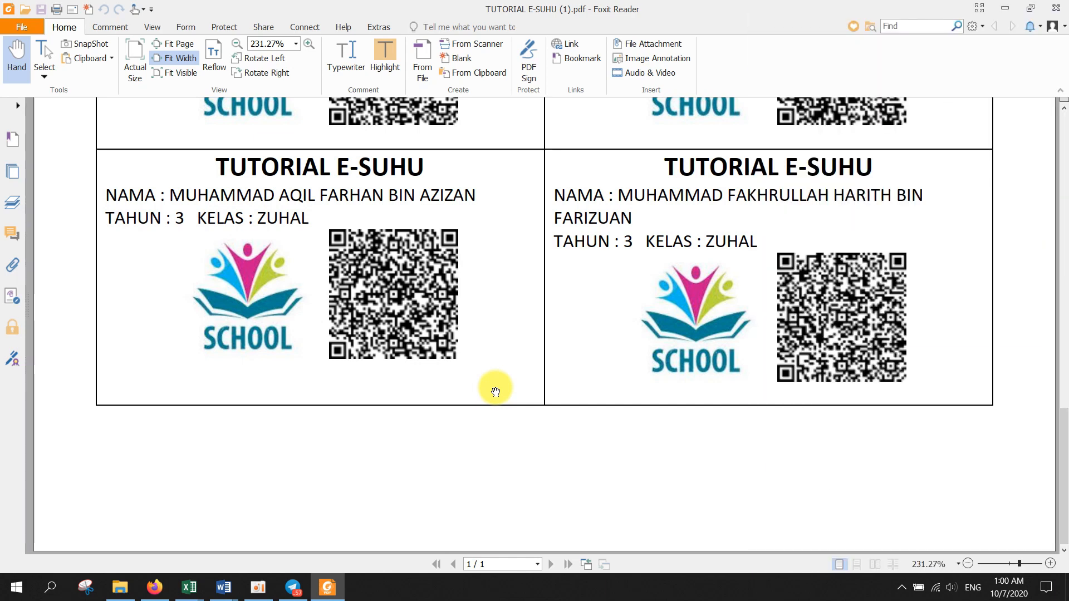
pyautogui.click(224, 587)
pyautogui.click(206, 532)
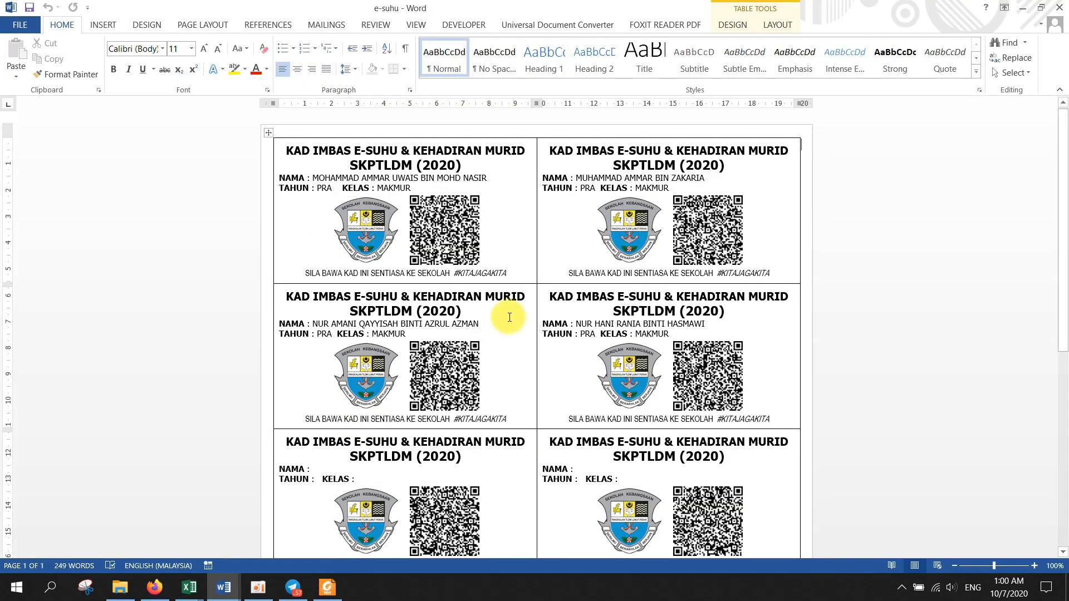
pyautogui.click(1062, 5)
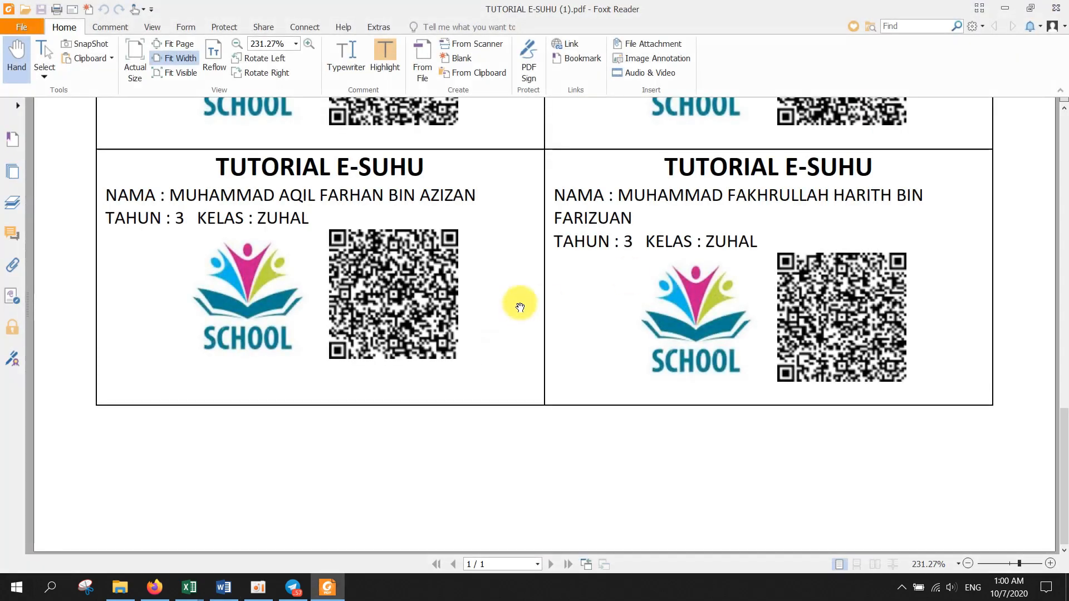
# - Return to the Word card document, maximize it and preview the mail merge results starting from record 11
pyautogui.click(221, 587)
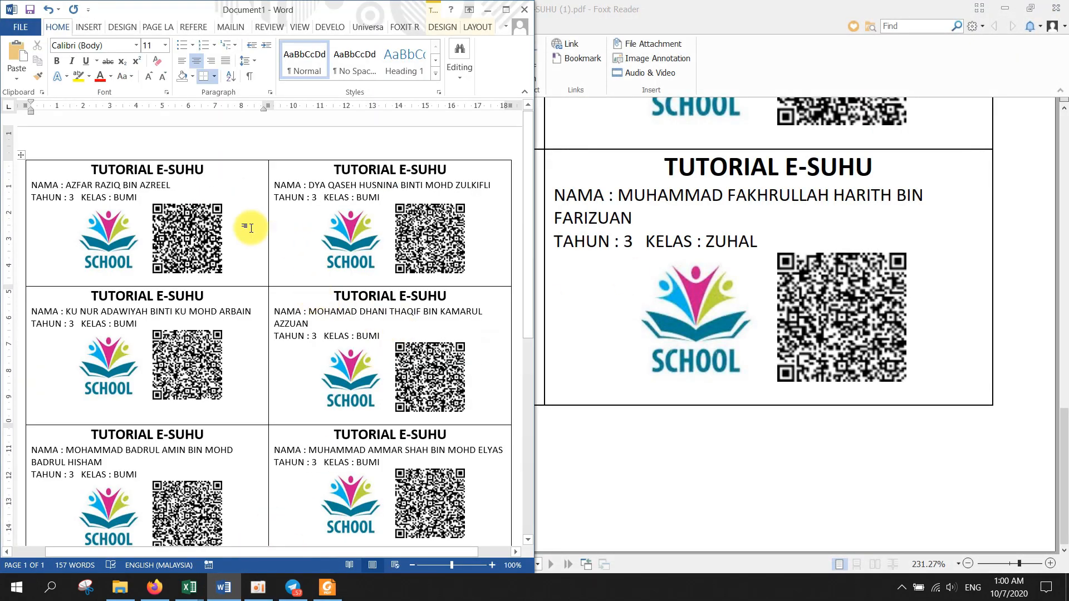
pyautogui.click(232, 27)
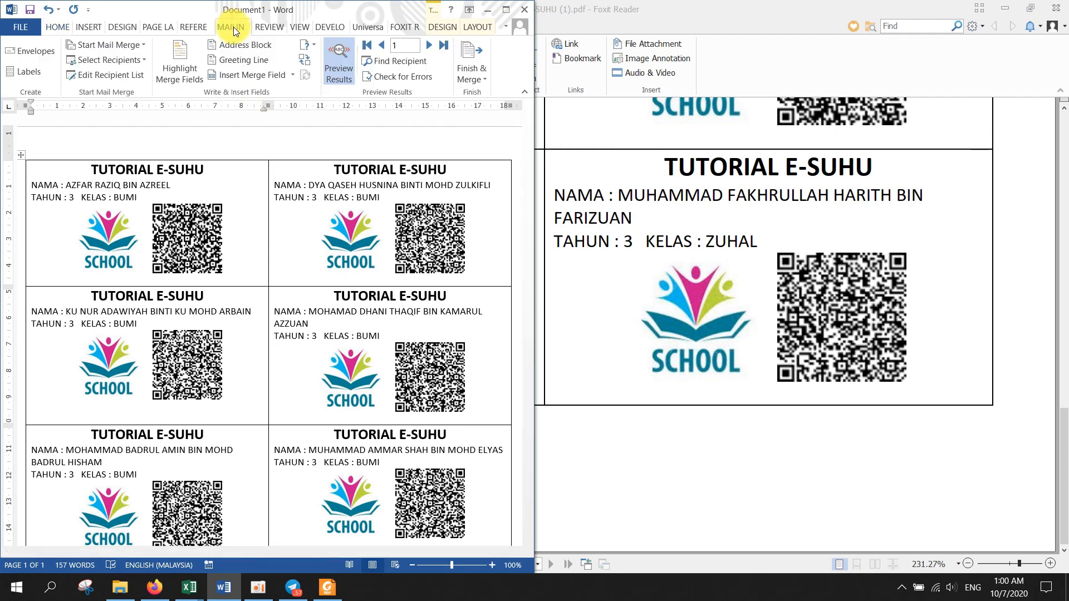
pyautogui.click(506, 10)
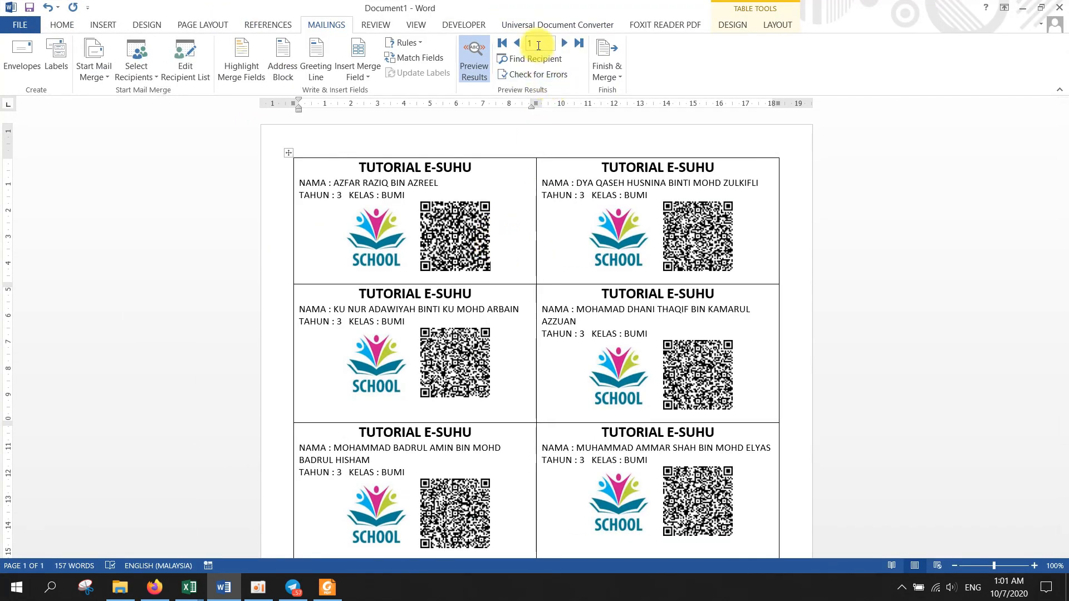
pyautogui.scroll(-1, 572, 285)
pyautogui.scroll(-10, 571, 285)
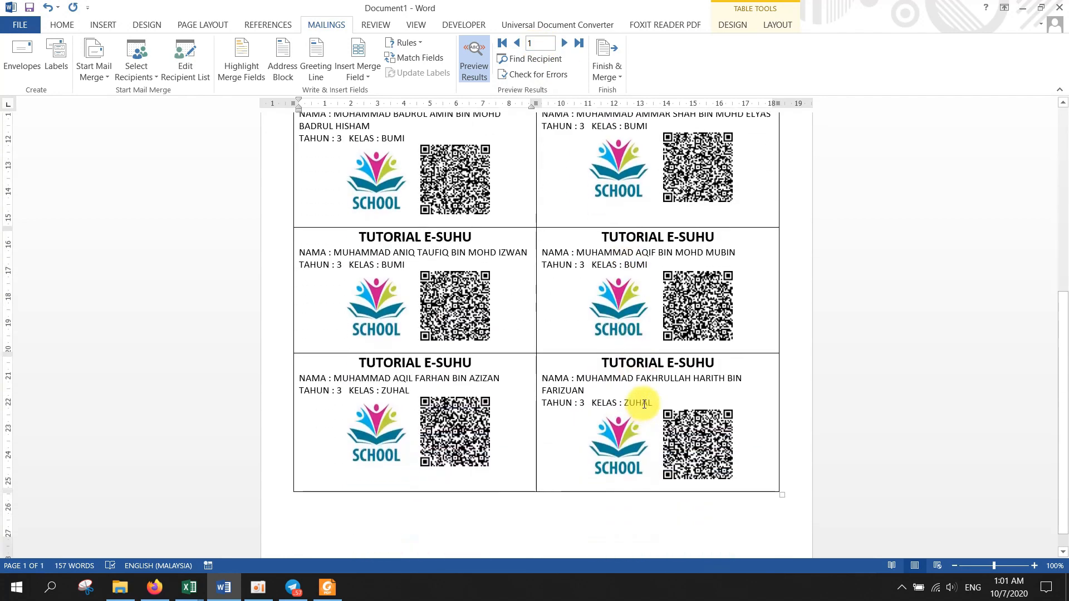
pyautogui.scroll(5, 675, 389)
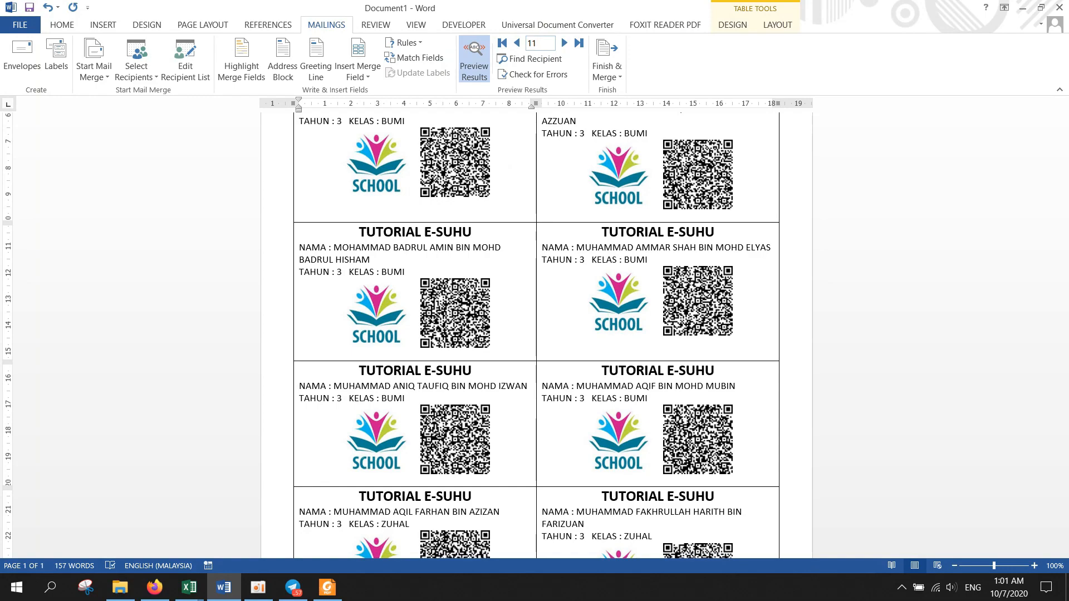
# - Arrange the Word document beside the tutorial e-suhu (Responses) workbook, and select cell A12 to match the first card's student
pyautogui.moveTo(407, 7); pyautogui.dragTo(0, 170)
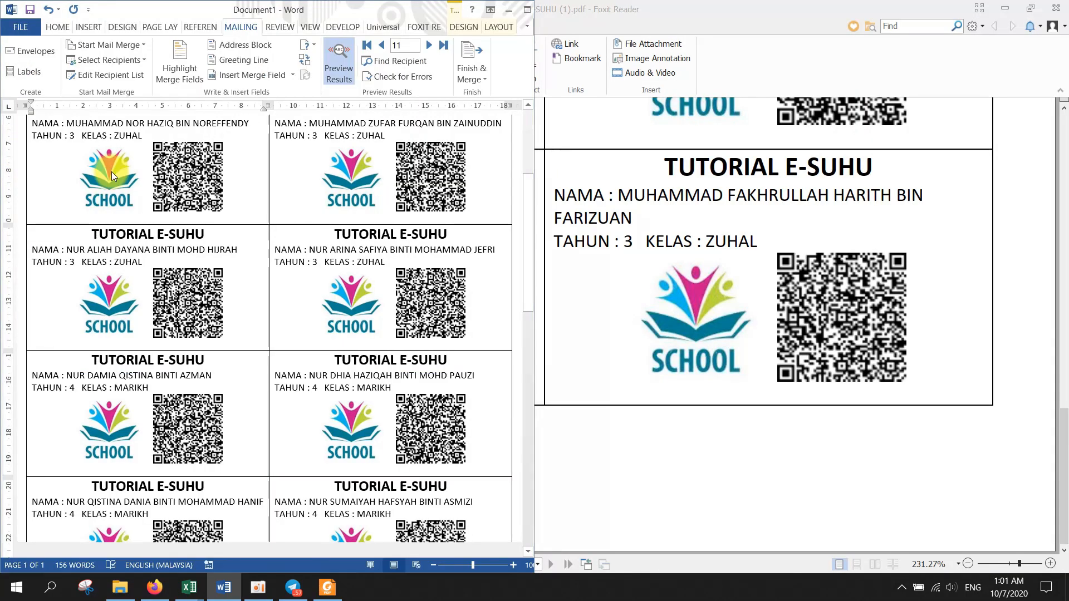
pyautogui.click(915, 139)
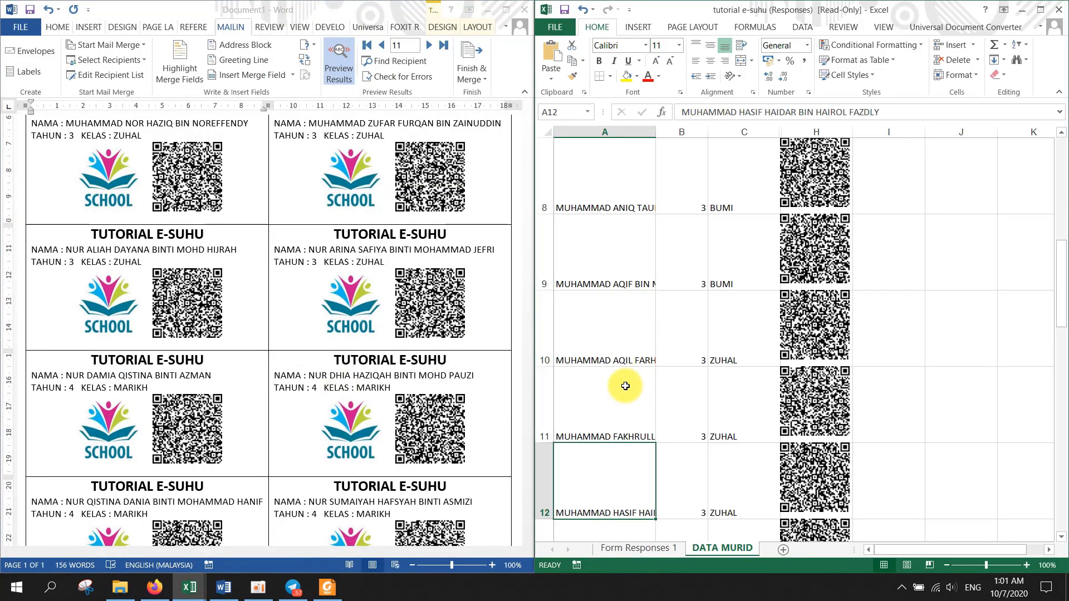
pyautogui.click(509, 487)
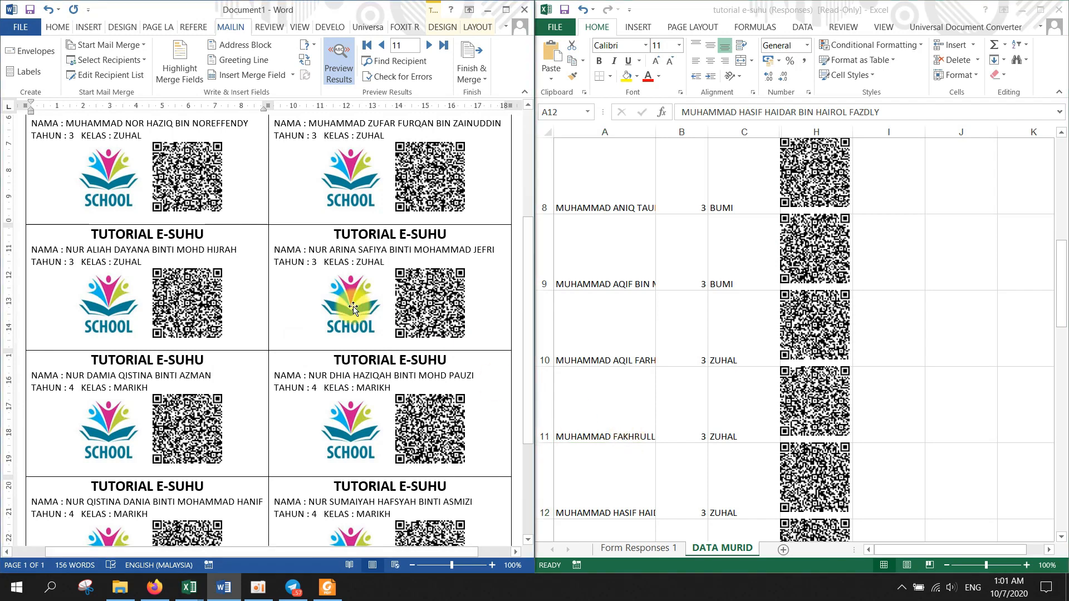
pyautogui.scroll(6, 509, 487)
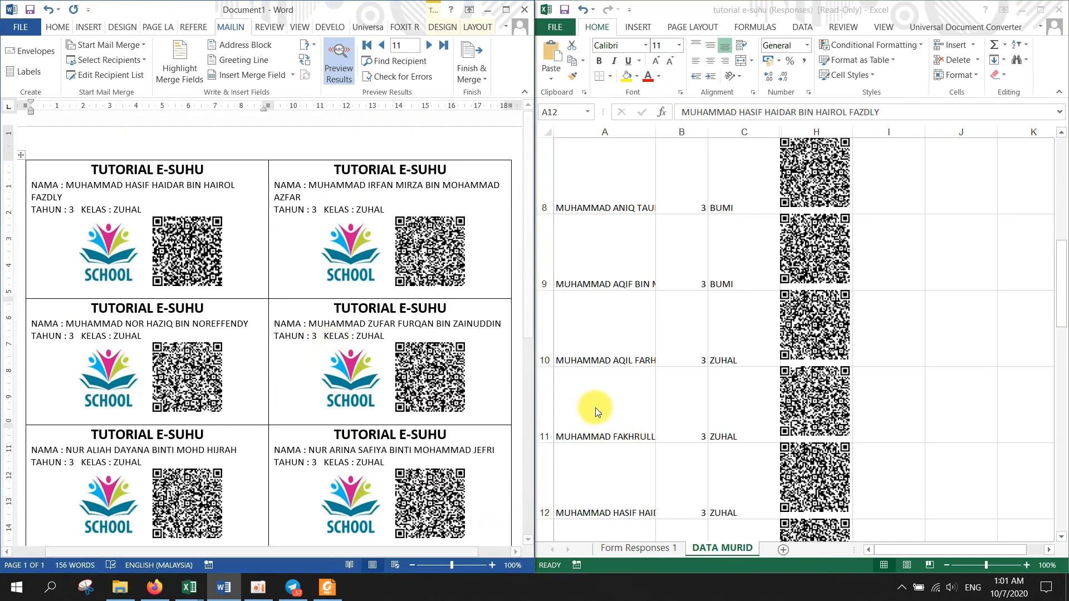
pyautogui.click(611, 512)
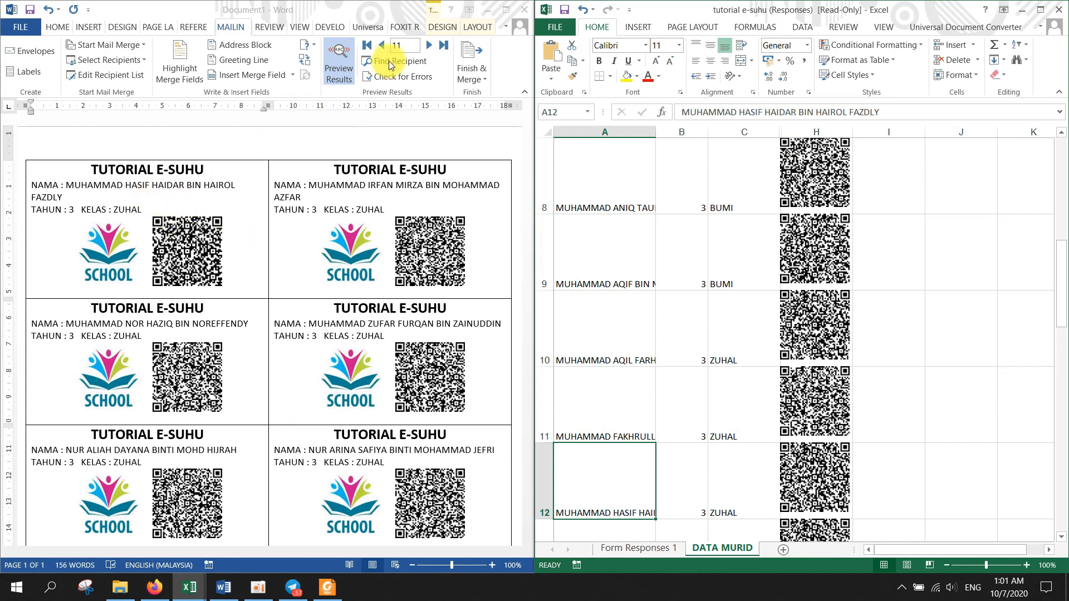
# - Replace the QR image on the first card with the one copied from row 12 of the DATA MURID sheet
pyautogui.click(828, 472)
pyautogui.rightClick(828, 472)
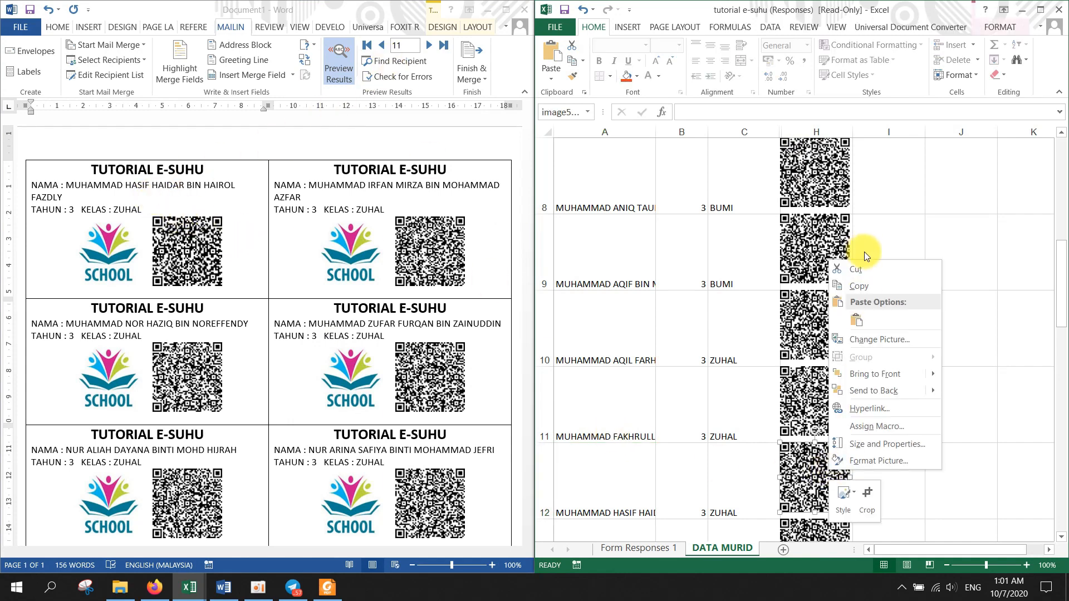
pyautogui.click(867, 287)
pyautogui.click(202, 245)
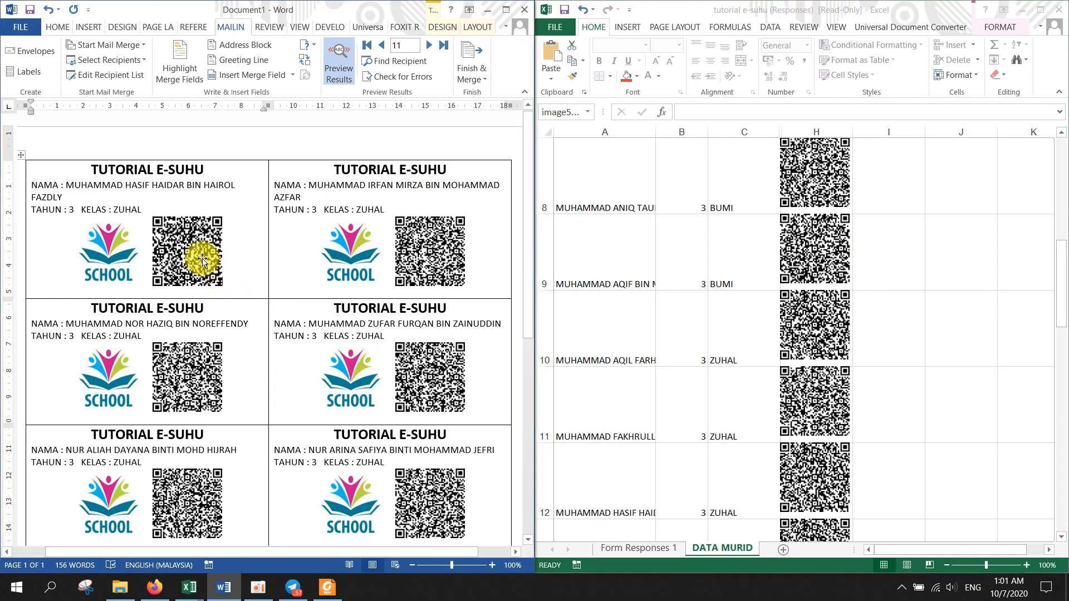
pyautogui.press('Delete')
pyautogui.hotkey('ctrl', 'v')
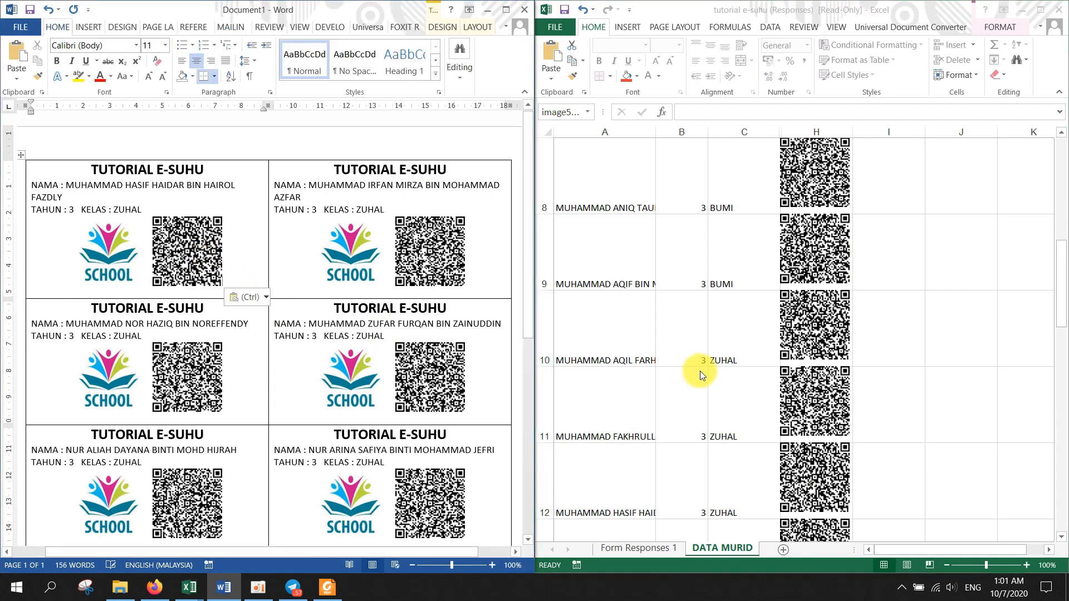
# - Replace the QR image on the second card with the one copied from worksheet row 13
pyautogui.click(749, 368)
pyautogui.scroll(-1, 663, 393)
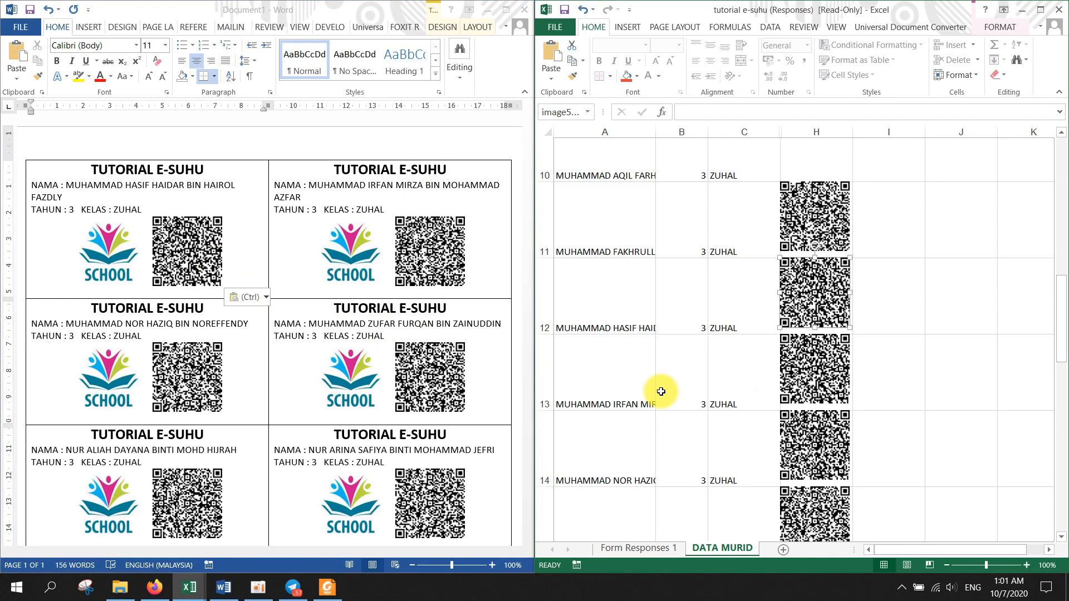
pyautogui.rightClick(797, 339)
pyautogui.click(837, 368)
pyautogui.click(439, 259)
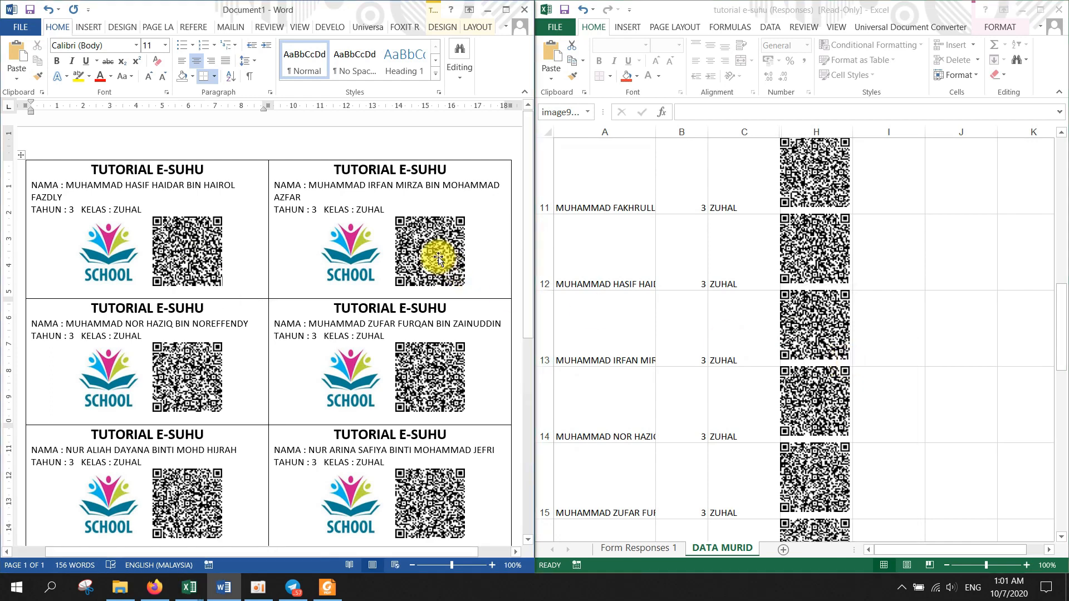
pyautogui.press('Delete')
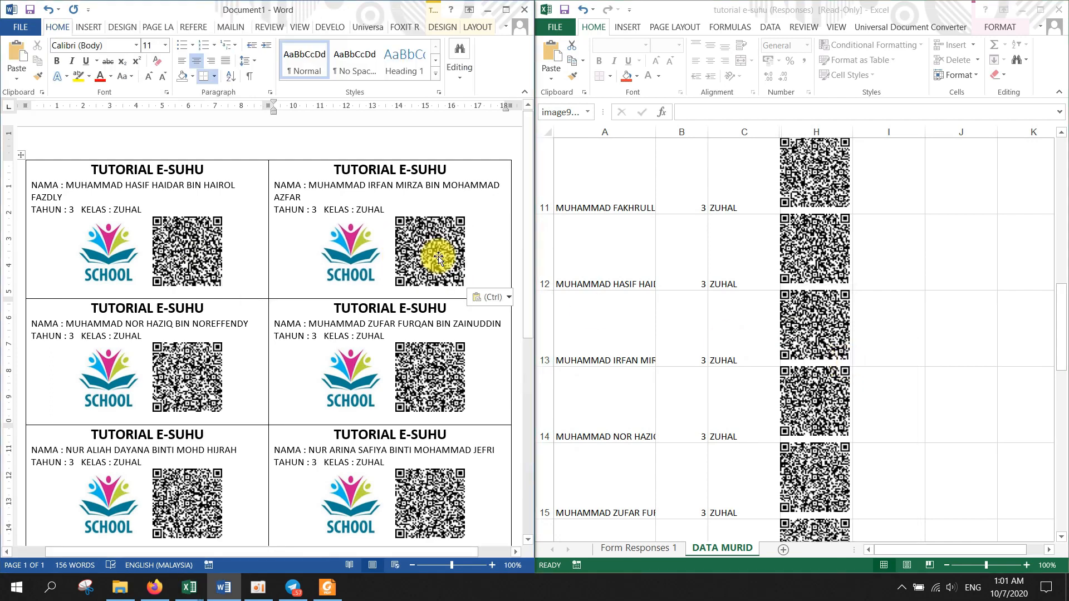
pyautogui.moveTo(439, 258); pyautogui.dragTo(834, 346)
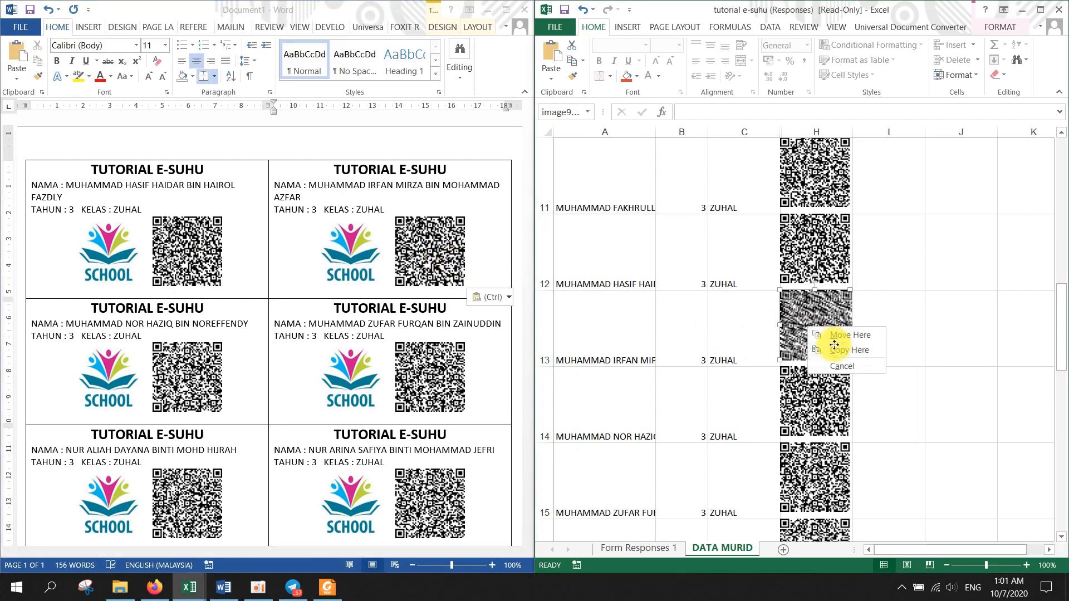
pyautogui.click(802, 312)
pyautogui.rightClick(814, 310)
pyautogui.click(842, 332)
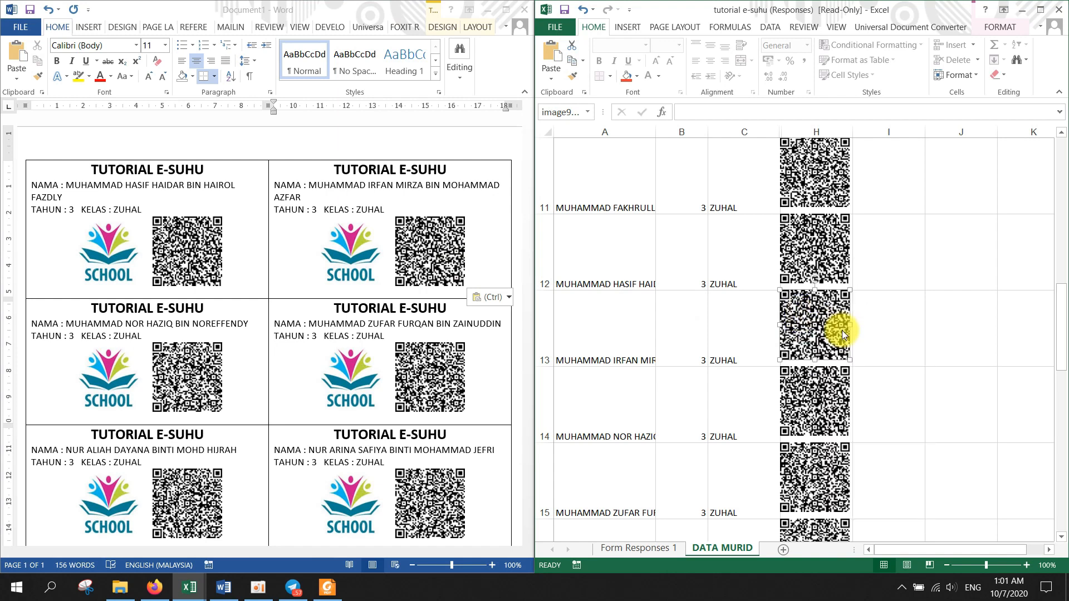
pyautogui.click(194, 363)
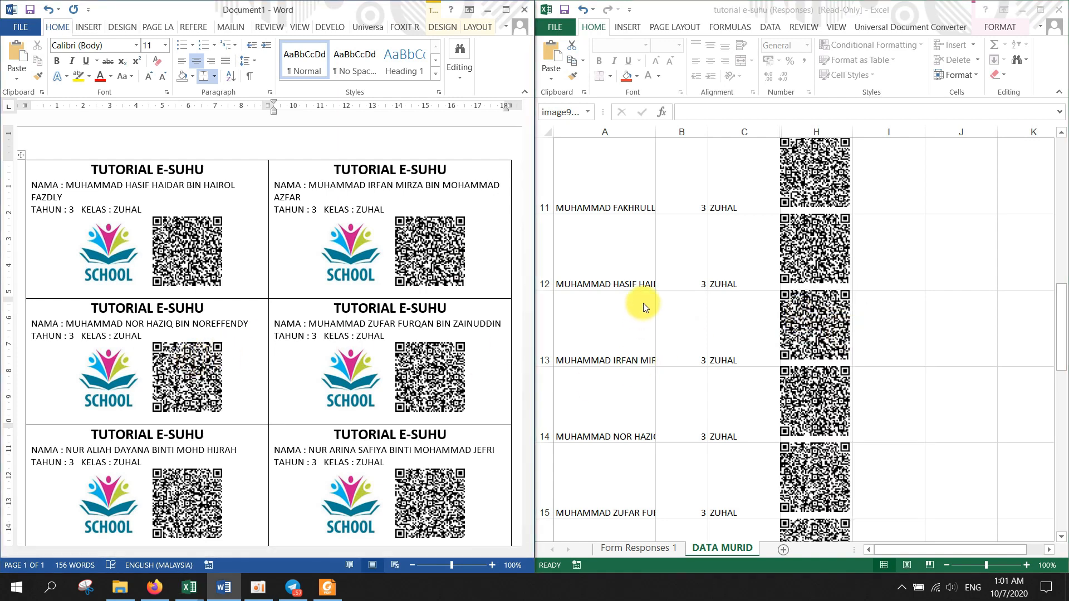
pyautogui.click(807, 334)
pyautogui.rightClick(811, 333)
pyautogui.click(847, 351)
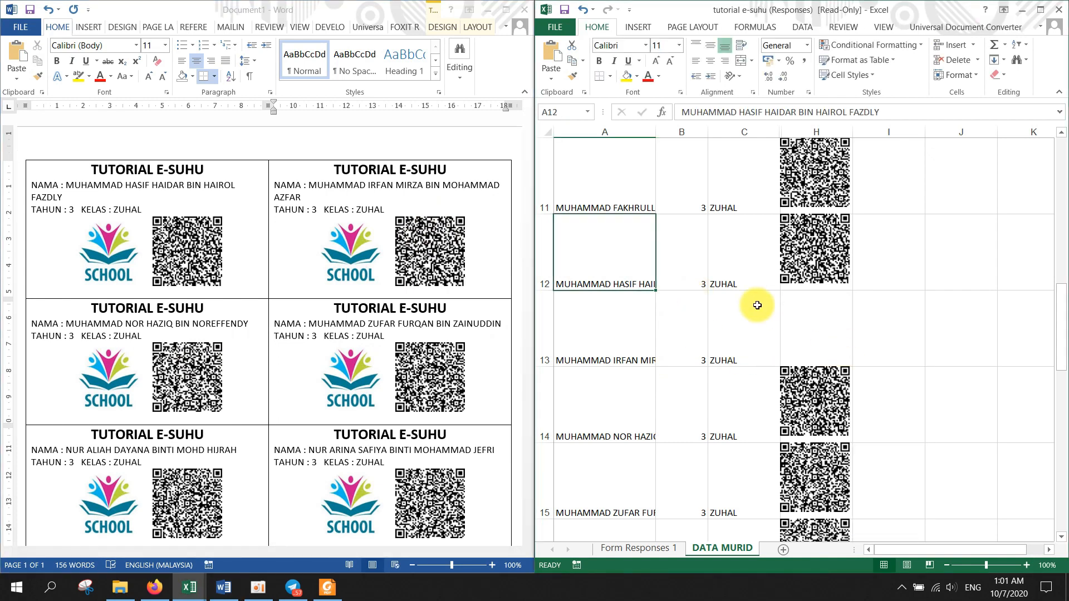
pyautogui.hotkey('ctrl', 'z')
# - Copy the row 13 QR image again and paste it over the QR code on the second card
pyautogui.rightClick(834, 329)
pyautogui.click(858, 359)
pyautogui.click(442, 253)
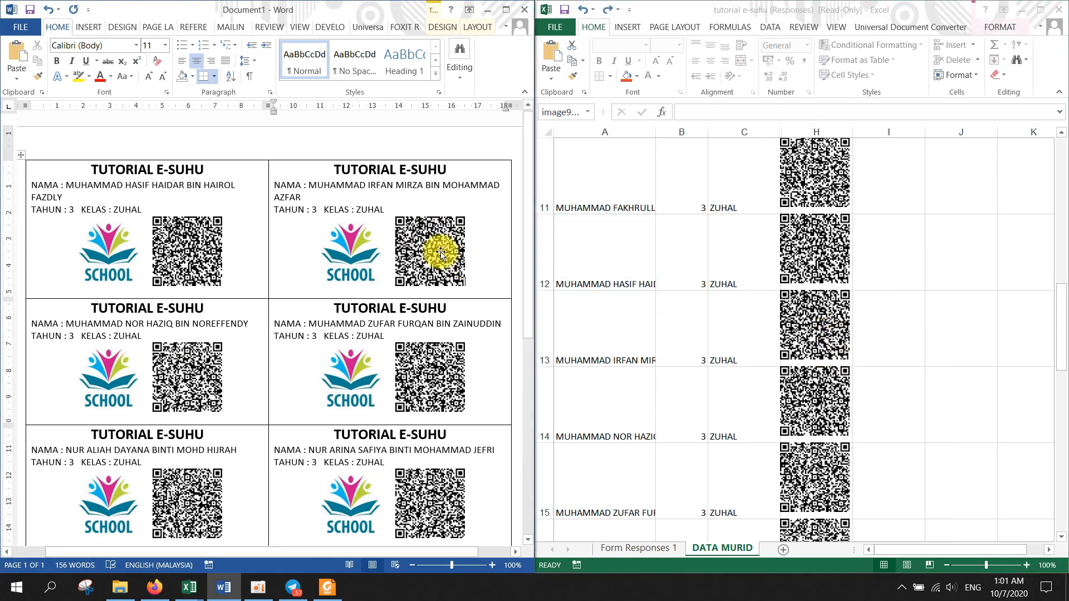
pyautogui.hotkey('ctrl', 'v')
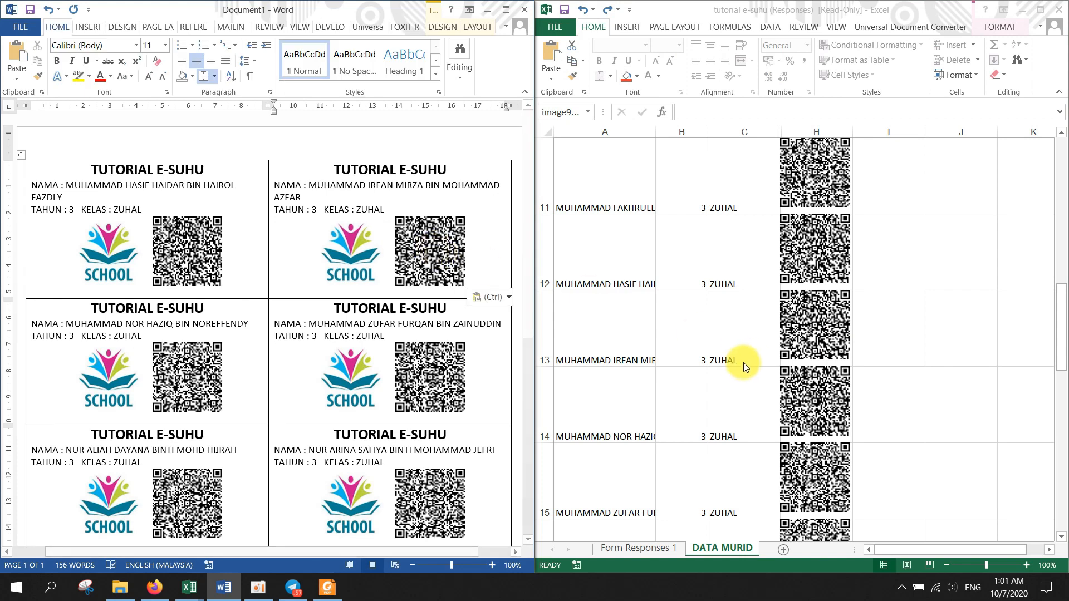
# - Replace the QR image on the third card with the one copied from worksheet row 14
pyautogui.rightClick(815, 408)
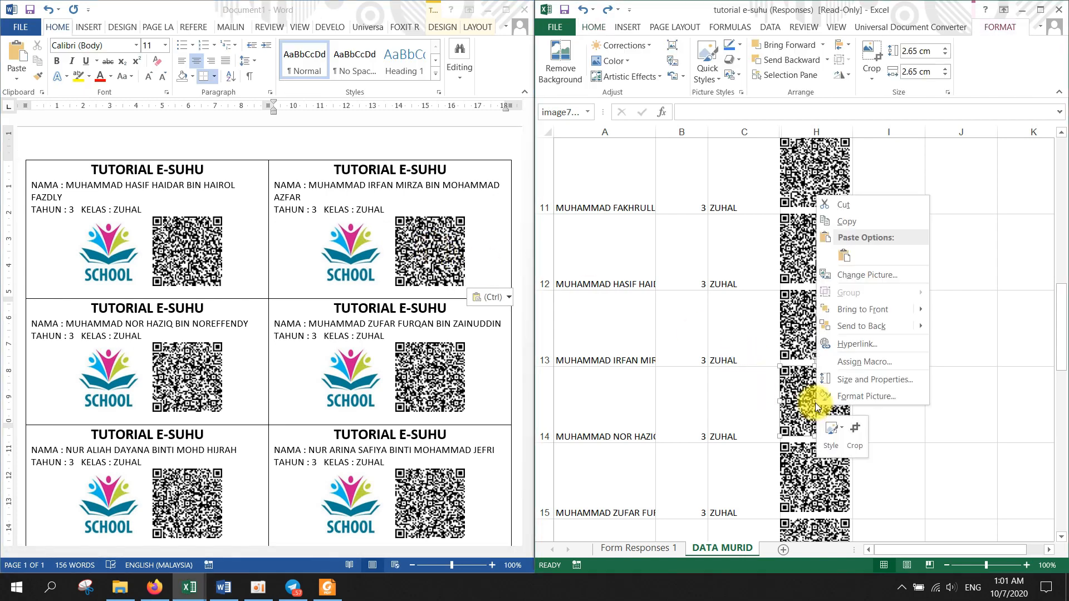
pyautogui.click(854, 226)
pyautogui.click(214, 385)
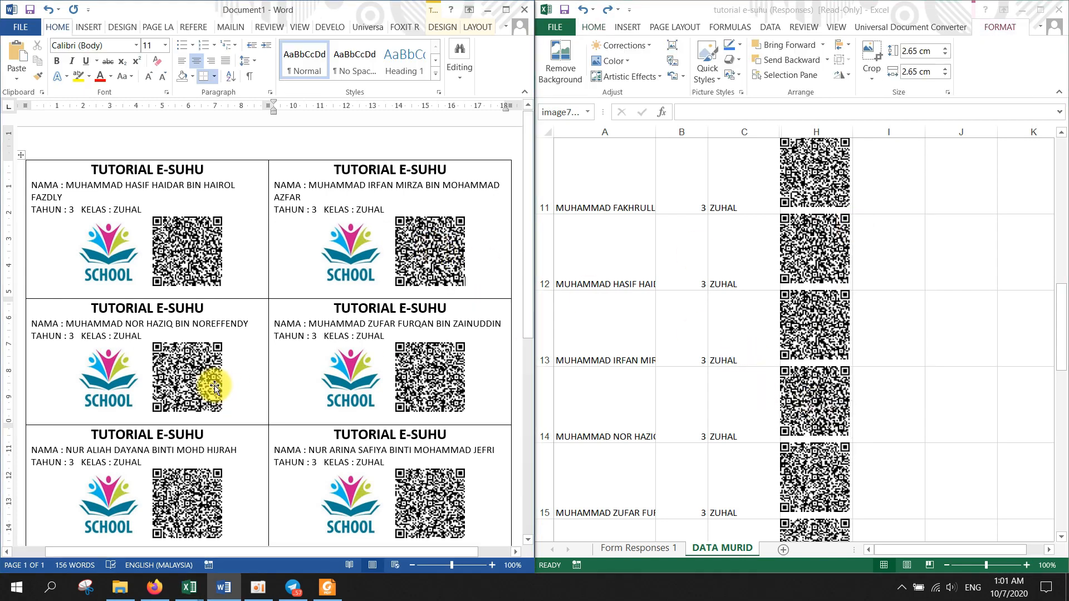
pyautogui.press('Delete')
pyautogui.hotkey('ctrl', 'v')
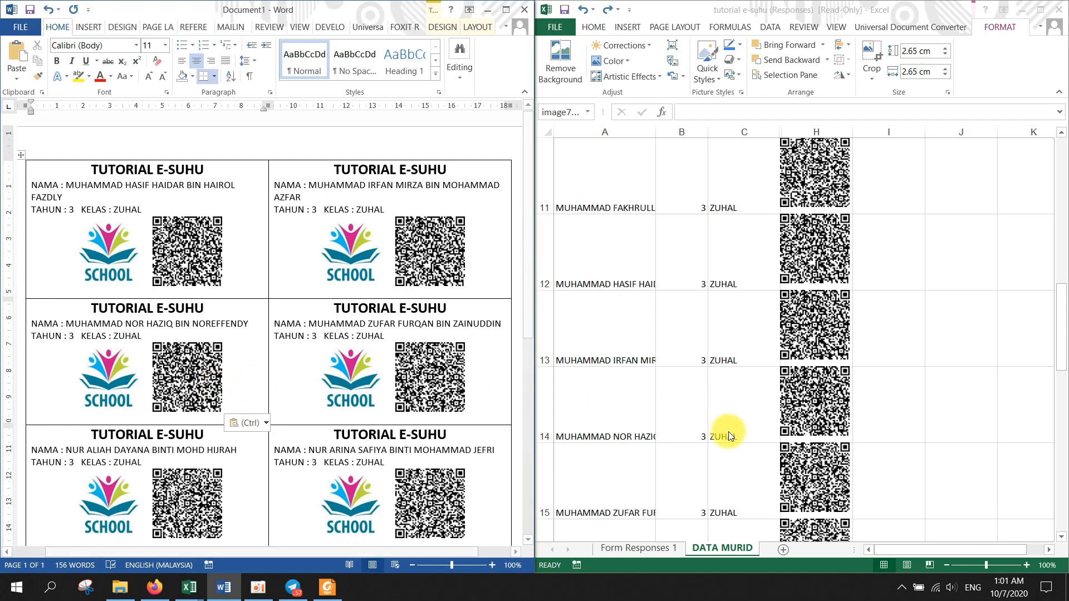
# - Replace the QR image on the fourth card with the one copied from worksheet row 15
pyautogui.click(795, 490)
pyautogui.rightClick(815, 489)
pyautogui.click(853, 307)
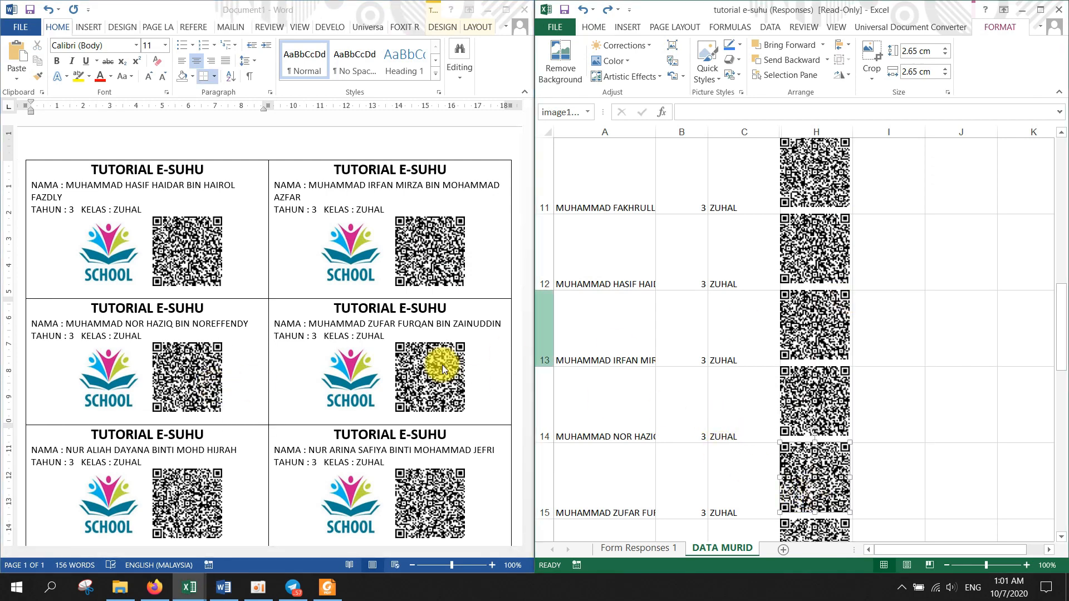
pyautogui.click(426, 372)
pyautogui.press('Delete')
pyautogui.hotkey('ctrl', 'v')
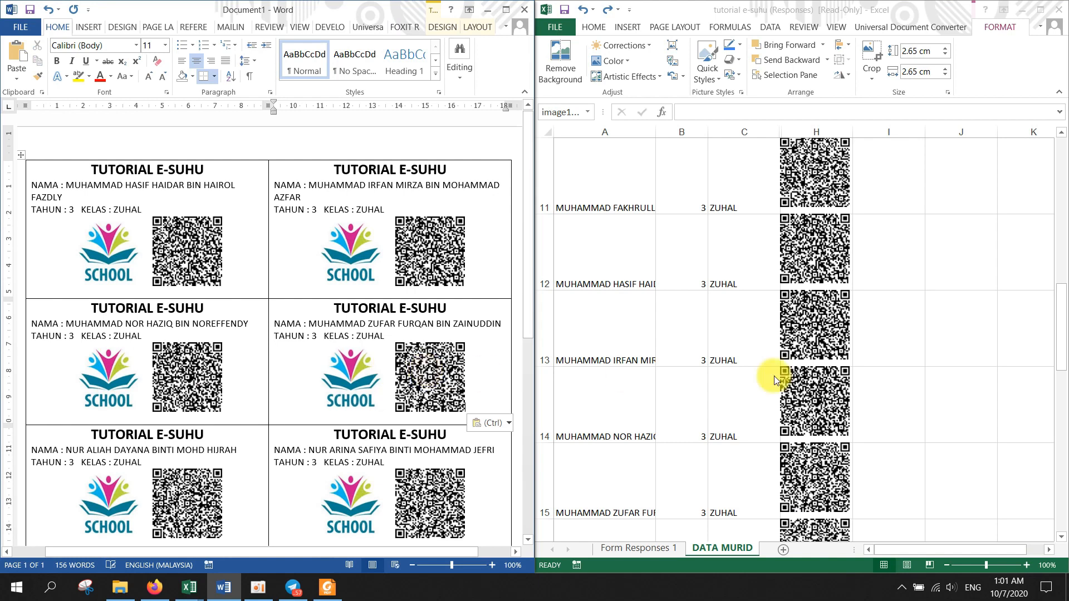
# - Replace the QR image on the fifth card with the one copied from worksheet row 16
pyautogui.click(926, 382)
pyautogui.scroll(-1, 927, 383)
pyautogui.click(830, 332)
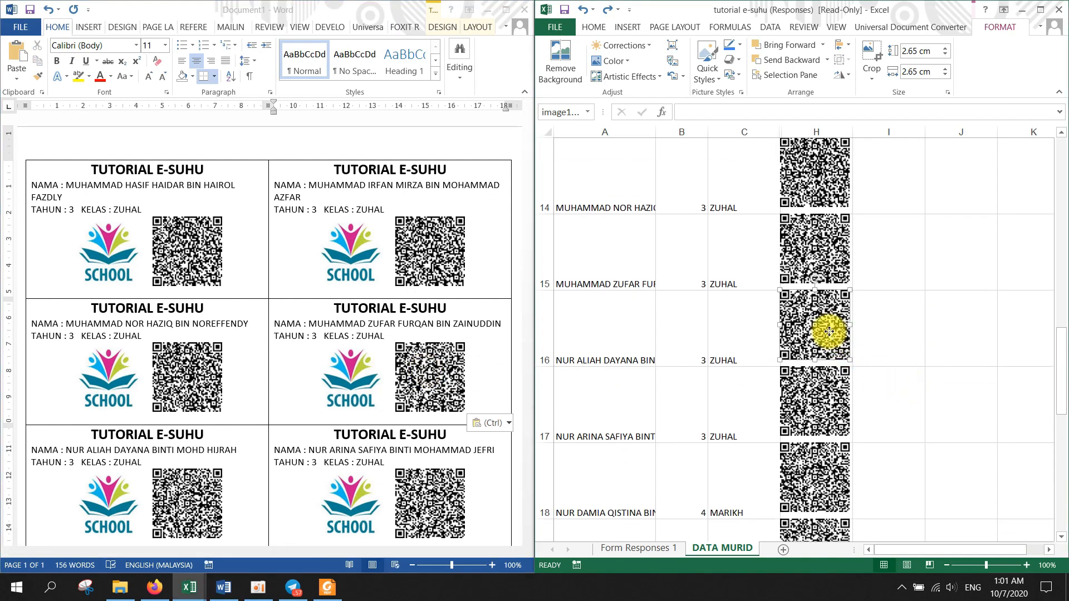
pyautogui.rightClick(829, 331)
pyautogui.click(872, 357)
pyautogui.click(180, 498)
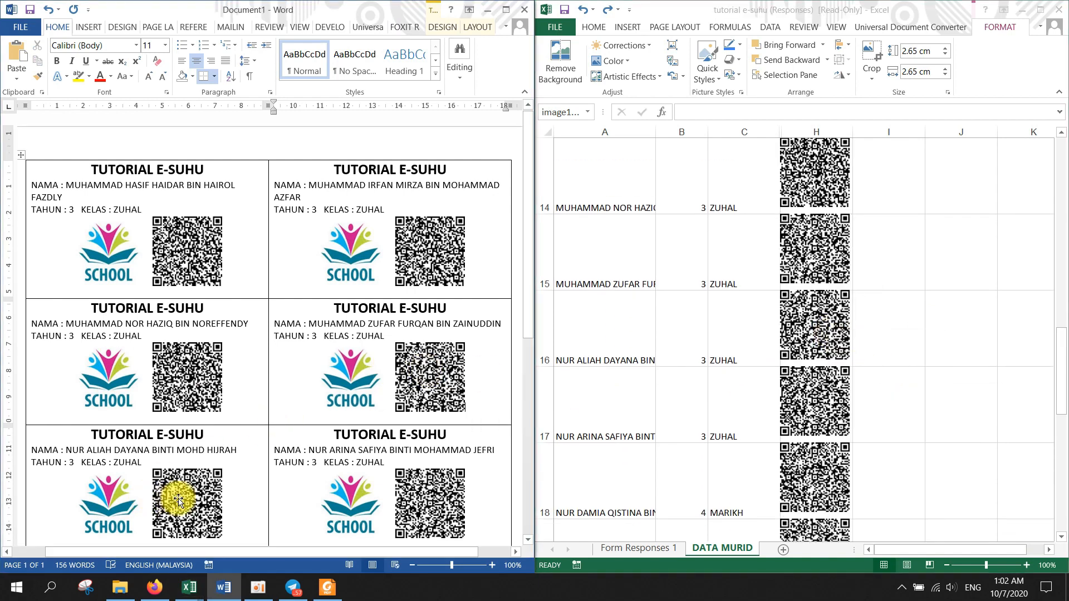
pyautogui.press('Delete')
pyautogui.hotkey('ctrl', 'v')
# - Replace the QR image on the sixth card with the one copied from worksheet row 17
pyautogui.scroll(-3, 410, 441)
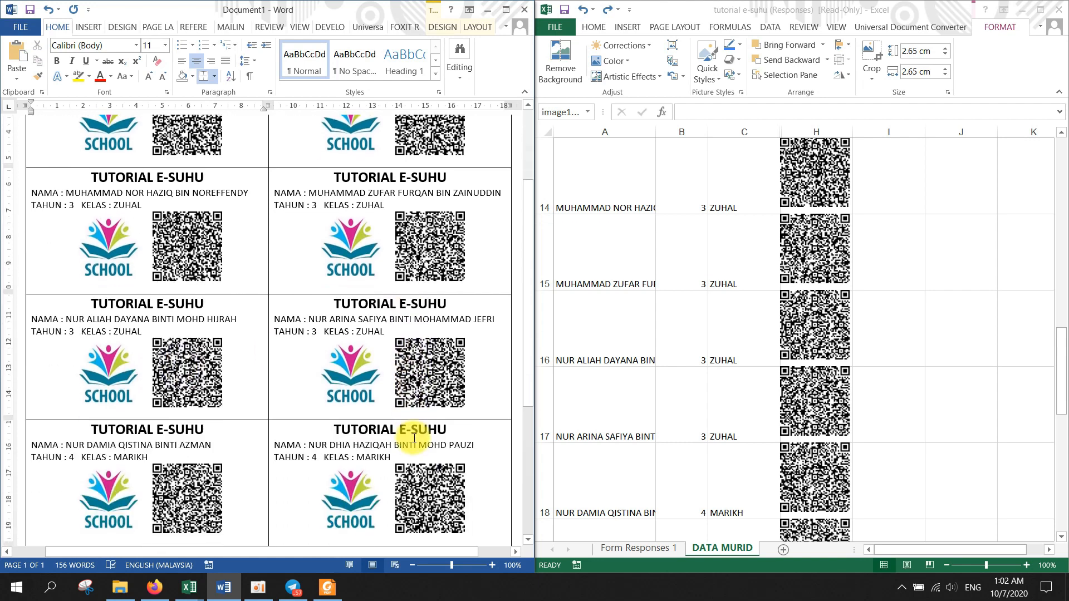
pyautogui.click(814, 405)
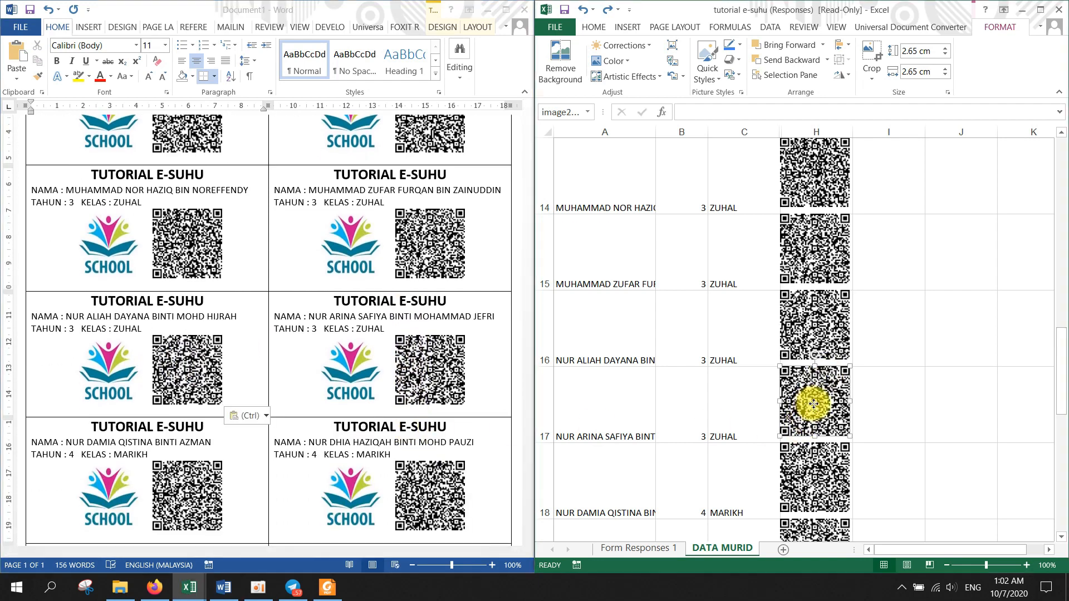
pyautogui.rightClick(814, 404)
pyautogui.click(857, 222)
pyautogui.click(447, 361)
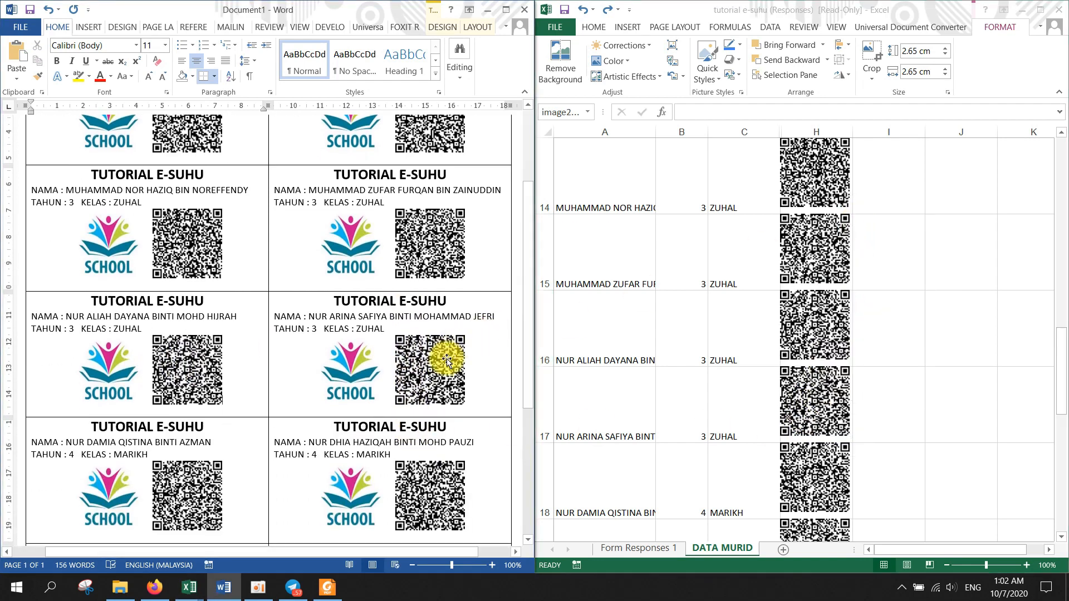
pyautogui.hotkey('ctrl', 'v')
# - Look over the last four cards on the page and their matching student rows 18 to 21 in the worksheet
pyautogui.scroll(-2, 480, 359)
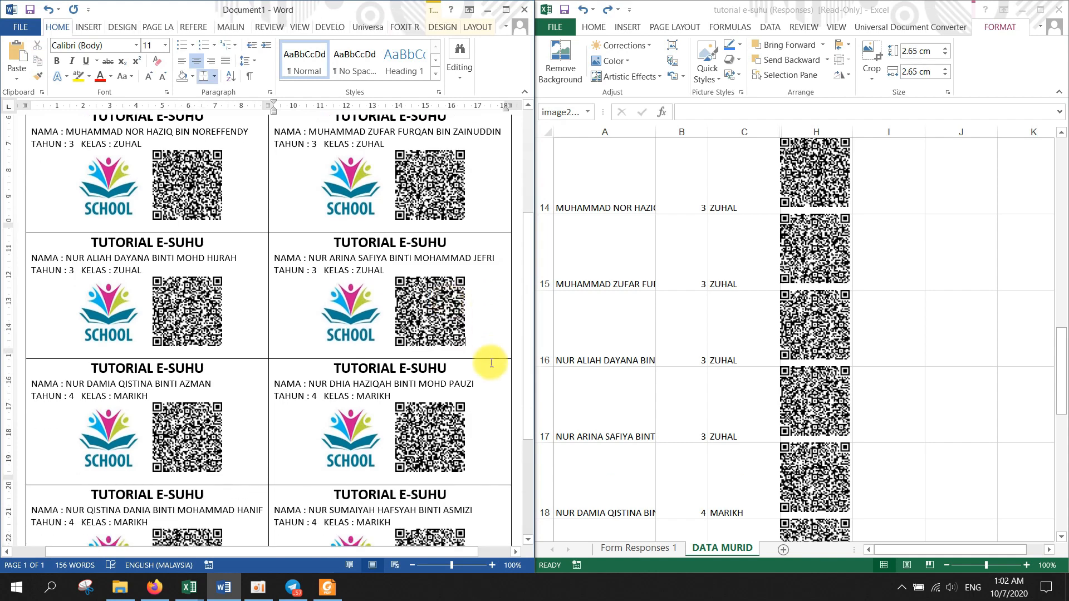
pyautogui.scroll(-6, 492, 363)
pyautogui.click(637, 425)
pyautogui.scroll(-2, 642, 427)
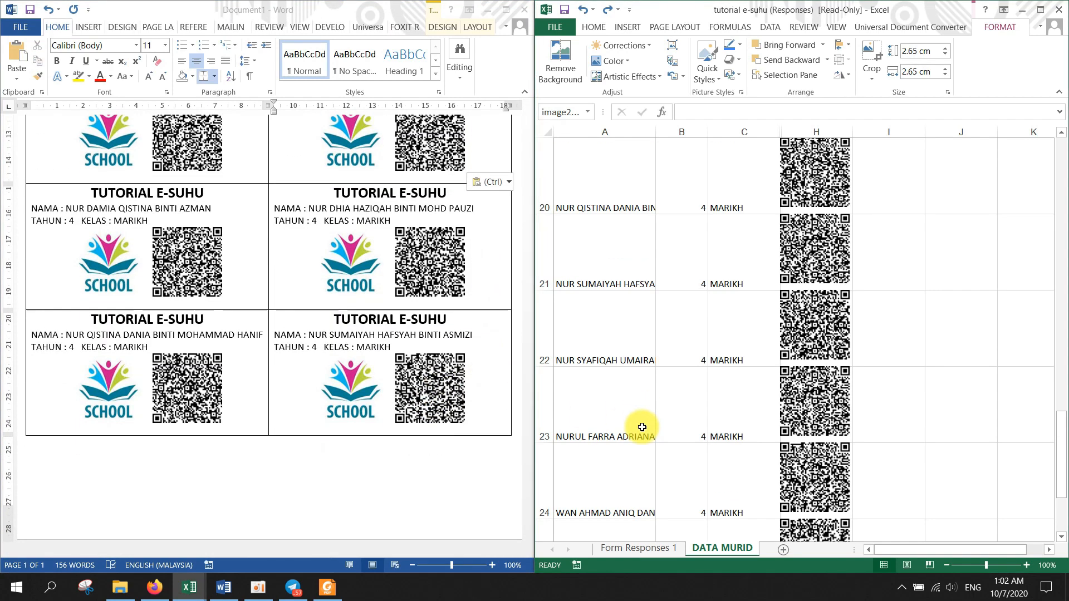
pyautogui.scroll(-5, 643, 427)
pyautogui.scroll(6, 640, 426)
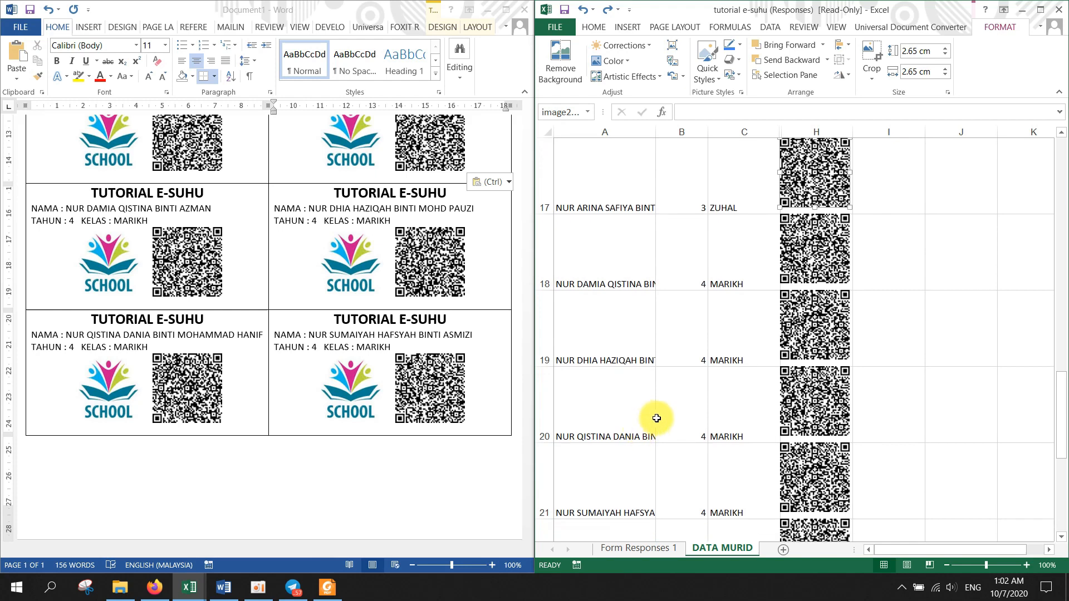
# - Replace the QR image on the last card of the page with the one copied from worksheet row 21
pyautogui.click(795, 494)
pyautogui.rightClick(805, 509)
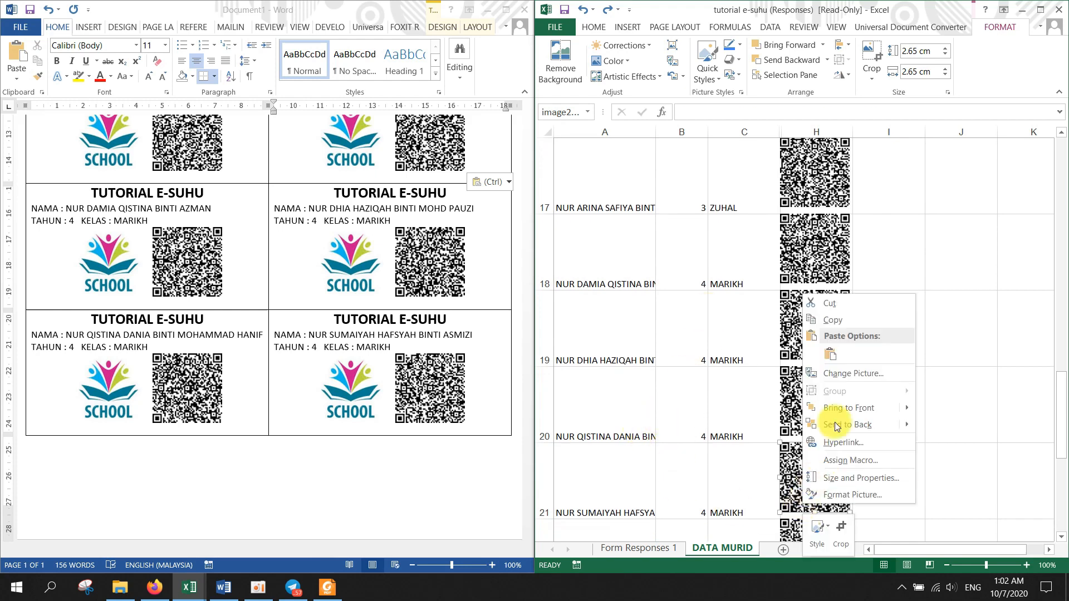
pyautogui.click(848, 320)
pyautogui.click(432, 402)
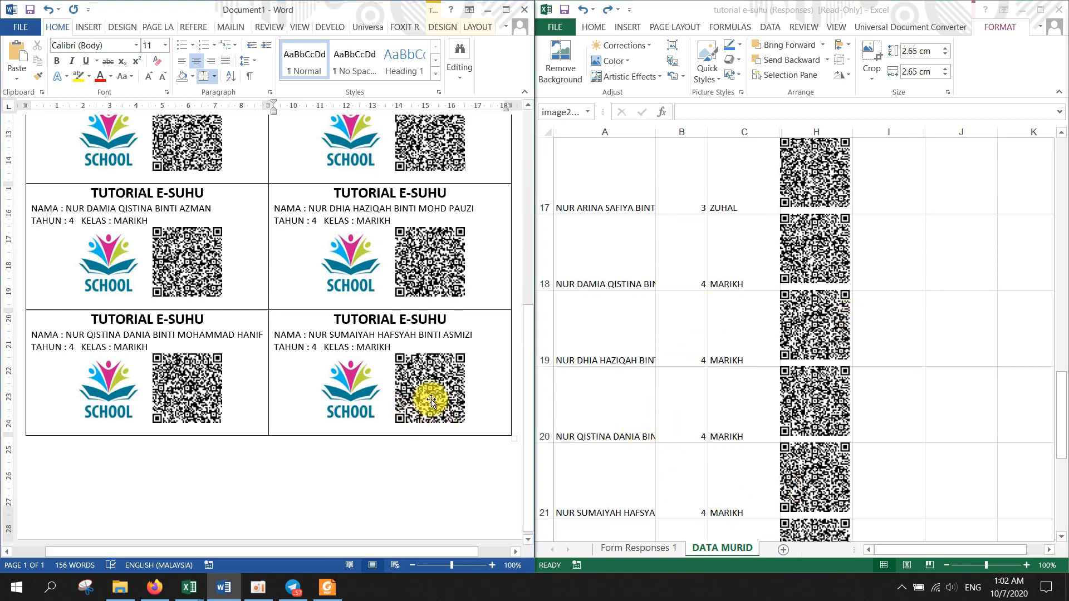
pyautogui.press('Delete')
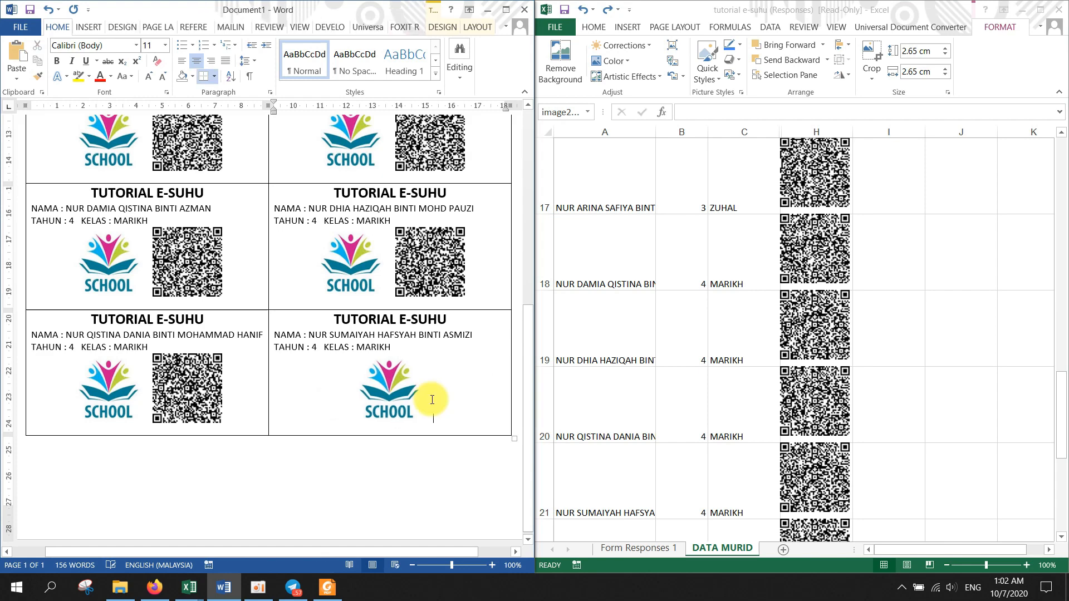
pyautogui.hotkey('ctrl', 'v')
# - Start saving the completed card page to the computer's Desktop folder with PDF as the file type
pyautogui.scroll(4, 423, 335)
pyautogui.scroll(5, 418, 321)
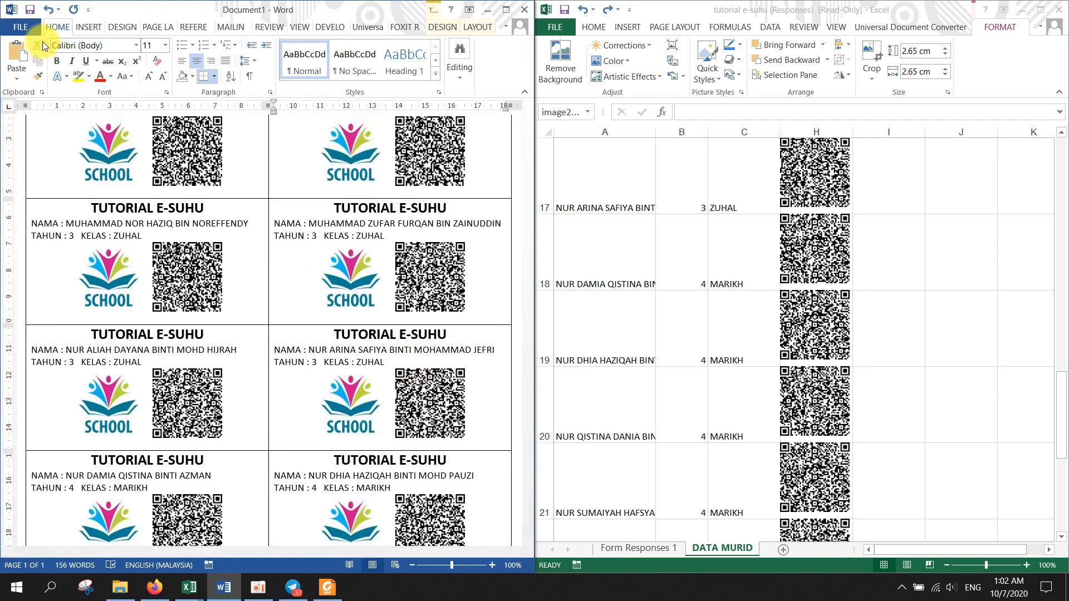
pyautogui.click(23, 27)
pyautogui.click(49, 149)
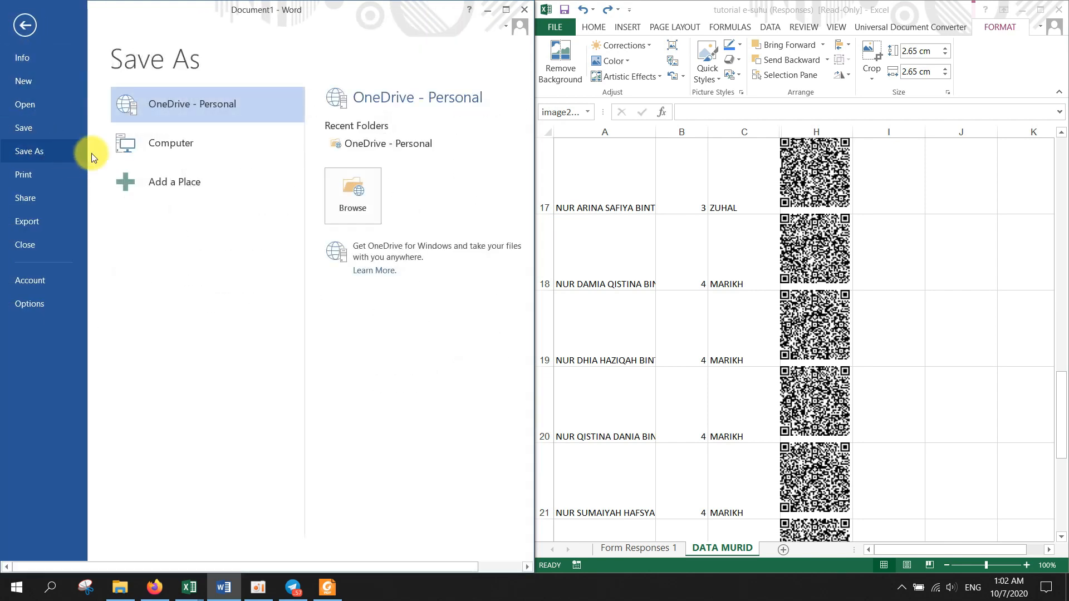
pyautogui.click(146, 146)
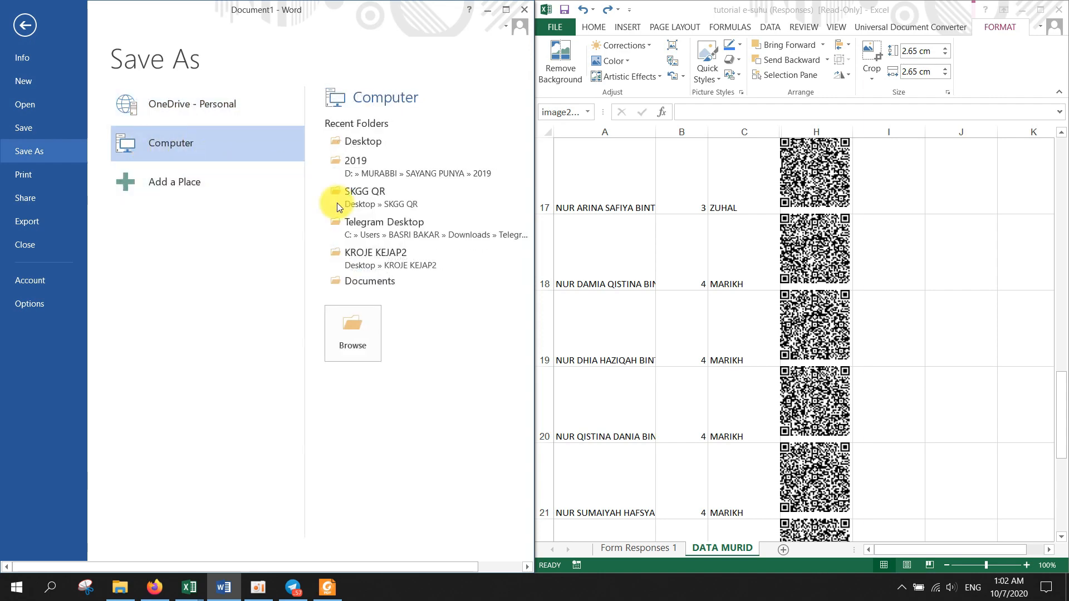
pyautogui.click(376, 144)
pyautogui.click(229, 252)
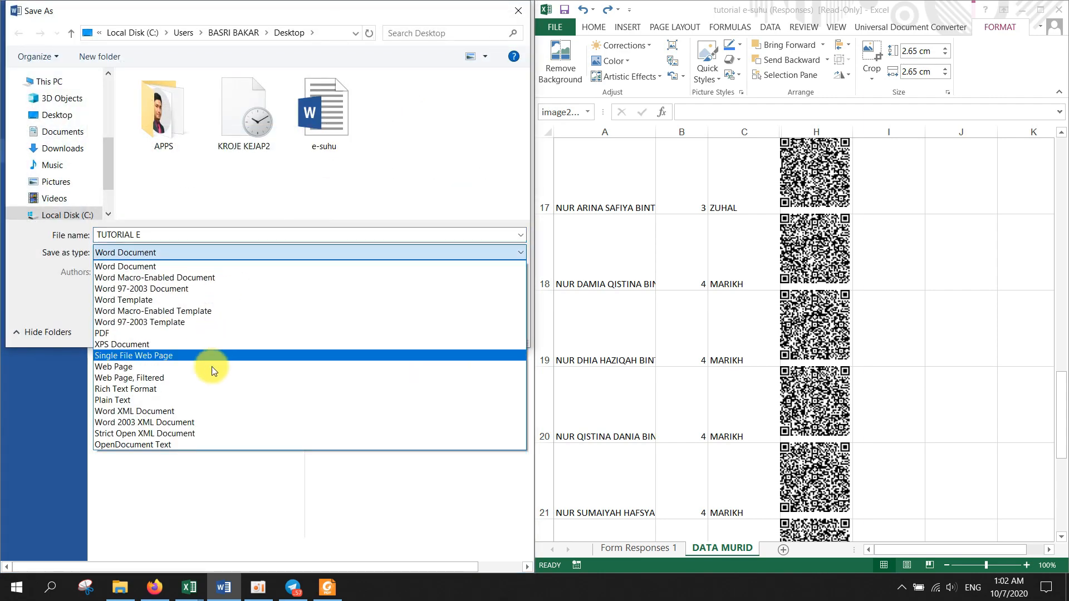
pyautogui.click(219, 333)
# - Name the PDF TUTORIAL E-SUHU (2), based on the existing PDF's name, and save it
pyautogui.click(204, 233)
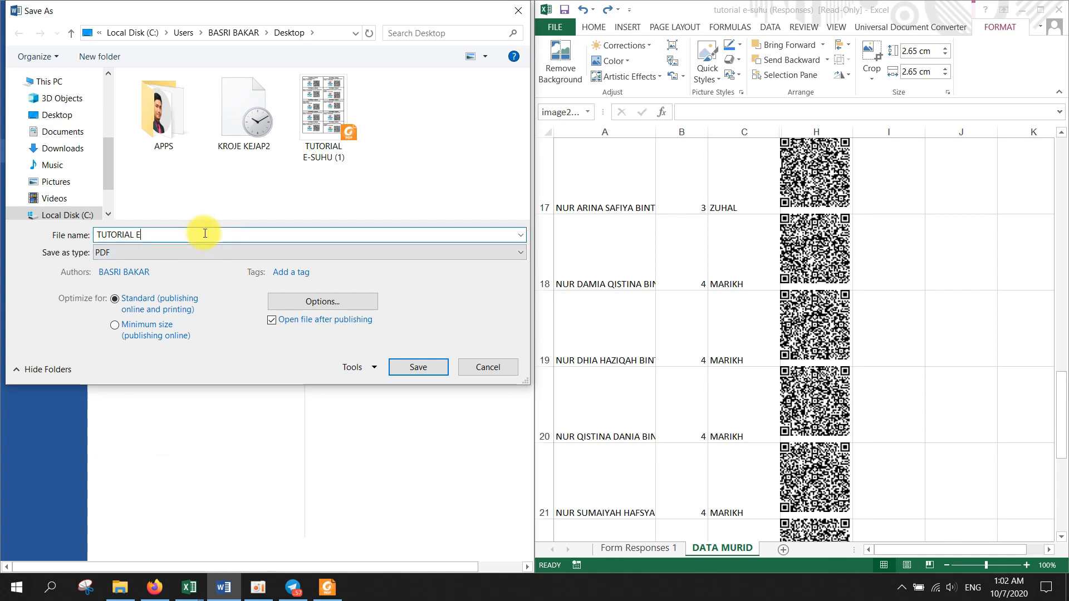
pyautogui.click(292, 159)
pyautogui.click(185, 239)
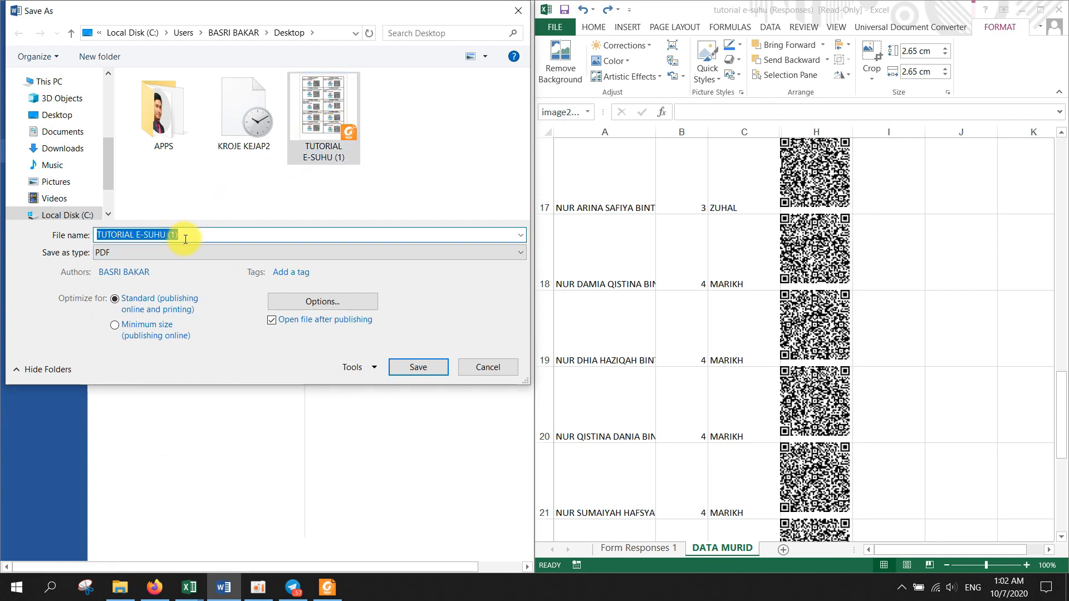
pyautogui.press('BackSpace')
pyautogui.press('BackSpace')
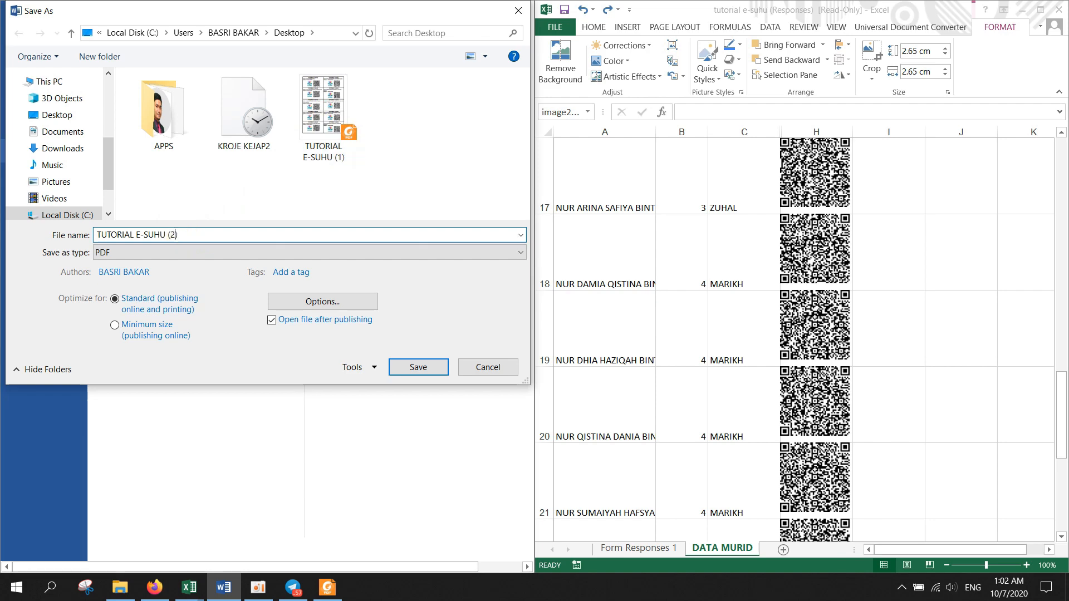
pyautogui.click(411, 368)
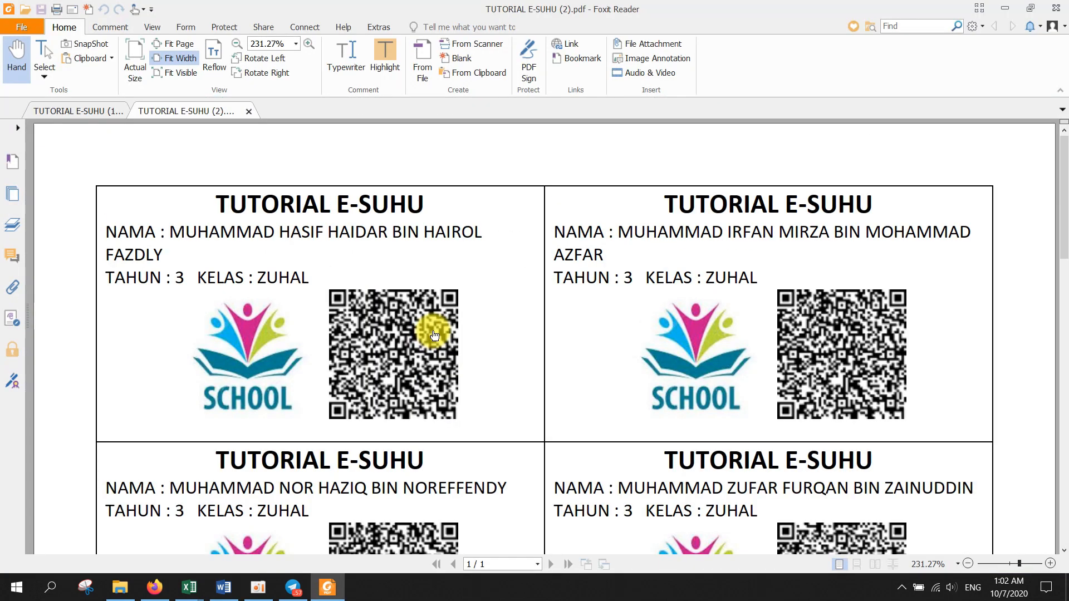
# - Look over the names, classes and QR codes on the exported PDF cards, and minimize the PDF window
pyautogui.scroll(-3, 435, 335)
pyautogui.scroll(-2, 435, 337)
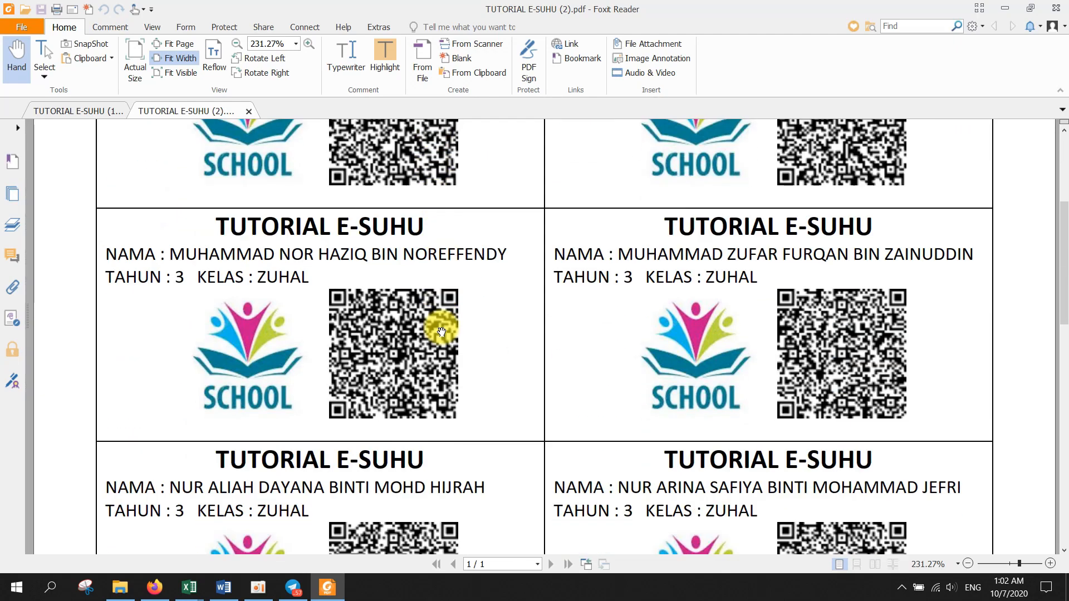
pyautogui.scroll(-2, 442, 333)
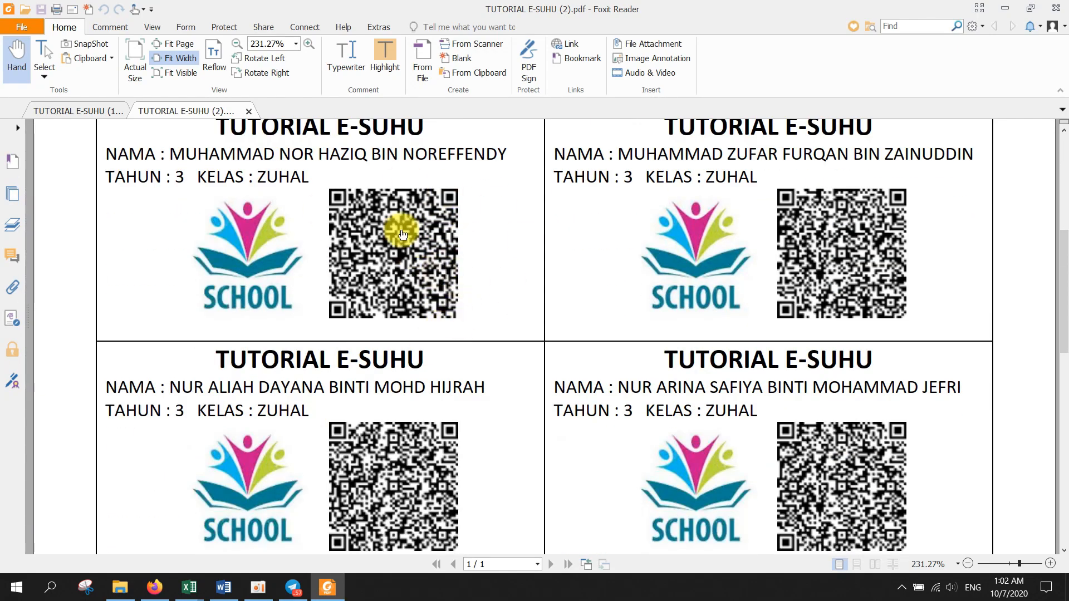
pyautogui.scroll(4, 356, 232)
pyautogui.scroll(4, 356, 232)
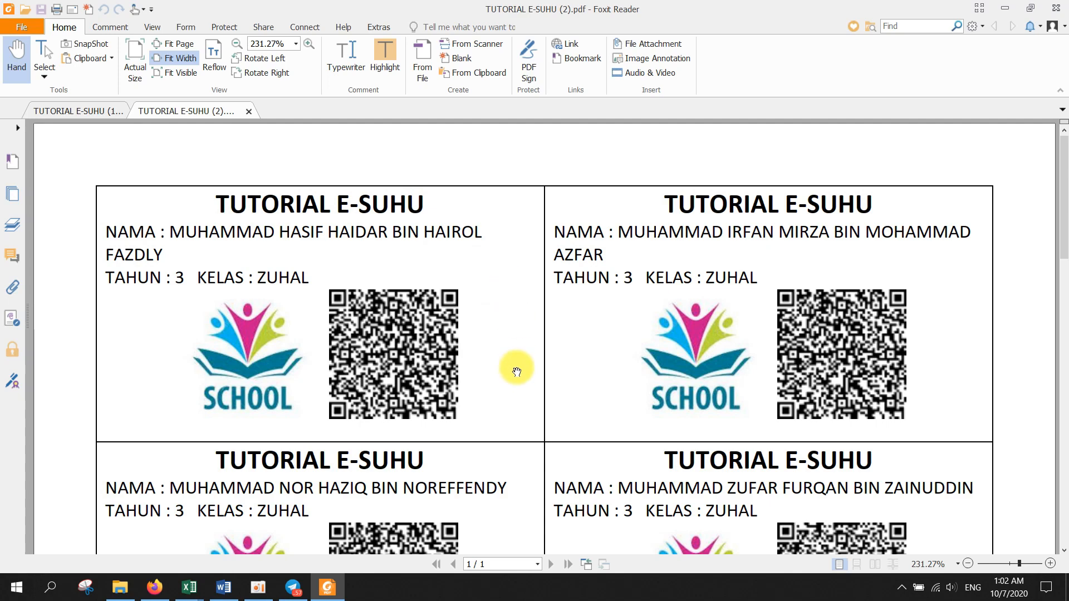
pyautogui.scroll(-10, 517, 372)
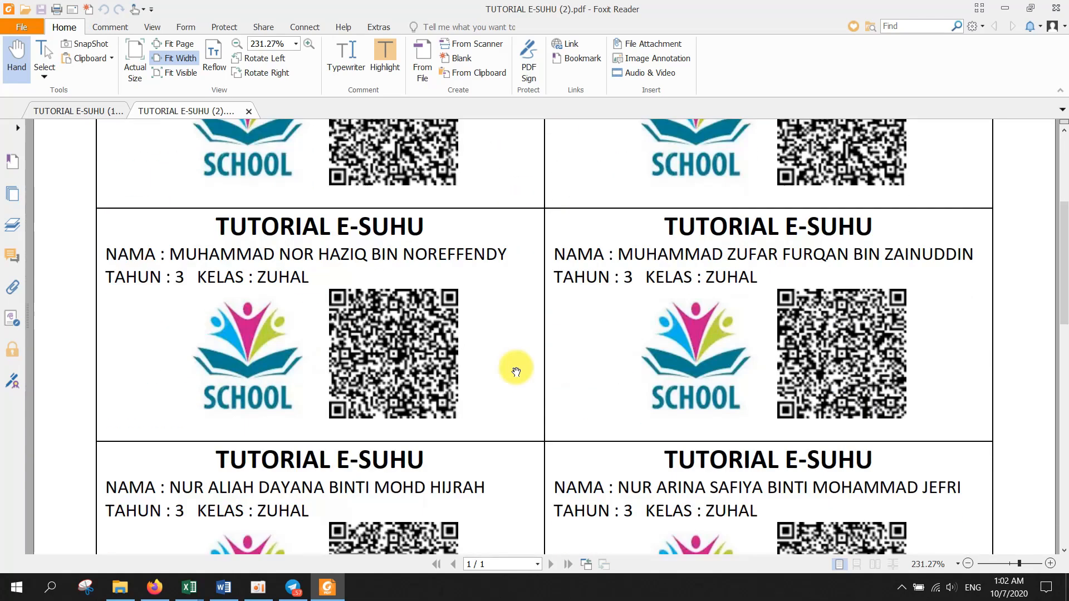
pyautogui.click(1006, 11)
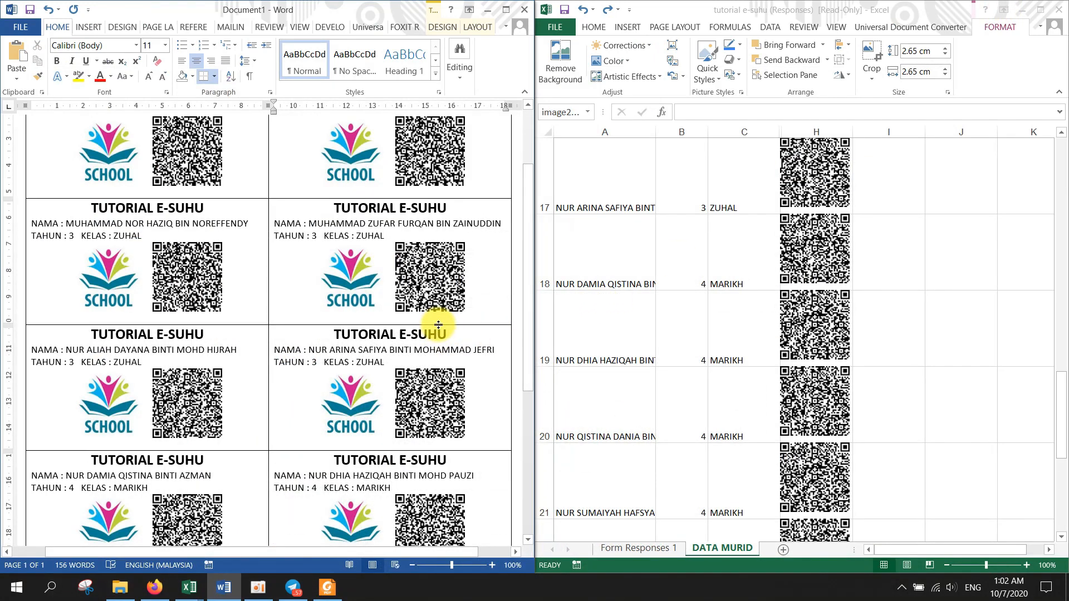
# - Preview the mail merge results starting from record 21
pyautogui.scroll(3, 438, 325)
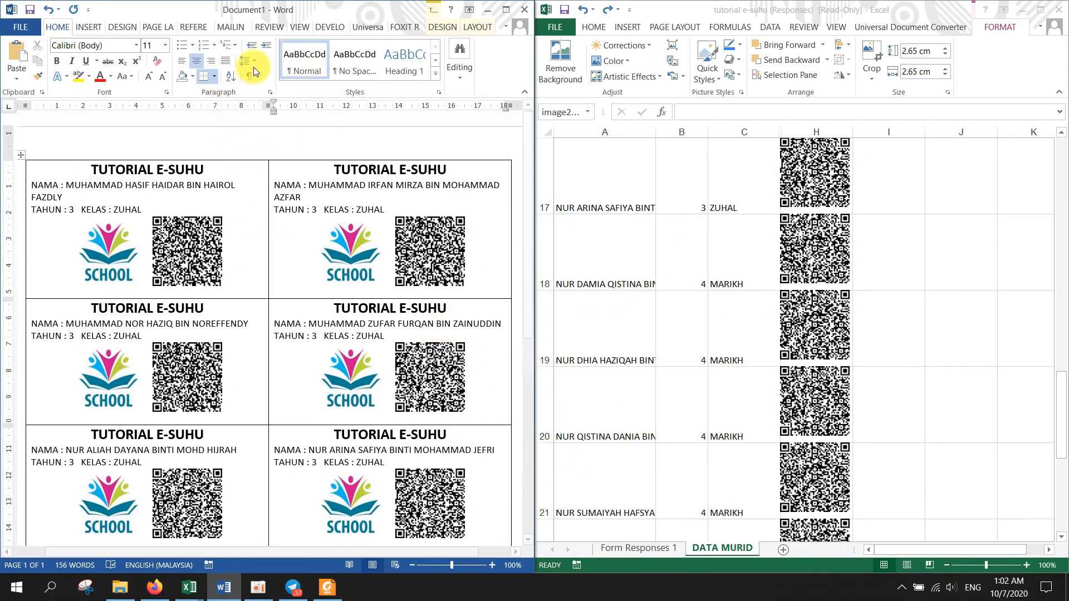
pyautogui.click(231, 26)
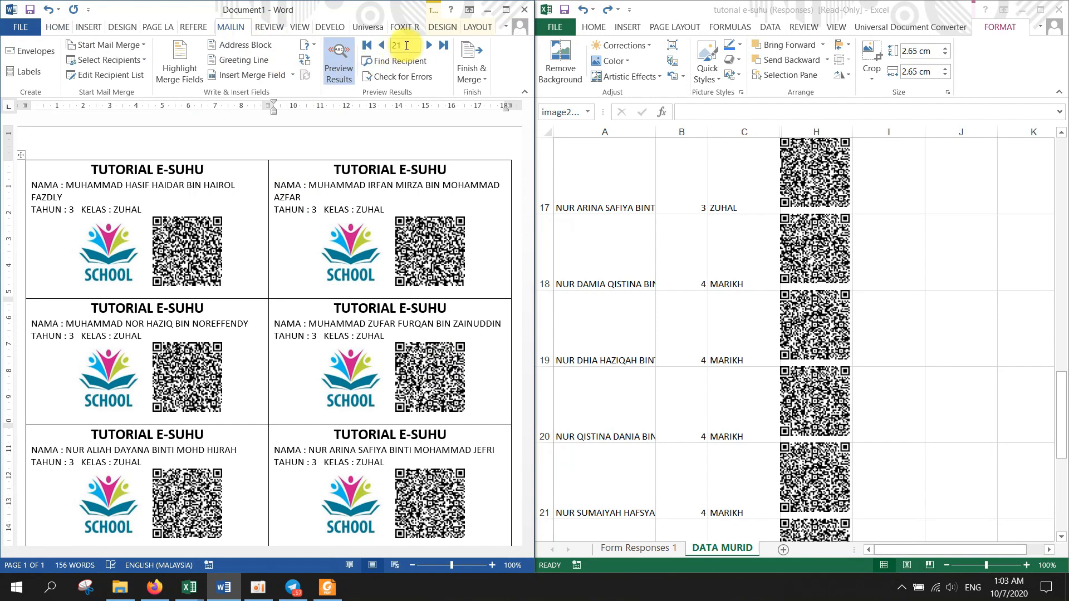
pyautogui.click(406, 45)
pyautogui.write('21')
pyautogui.press('Return')
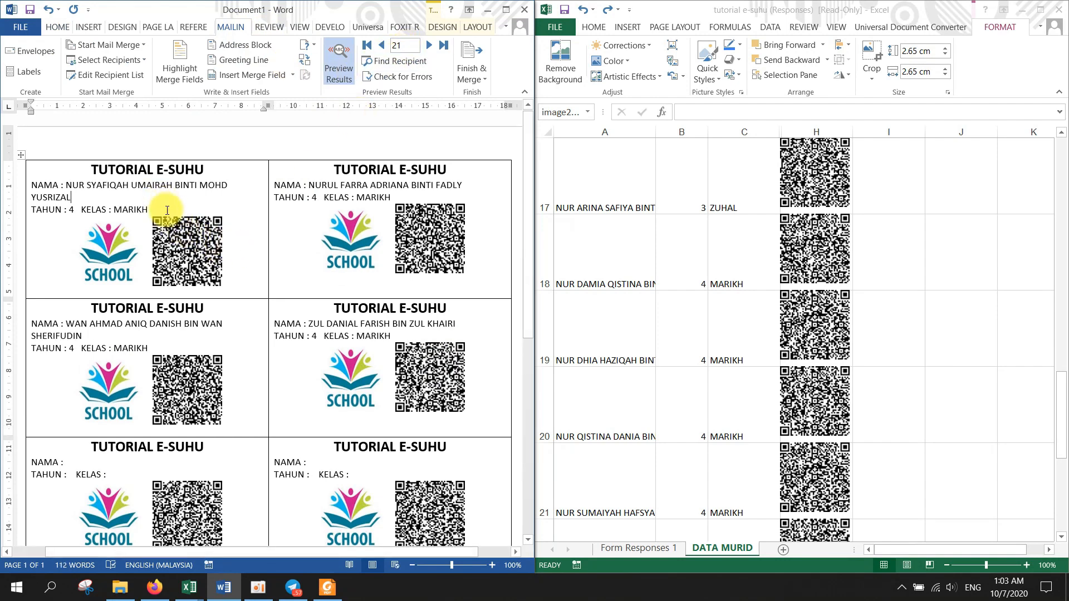
# - Replace the QR image on the first card with the one copied from worksheet row 22
pyautogui.click(613, 509)
pyautogui.scroll(-1, 618, 502)
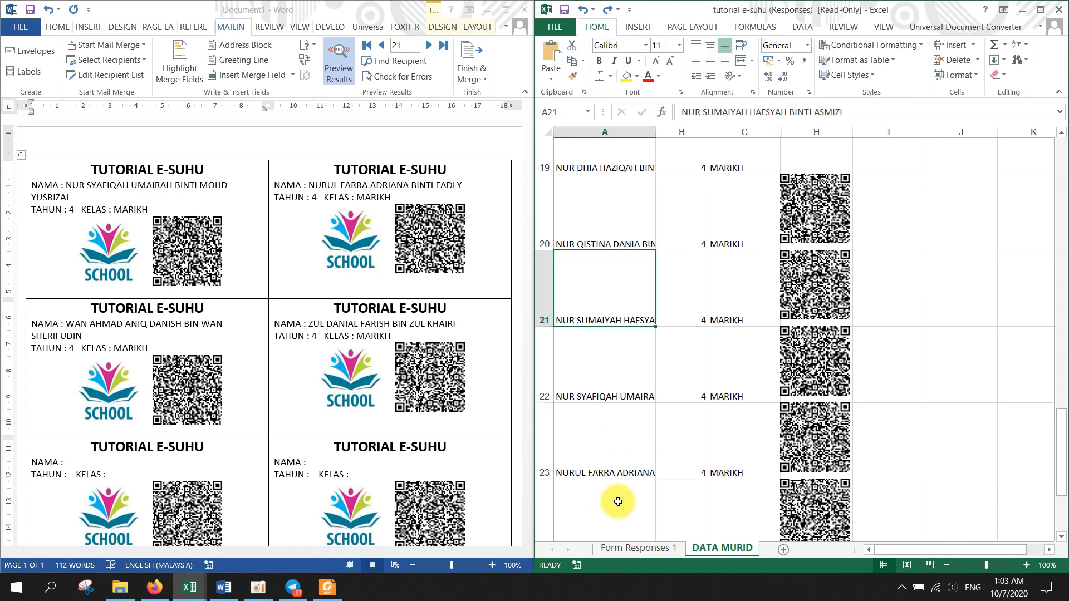
pyautogui.click(606, 353)
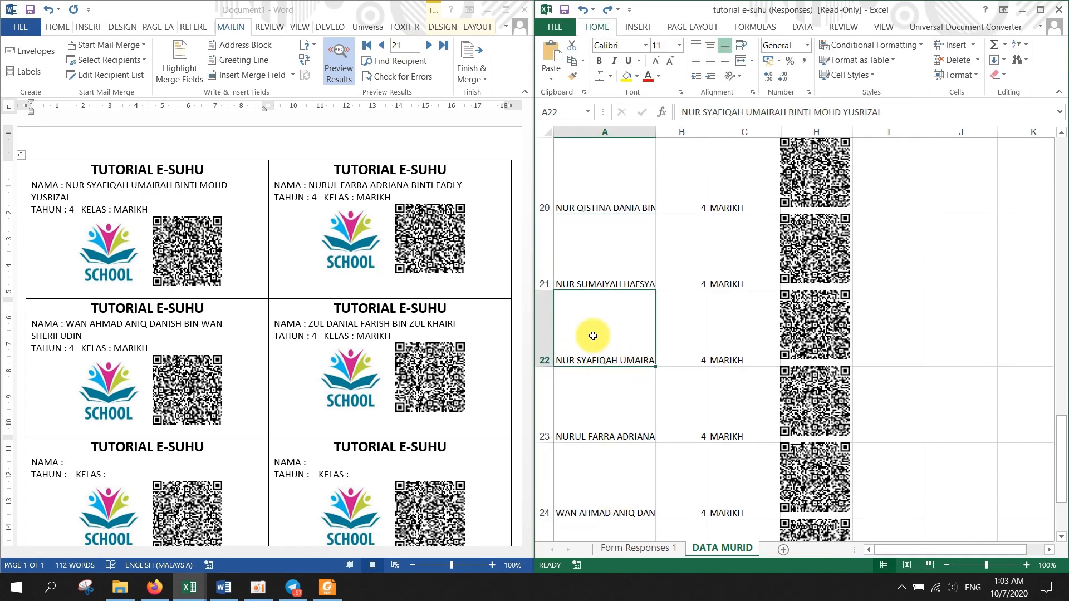
pyautogui.click(812, 317)
pyautogui.rightClick(836, 329)
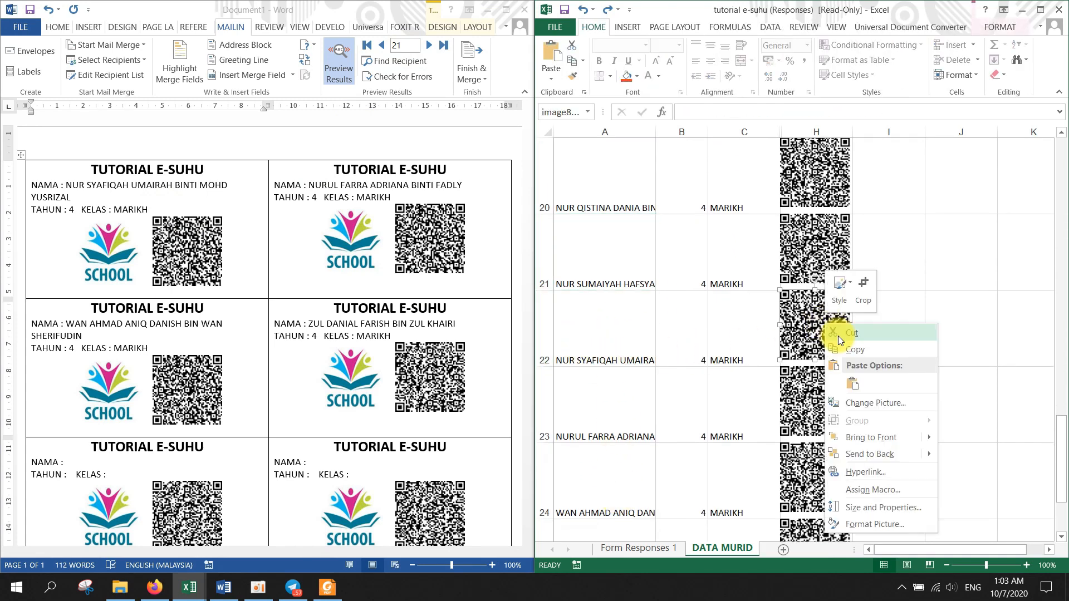
pyautogui.click(869, 344)
pyautogui.click(200, 237)
pyautogui.click(201, 237)
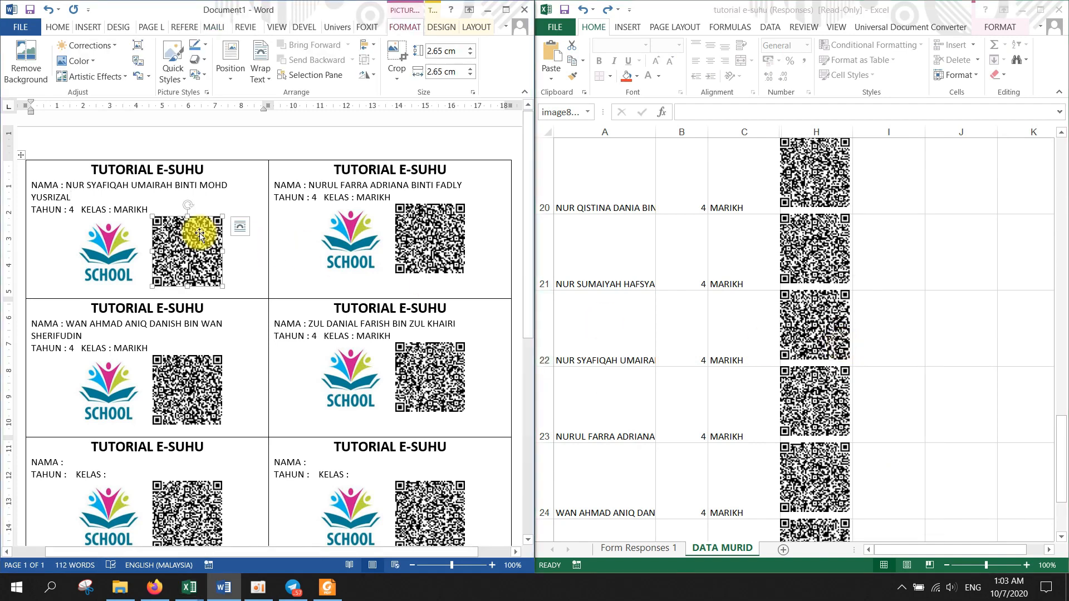
pyautogui.hotkey('ctrl', 'v')
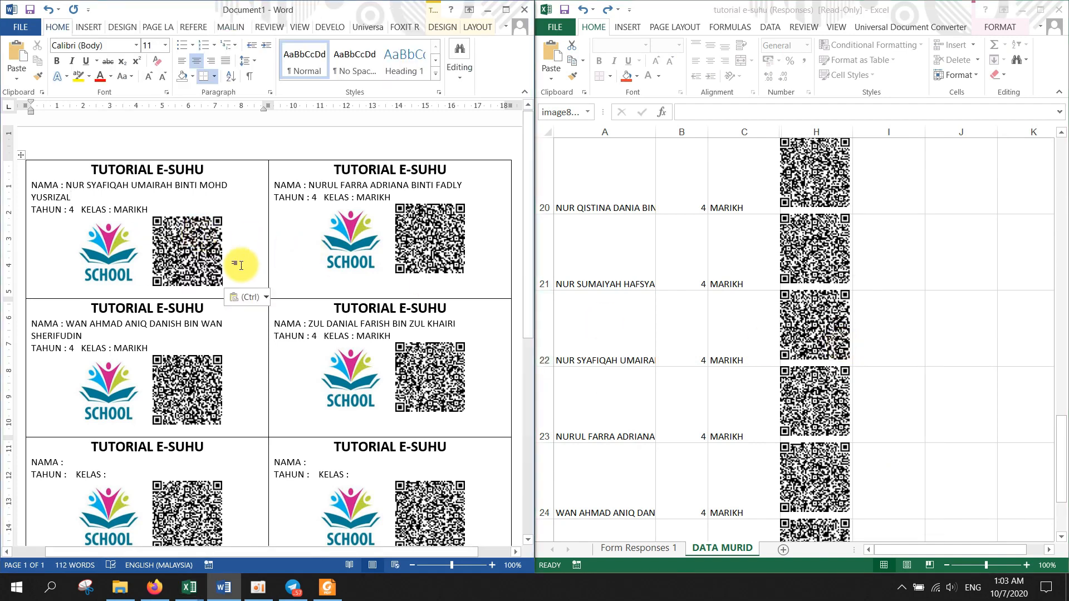
# - Look over the remaining cards and the student rows with their QR images in the DATA MURID worksheet
pyautogui.scroll(-2, 241, 266)
pyautogui.scroll(2, 246, 263)
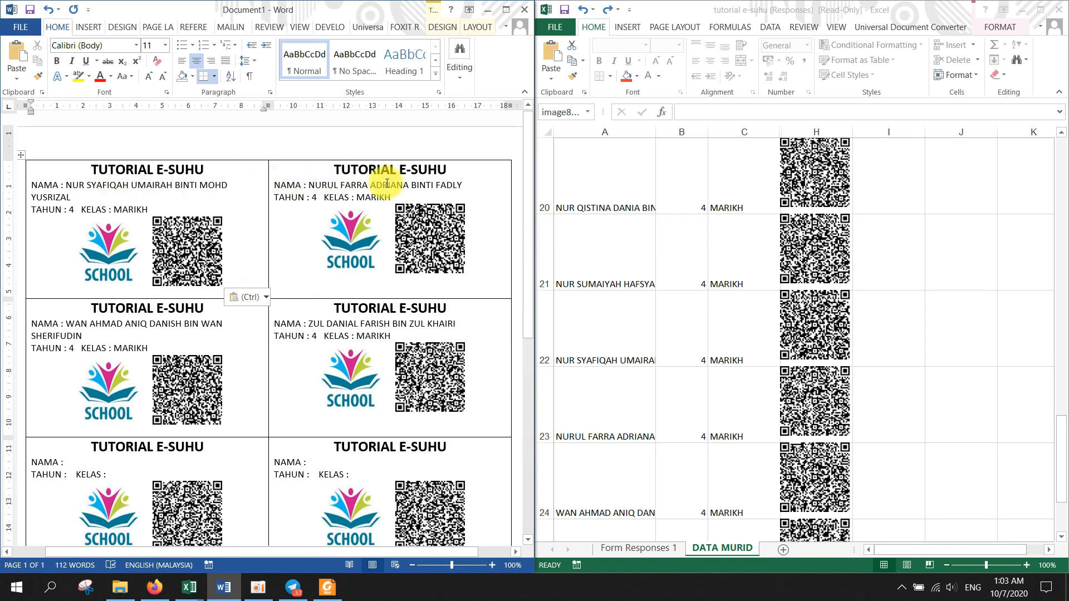
pyautogui.click(674, 351)
pyautogui.scroll(-3, 674, 351)
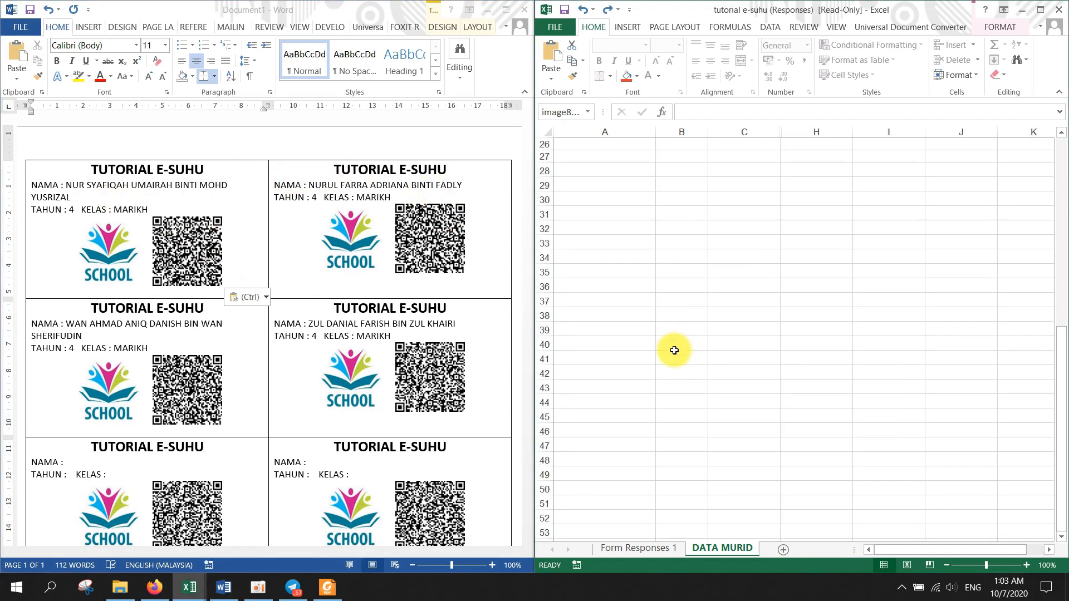
pyautogui.scroll(2, 674, 351)
pyautogui.scroll(-1, 676, 348)
pyautogui.scroll(1, 634, 345)
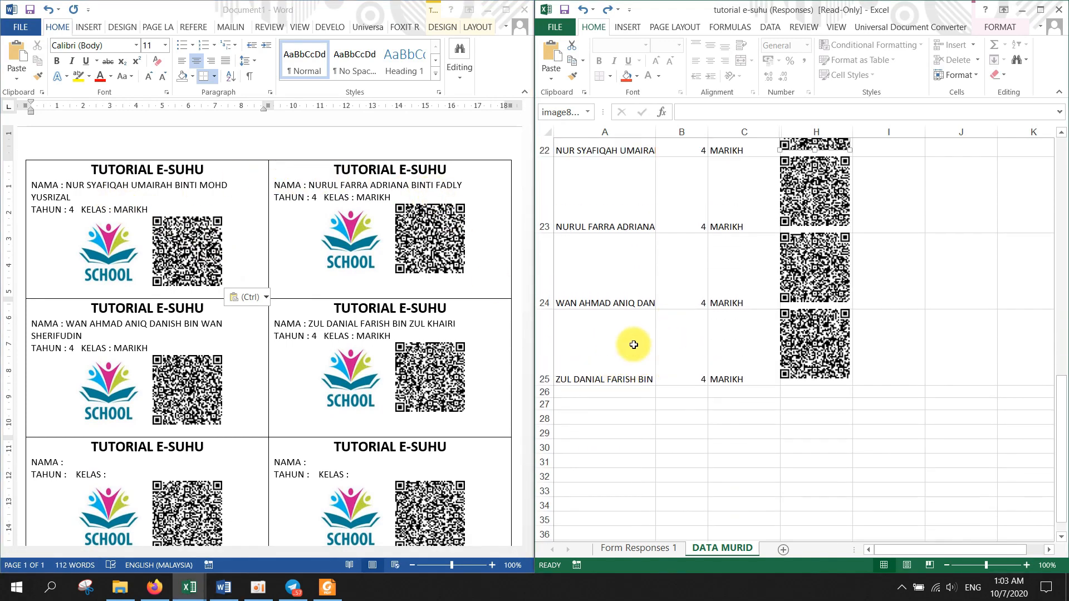
pyautogui.scroll(7, 633, 345)
pyautogui.click(470, 260)
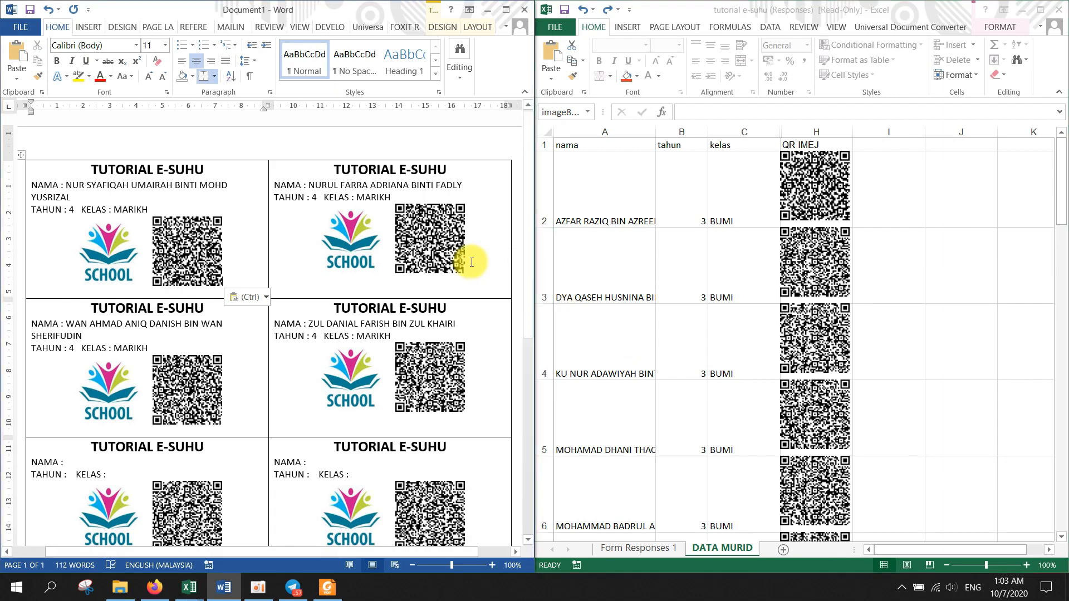
# - Maximize the card document window and place the cursor in the second card
pyautogui.click(505, 11)
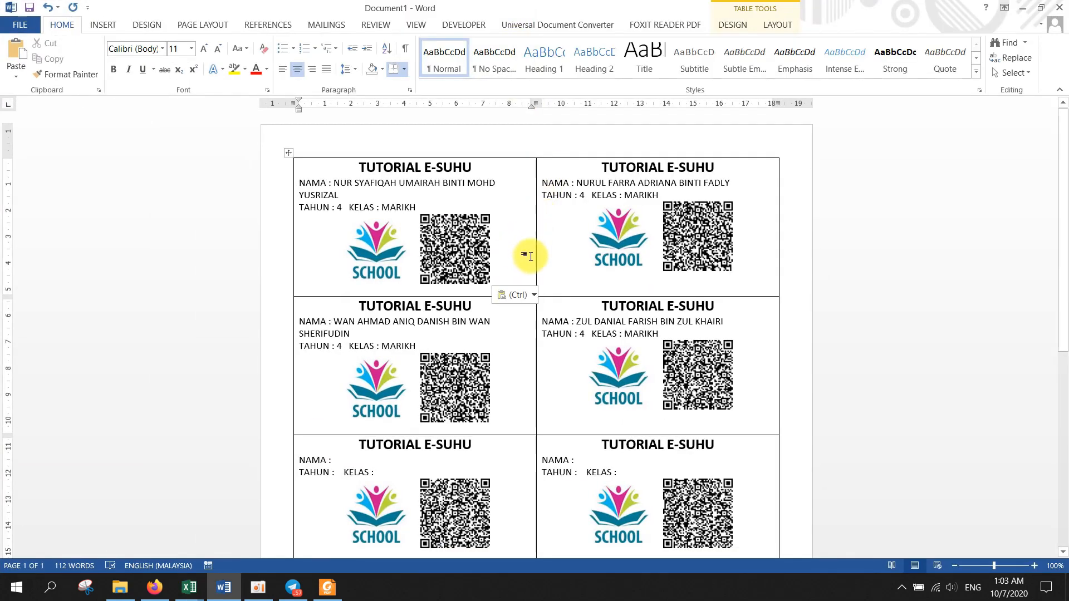
pyautogui.click(694, 254)
pyautogui.click(756, 256)
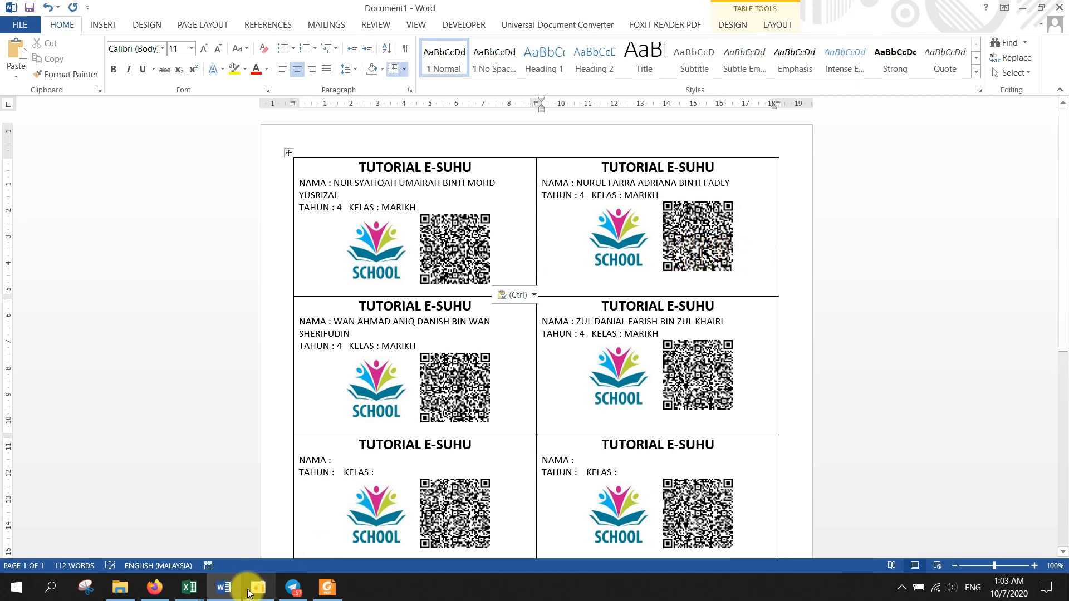
# - Open the e-suhu document from the desktop, look over its sample card layout, and close it
pyautogui.press('super+d')
pyautogui.doubleClick(26, 370)
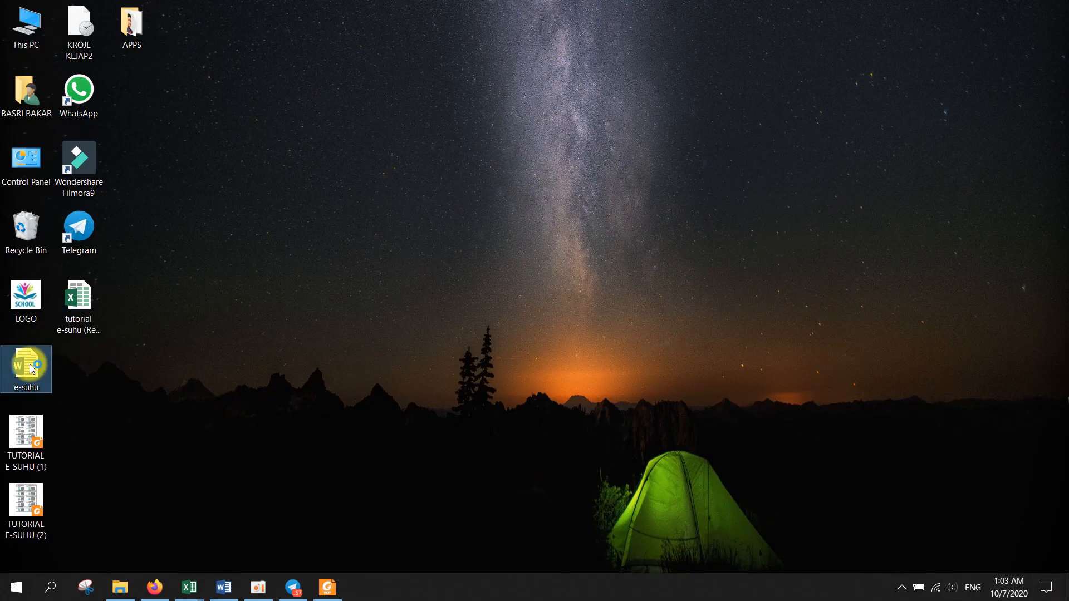
pyautogui.click(569, 362)
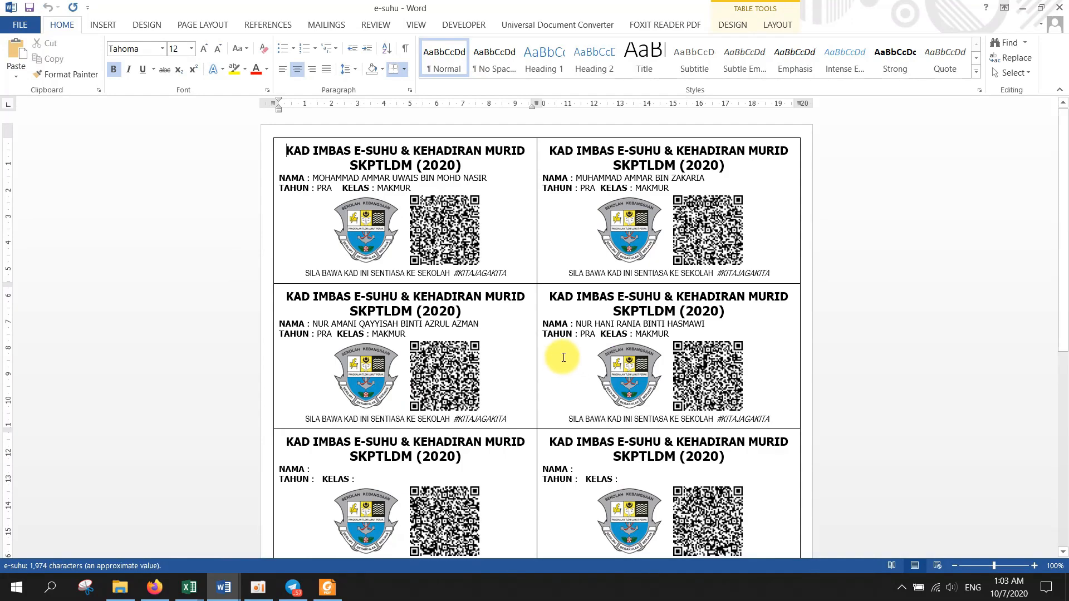
pyautogui.click(505, 249)
pyautogui.scroll(-5, 505, 253)
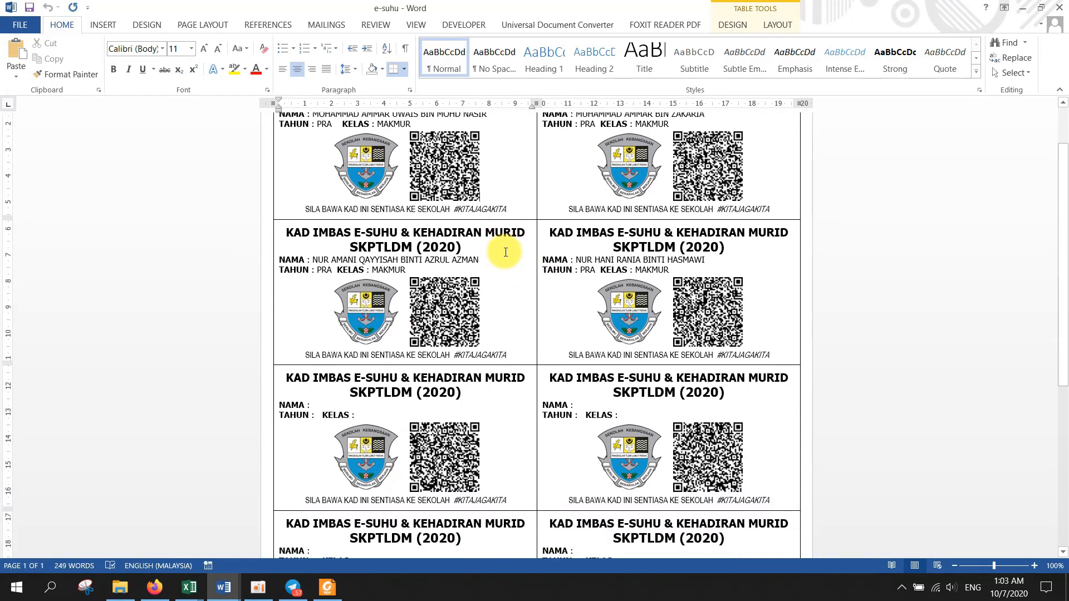
pyautogui.scroll(-3, 506, 252)
pyautogui.scroll(10, 505, 251)
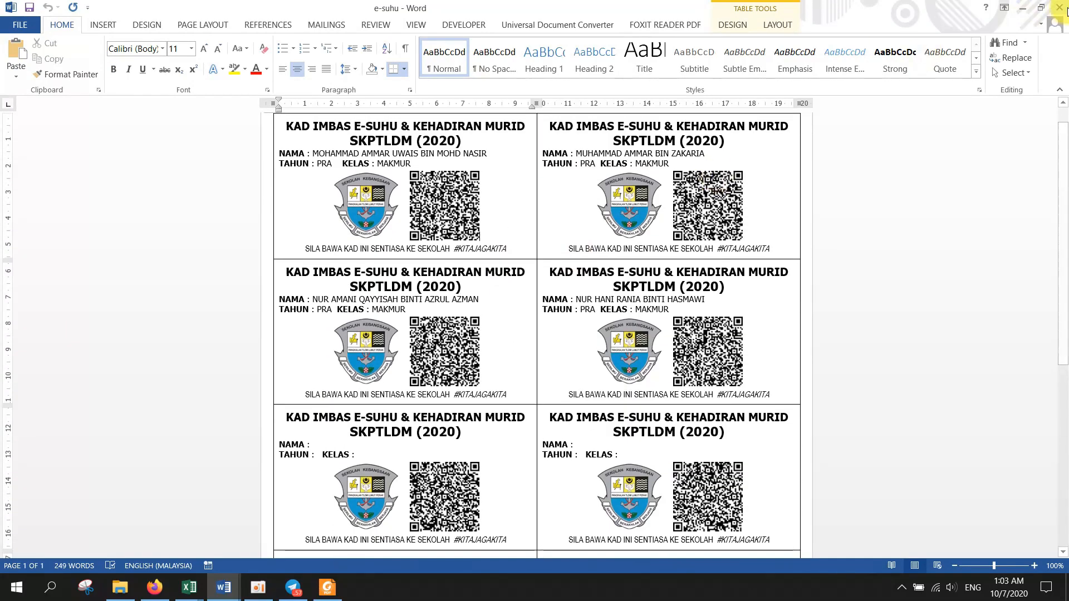
pyautogui.click(1059, 7)
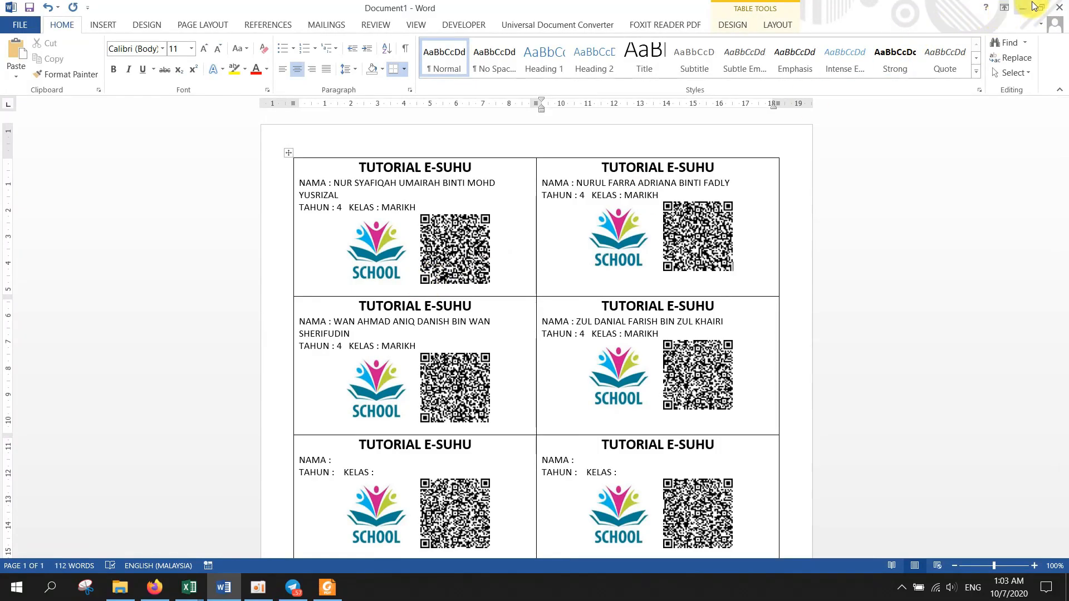
# - Reopen the e-suhu document from the desktop without loading its database data, look over the sample cards, and minimize it
pyautogui.click(1030, 7)
pyautogui.click(85, 319)
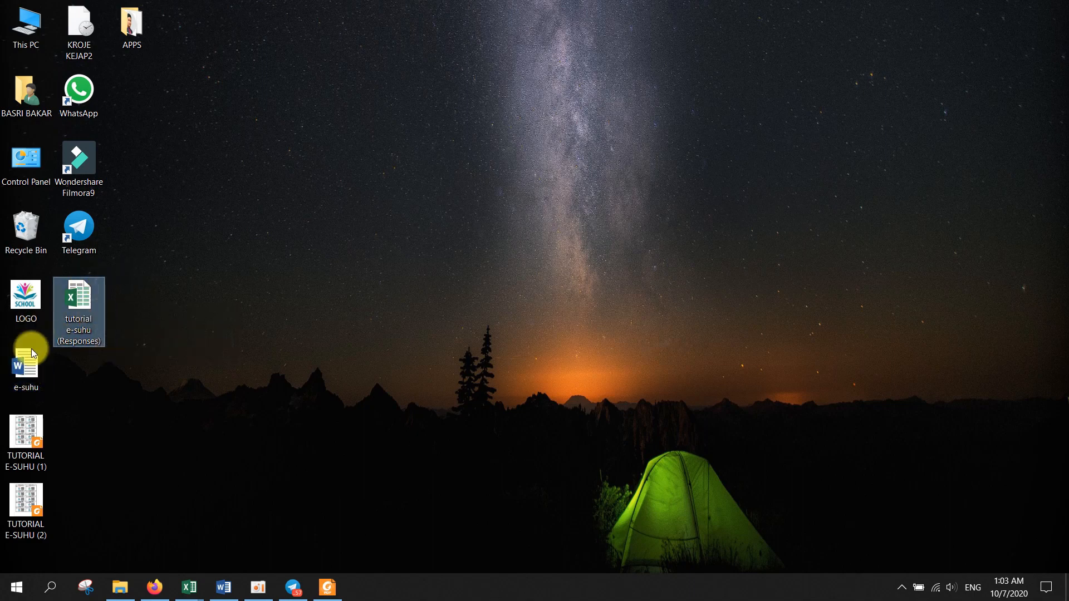
pyautogui.click(25, 379)
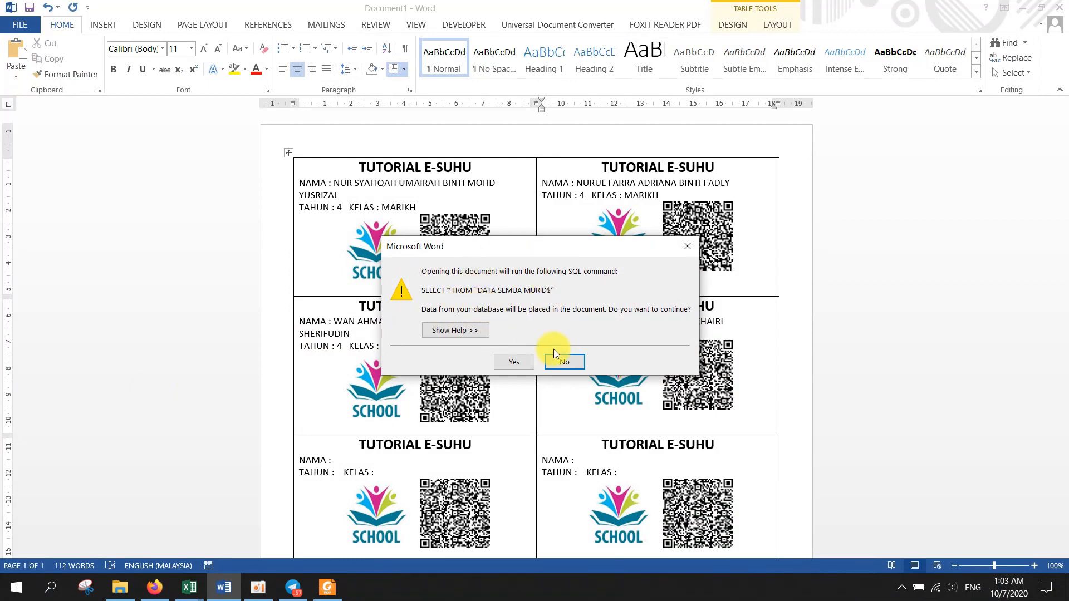
pyautogui.click(564, 363)
pyautogui.scroll(-3, 852, 148)
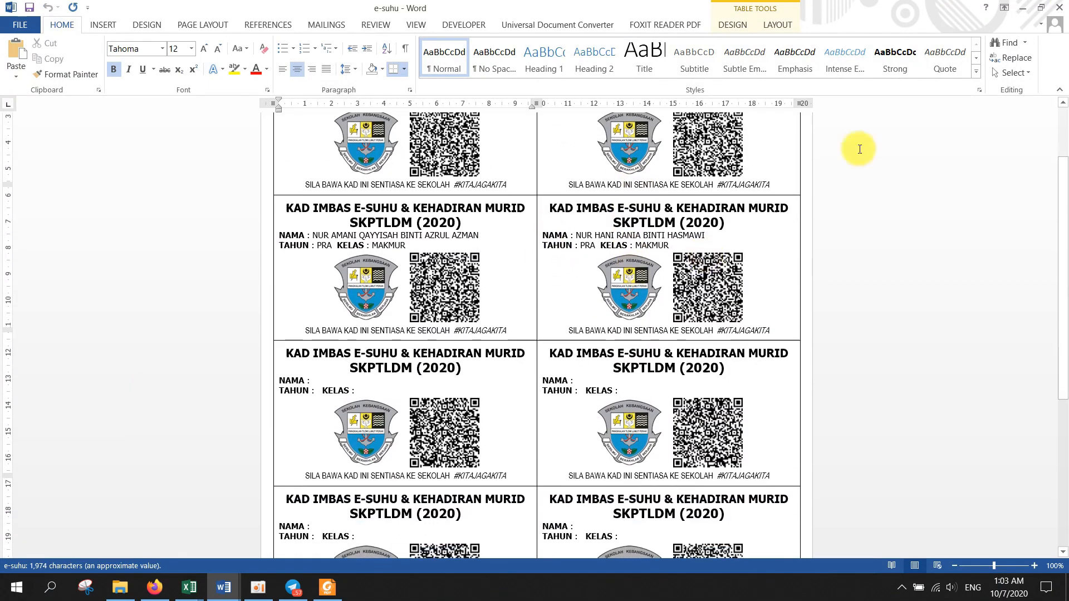
pyautogui.click(1023, 8)
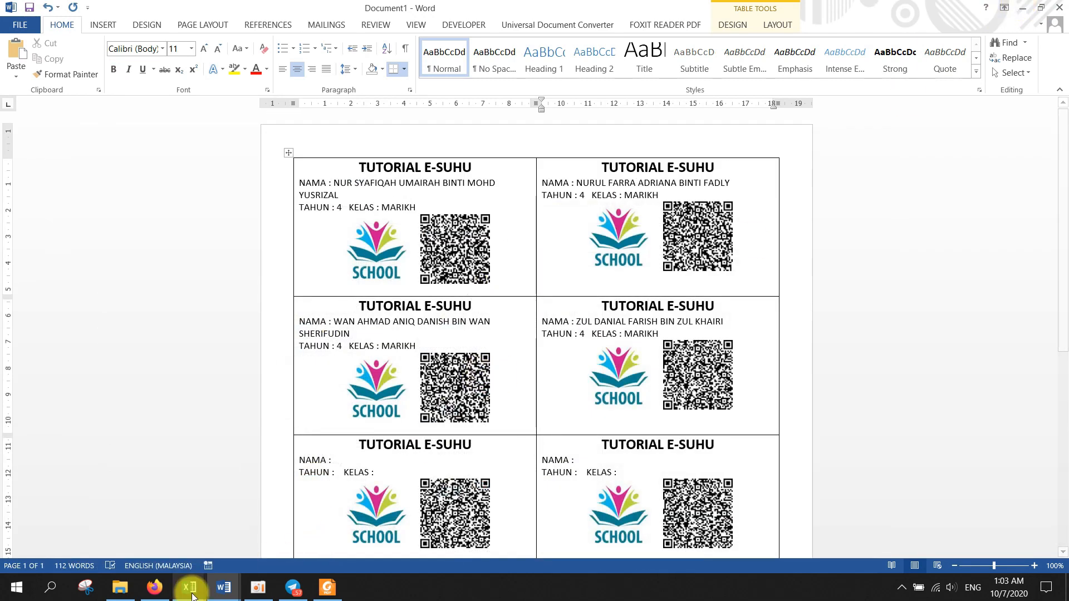
pyautogui.moveTo(154, 594)
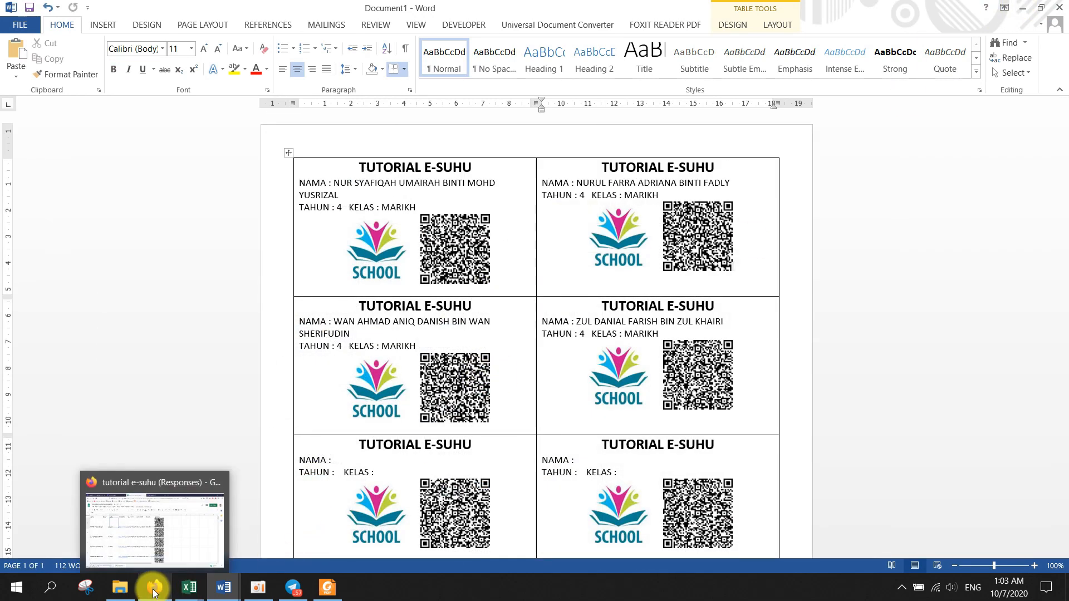
pyautogui.click(504, 269)
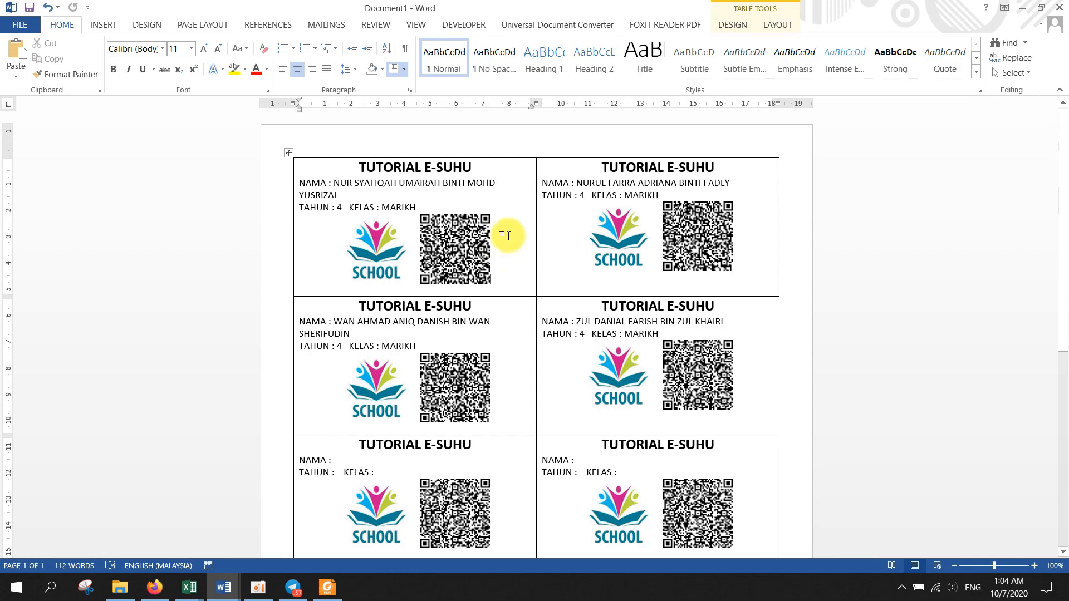
pyautogui.scroll(-5, 509, 236)
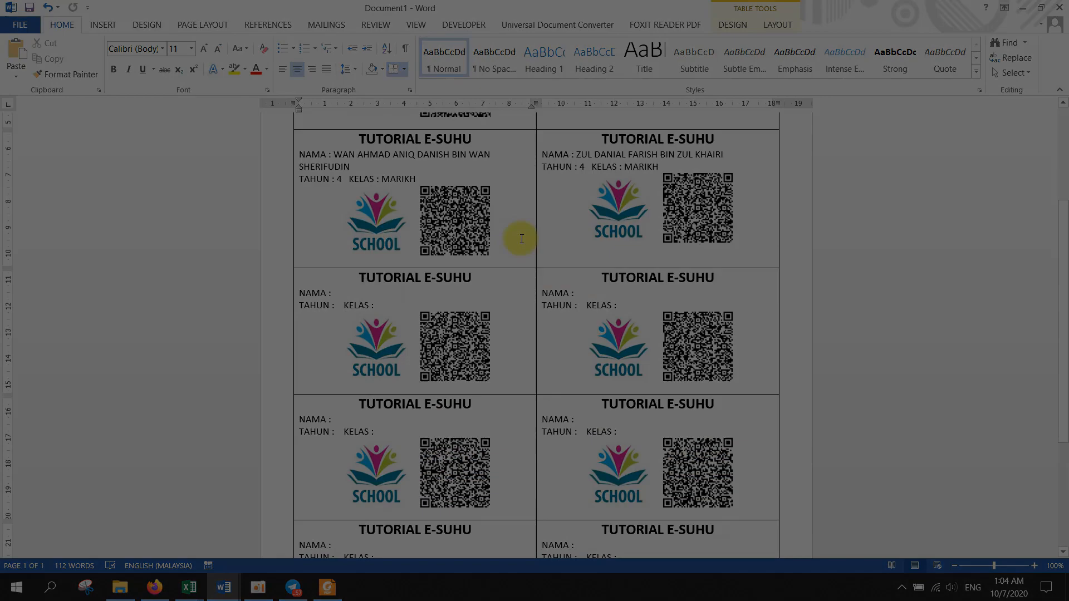